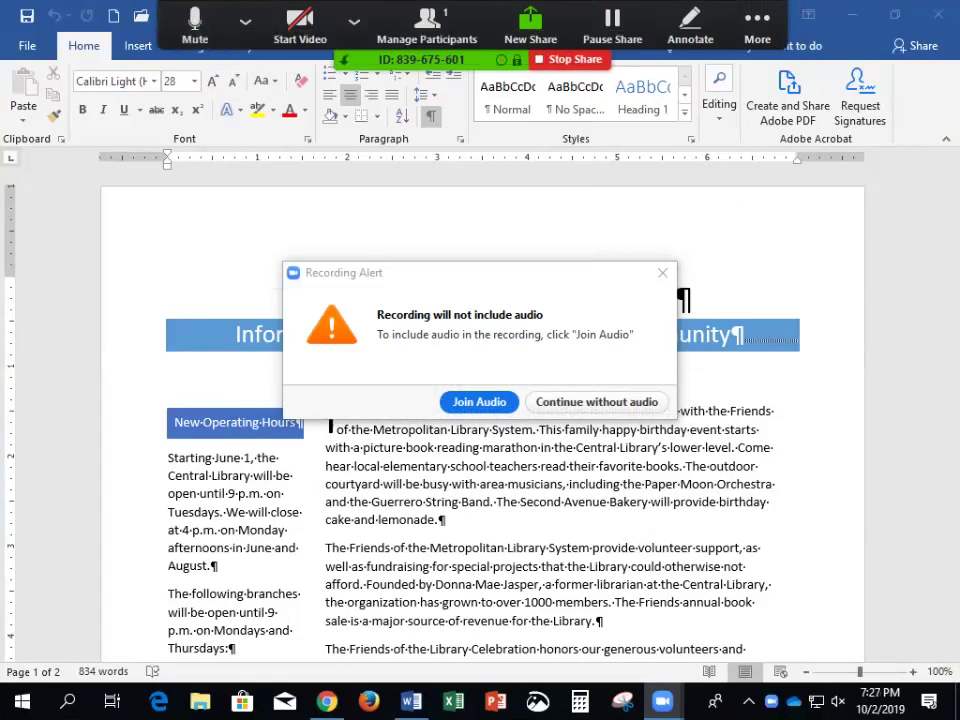
Dismiss the recording alert and clear all formatting from the newsletter title "Metropolitan Library System".
left_click(662, 273)
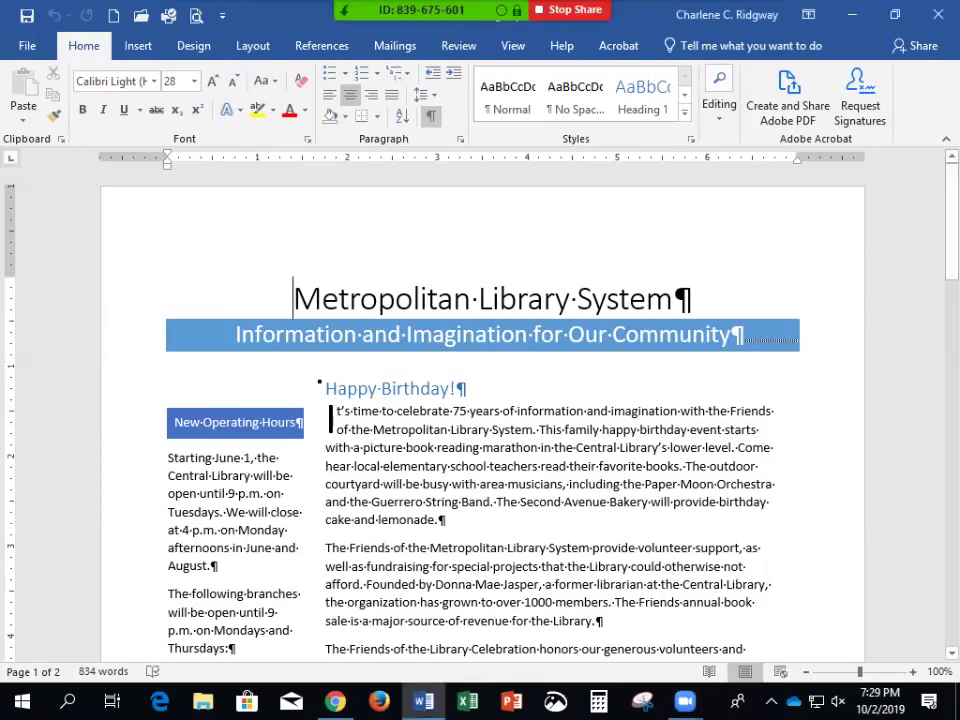
left_click_drag(293, 300, 692, 300)
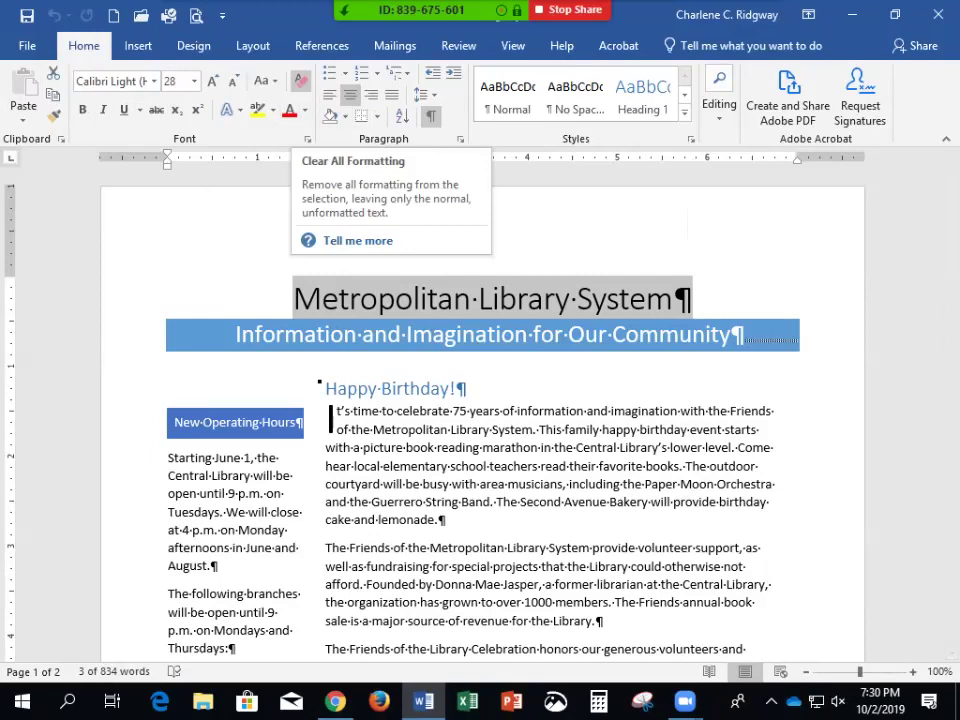
left_click(301, 80)
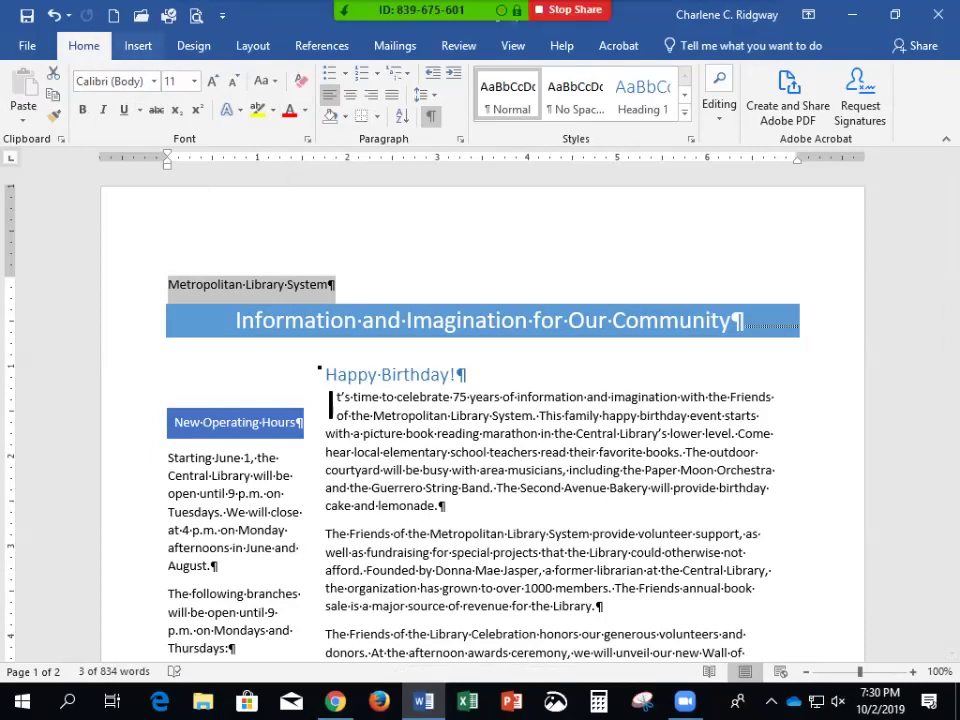
Convert the selected newsletter title into WordArt using the style Fill: Blue, Accent color 1; Shadow.
left_click(138, 45)
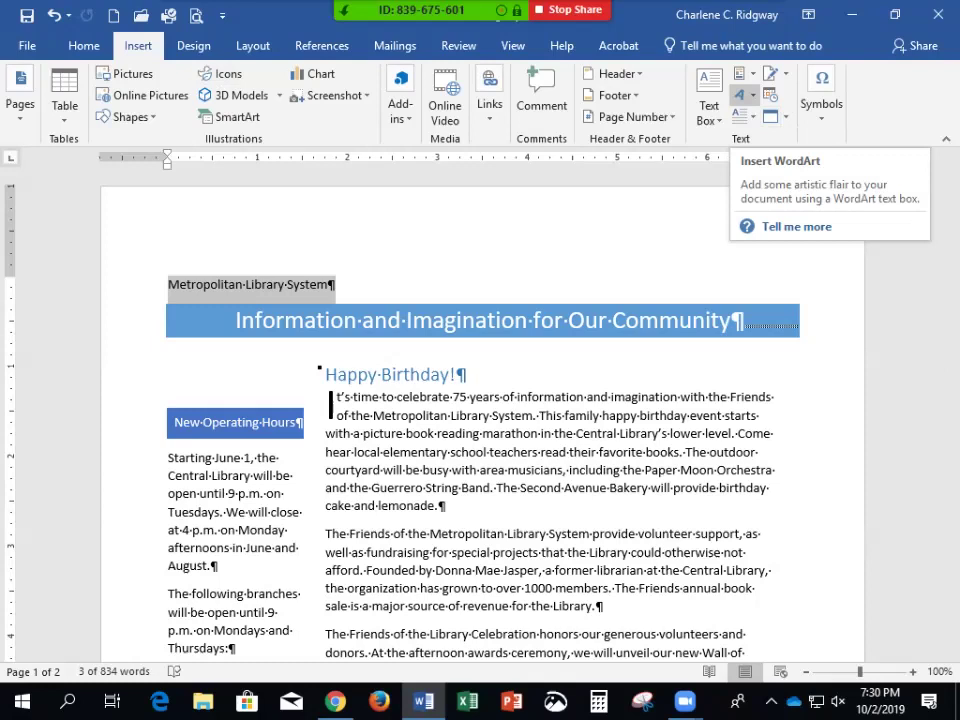
left_click(740, 95)
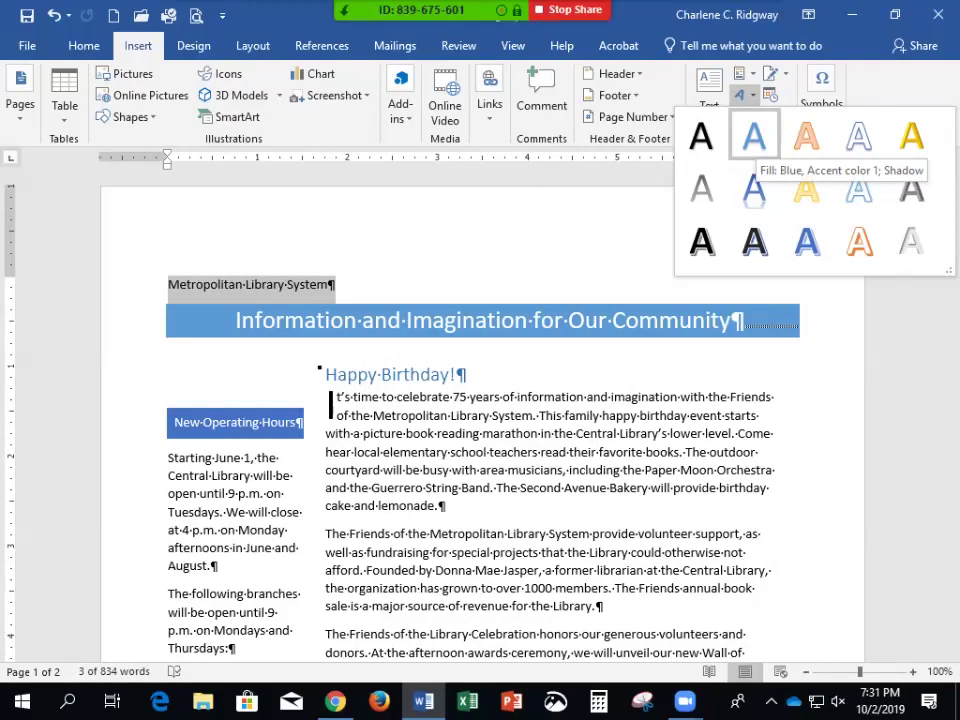
left_click(754, 137)
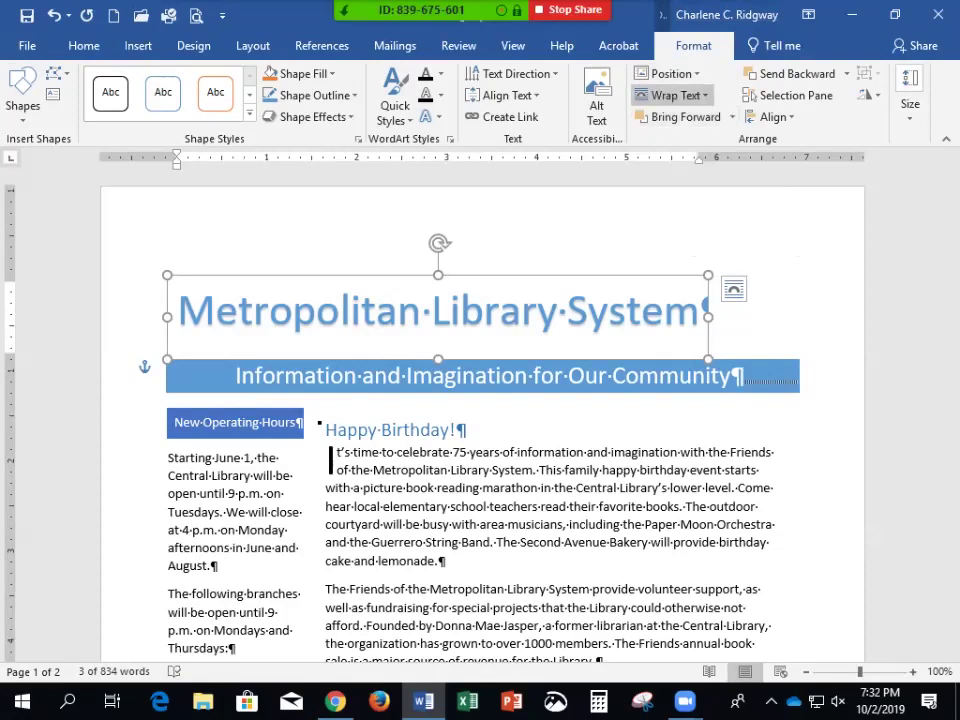
Set the title WordArt's text wrapping to Top and Bottom and fix its position on the page.
left_click(672, 95)
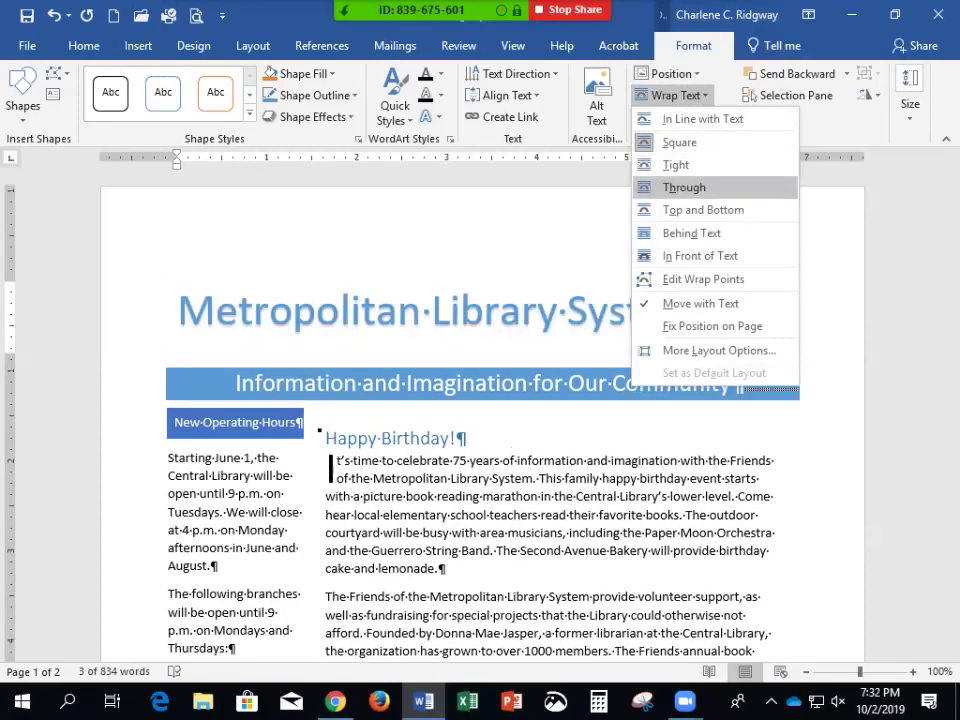
left_click(703, 210)
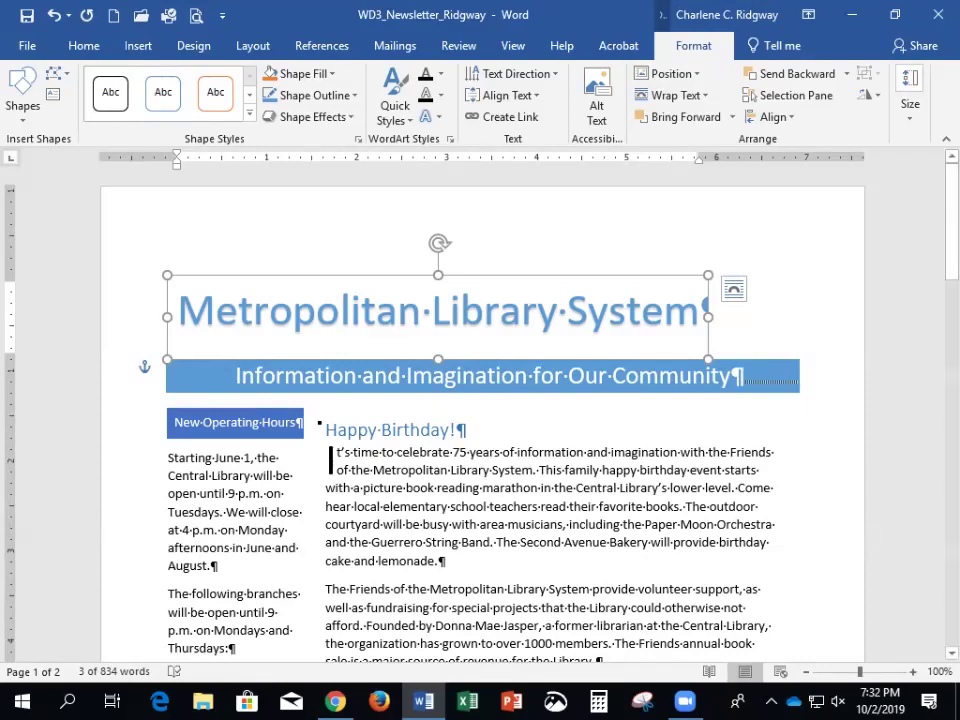
left_click(676, 95)
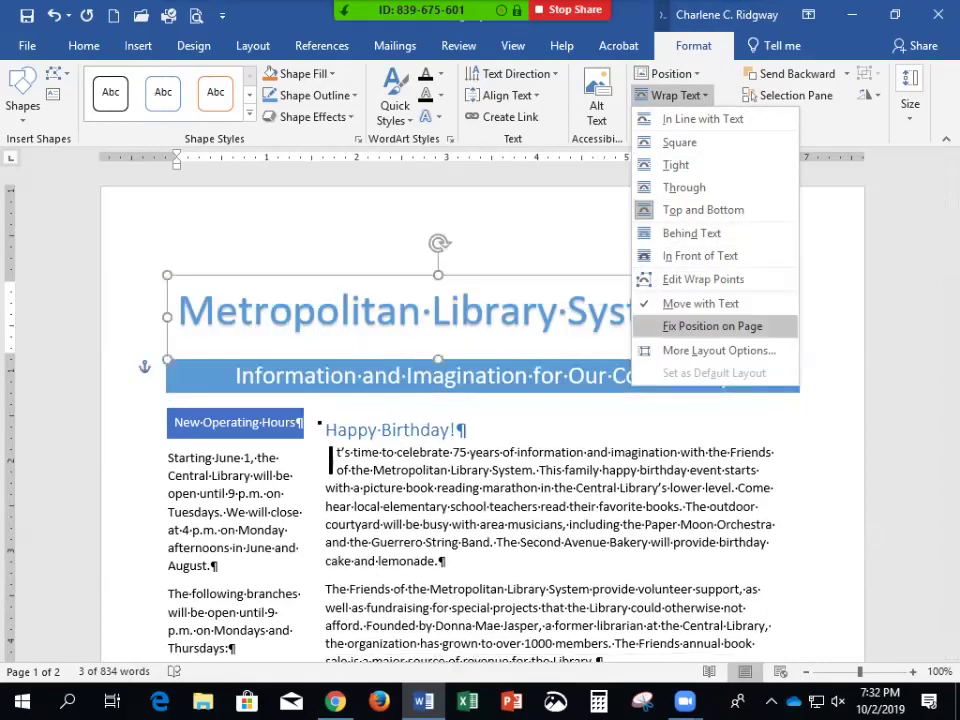
left_click(712, 326)
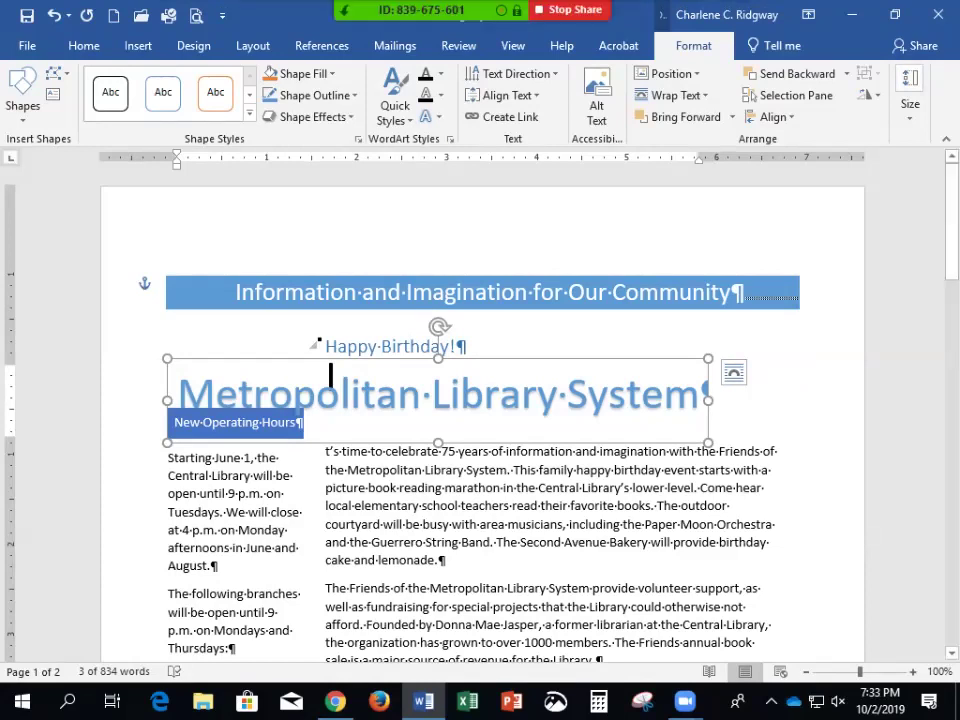
Move the title WordArt above the "Information and Imagination for Our Community" banner, centered horizontally on the page.
left_click_drag(380, 358, 425, 217)
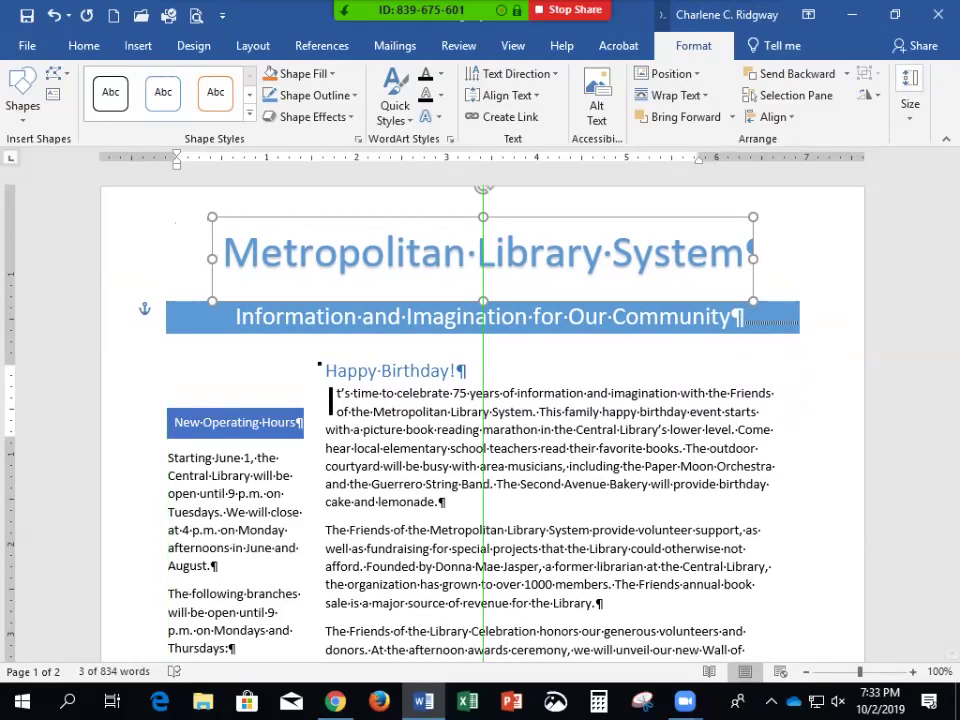
left_click_drag(425, 217, 425, 217)
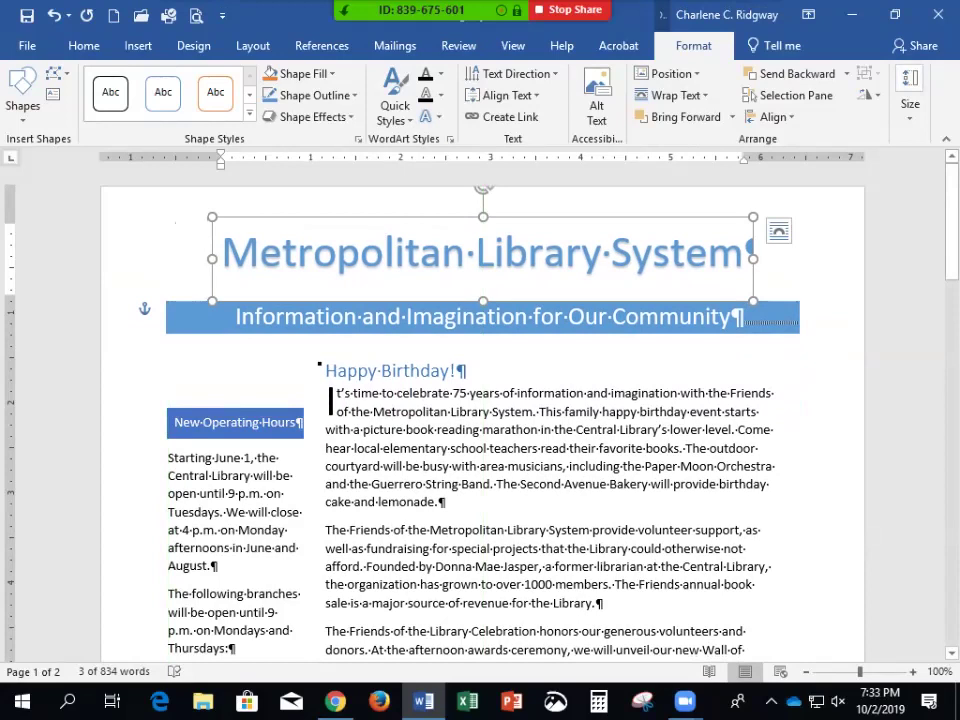
left_click_drag(425, 217, 425, 203)
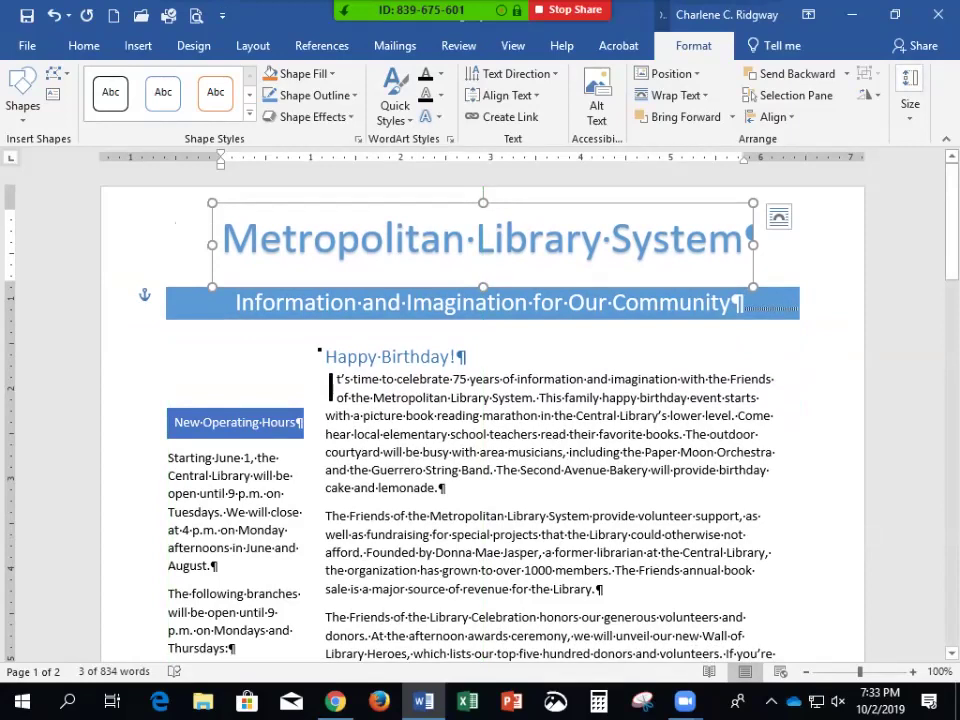
left_click_drag(425, 203, 425, 231)
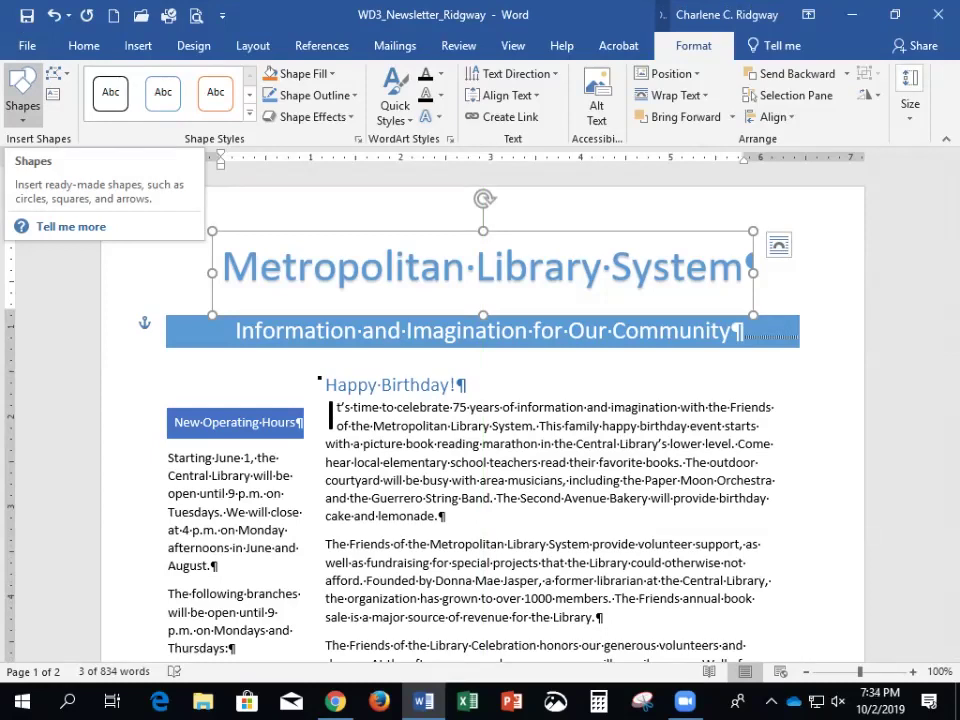
Set the title WordArt's width to 7 inches and check its size settings.
left_click(23, 92)
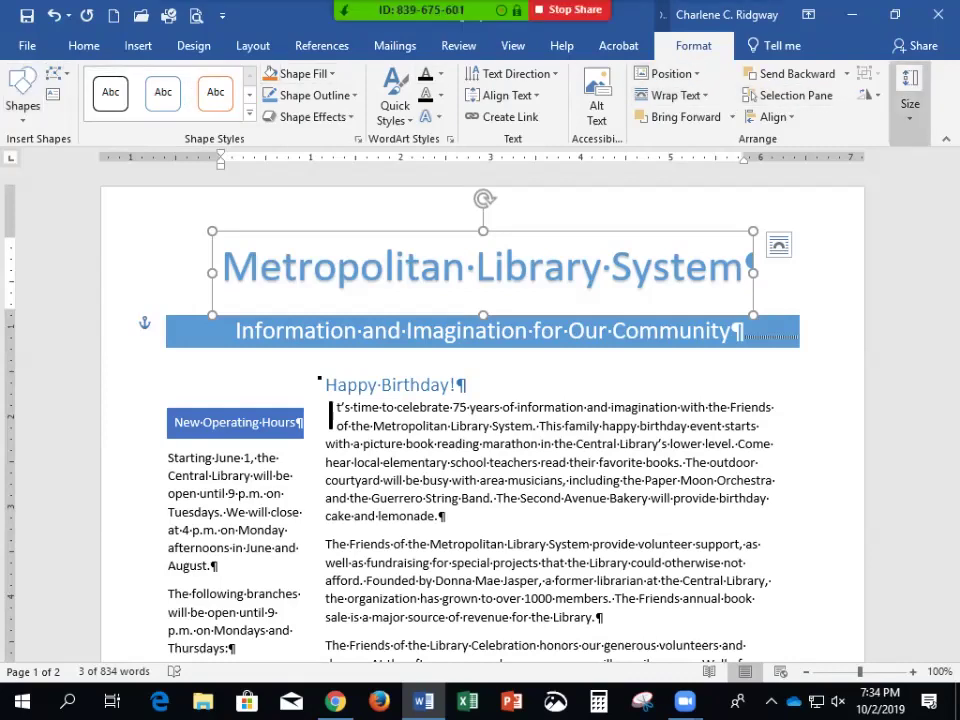
left_click(909, 97)
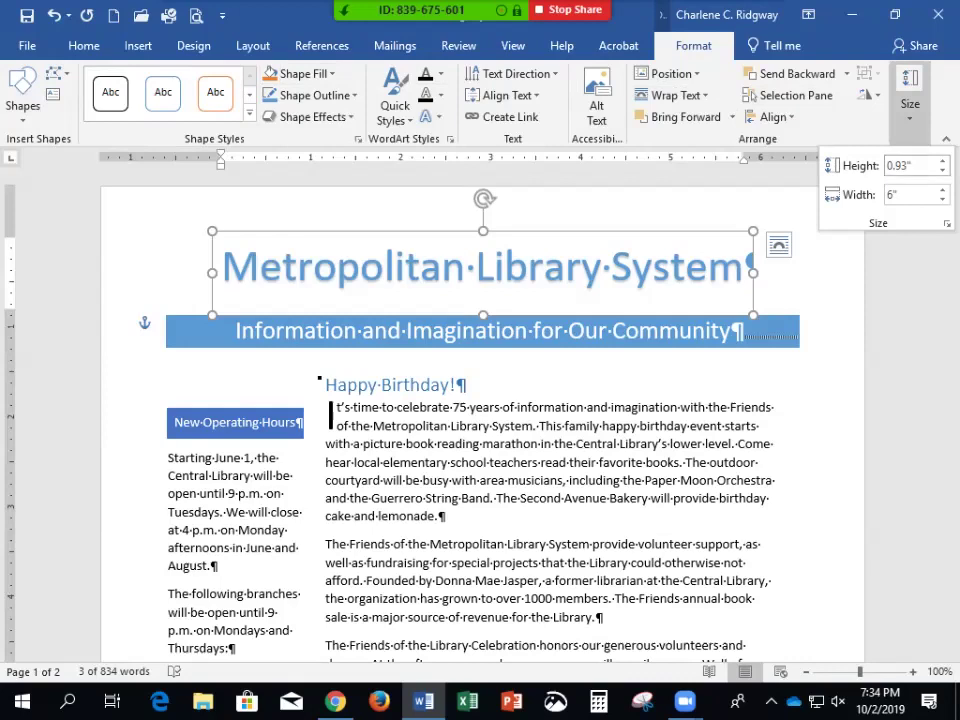
left_click(898, 165)
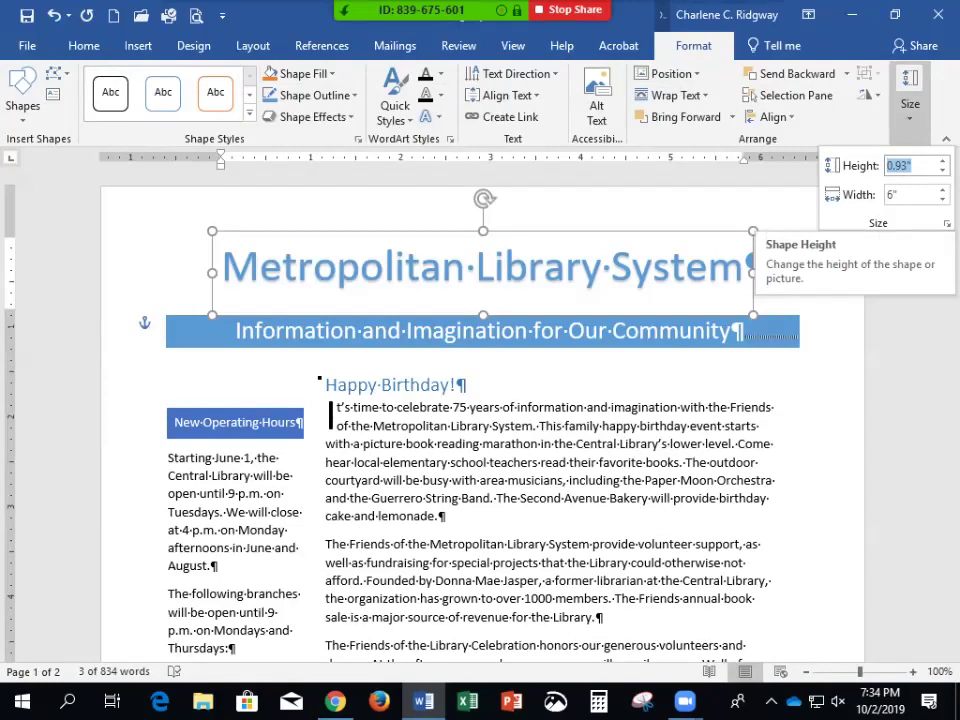
key("Tab")
type("7")
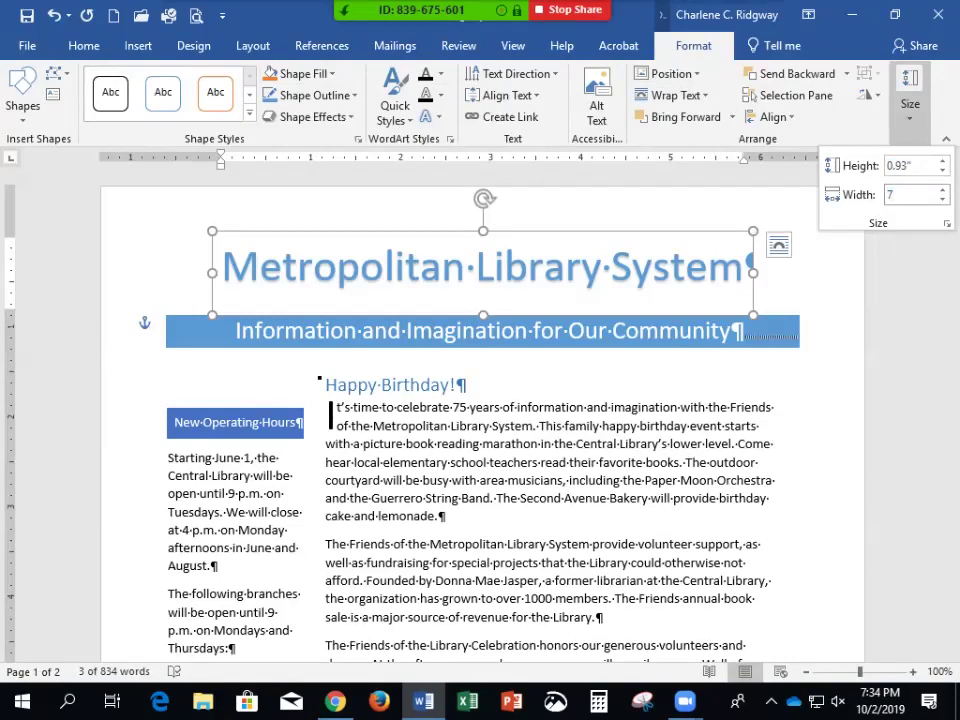
key("Return")
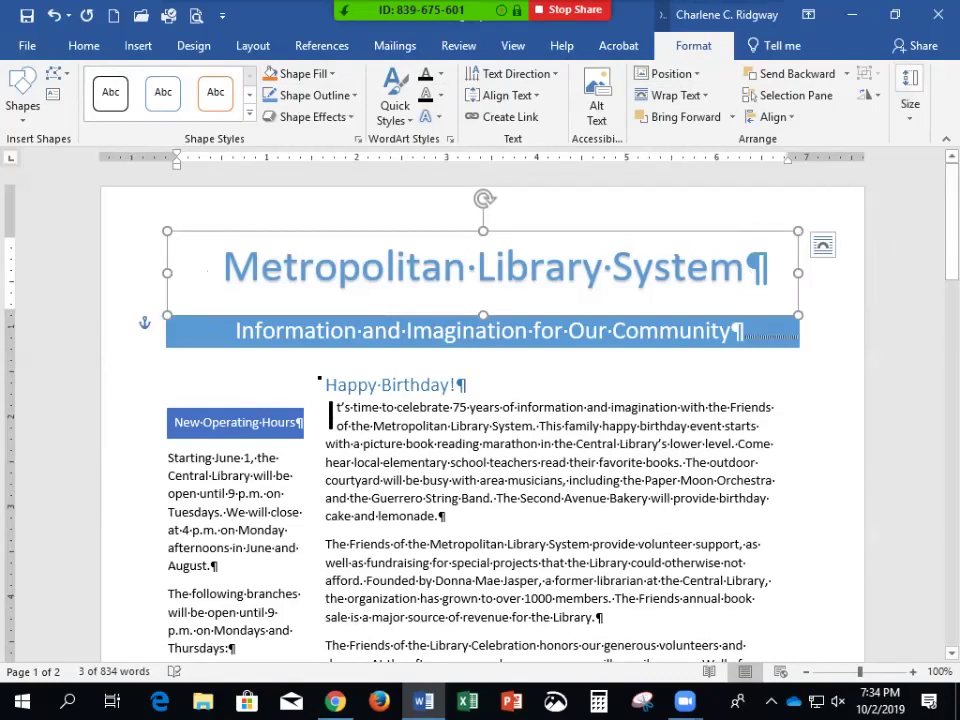
left_click(910, 100)
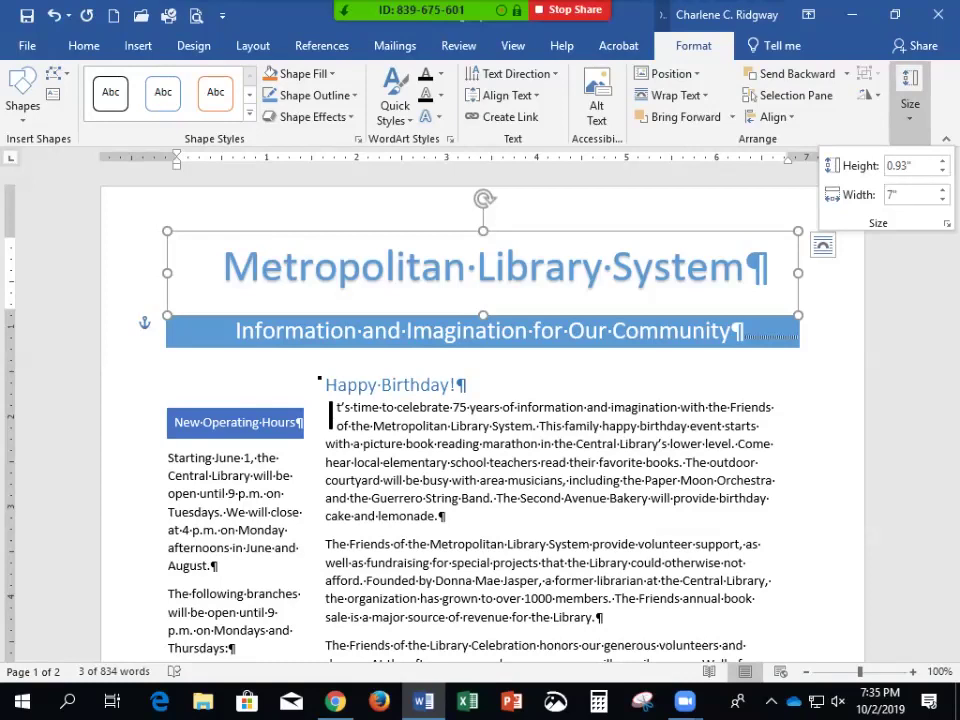
key("Escape")
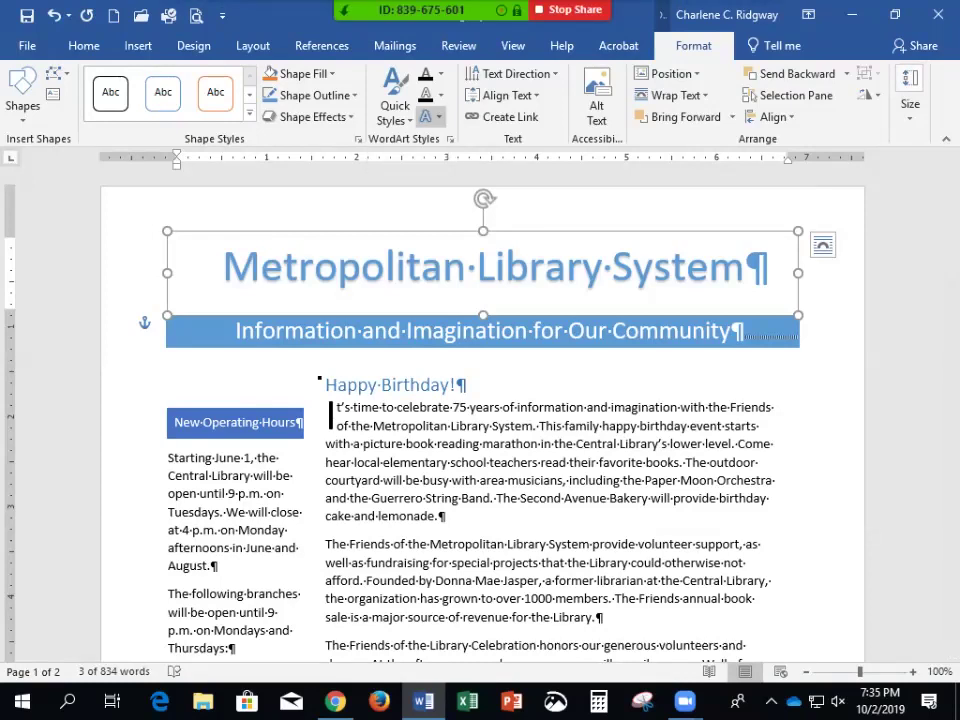
Apply the Chevron: Up transform effect to the title WordArt's text.
left_click(430, 117)
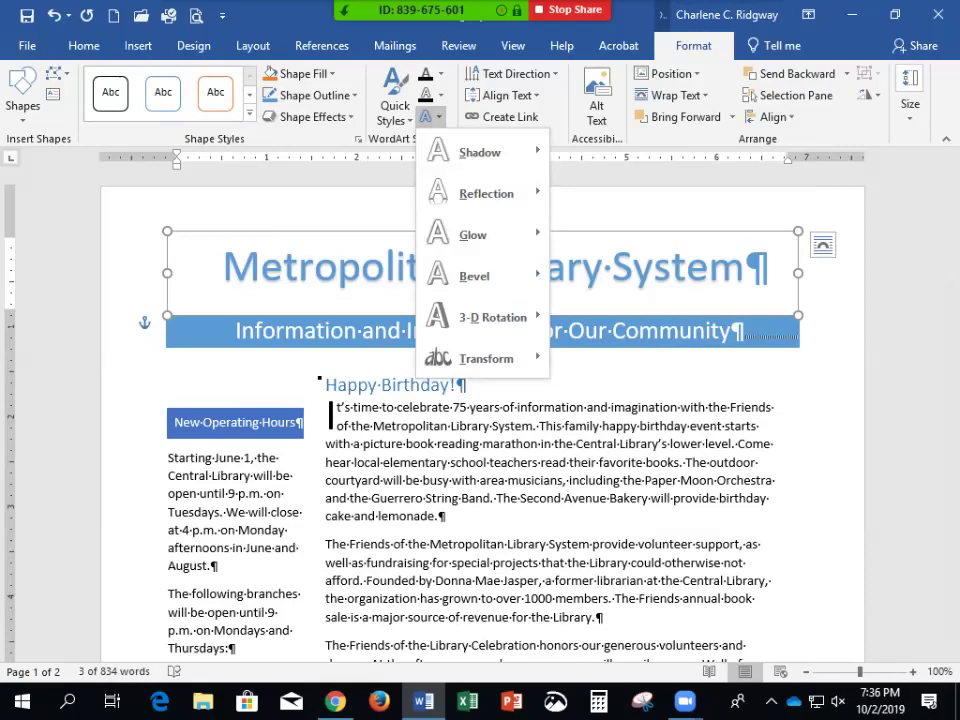
mouse_move(484, 358)
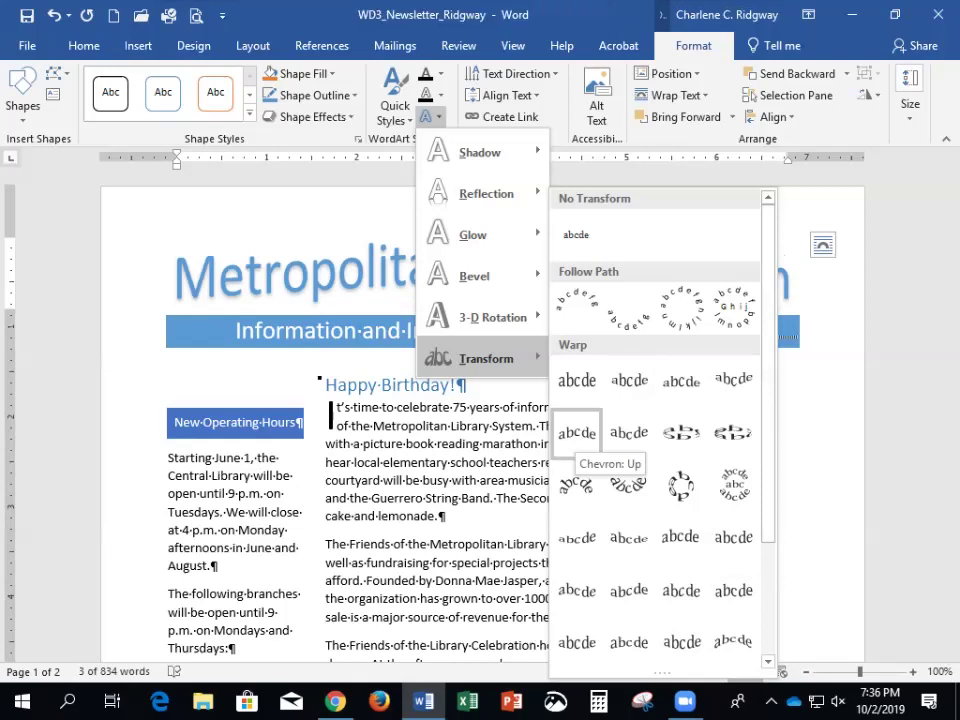
left_click(578, 436)
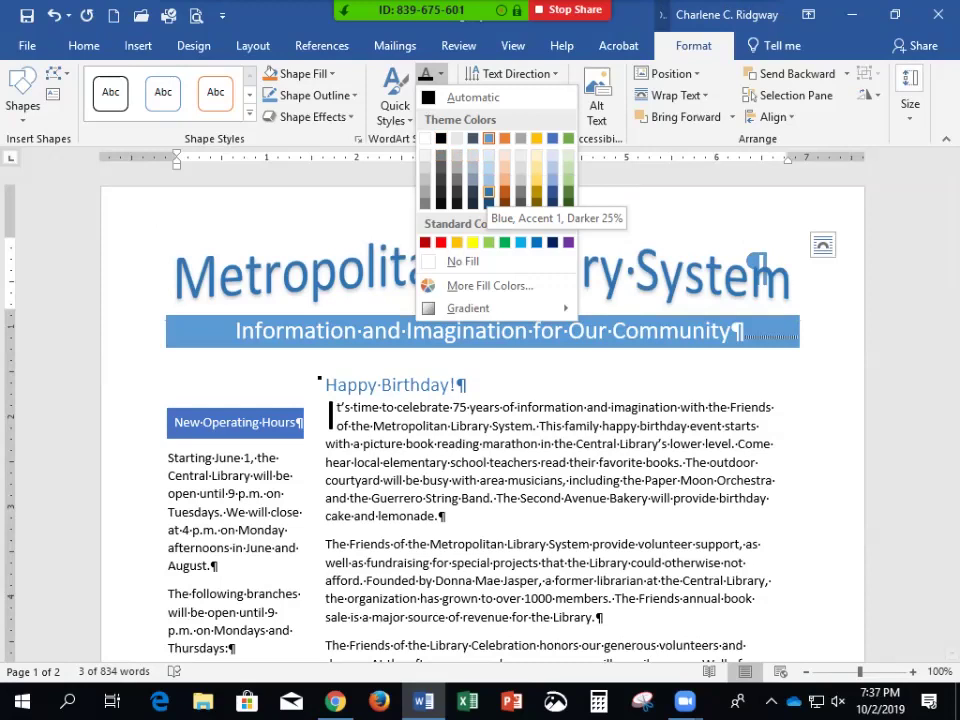
Fill the WordArt text with Blue, Accent 1, Darker 25%, and give it an outer Offset: Bottom Right shadow.
left_click(487, 192)
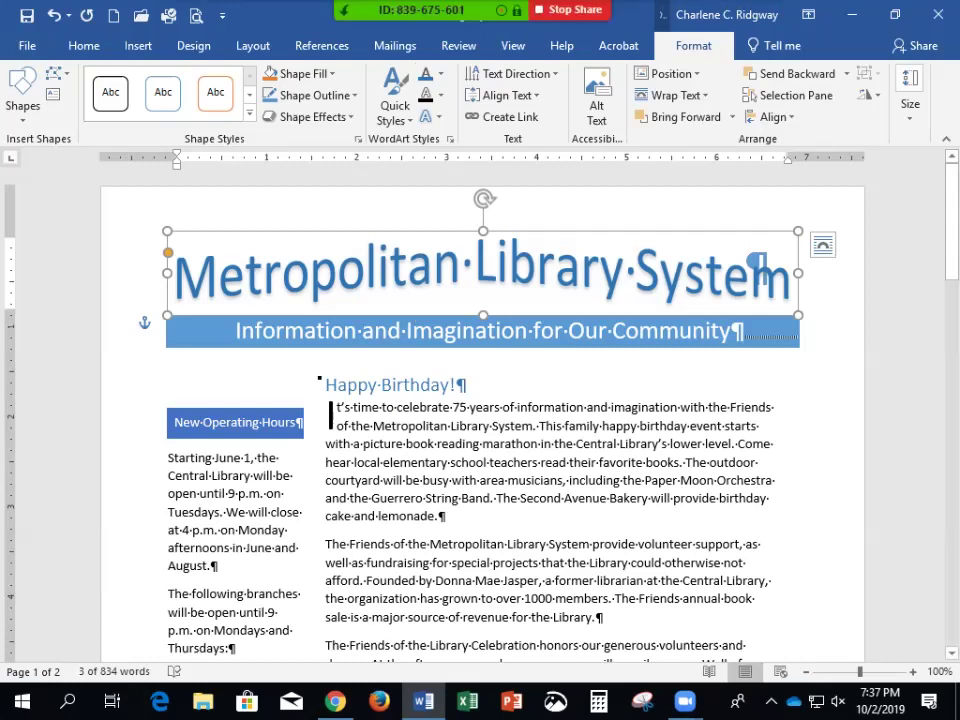
left_click(430, 117)
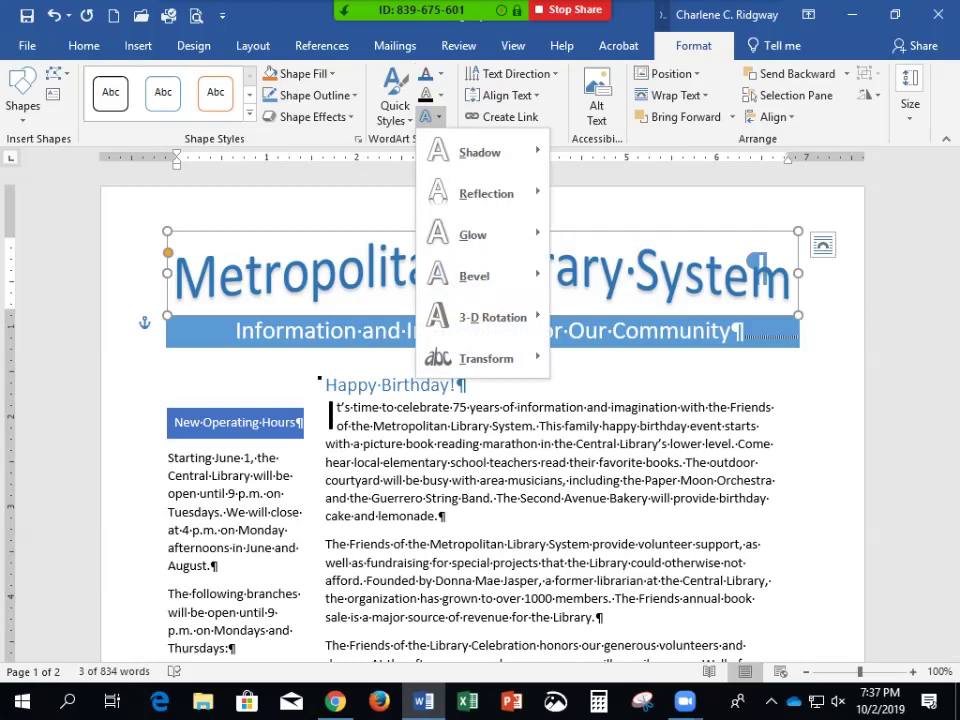
mouse_move(470, 152)
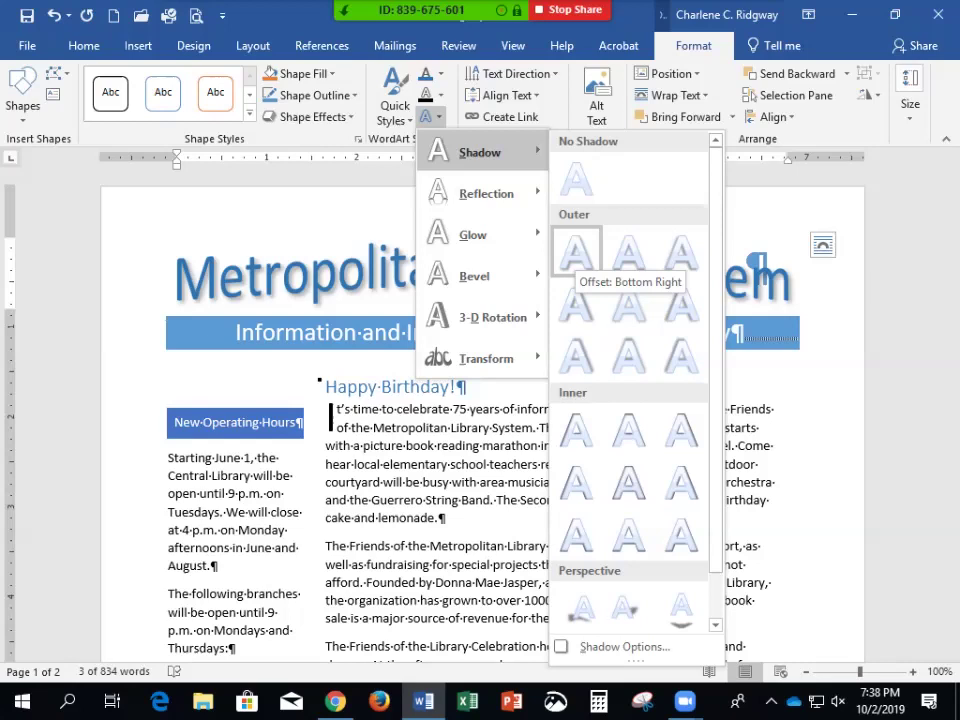
left_click(576, 254)
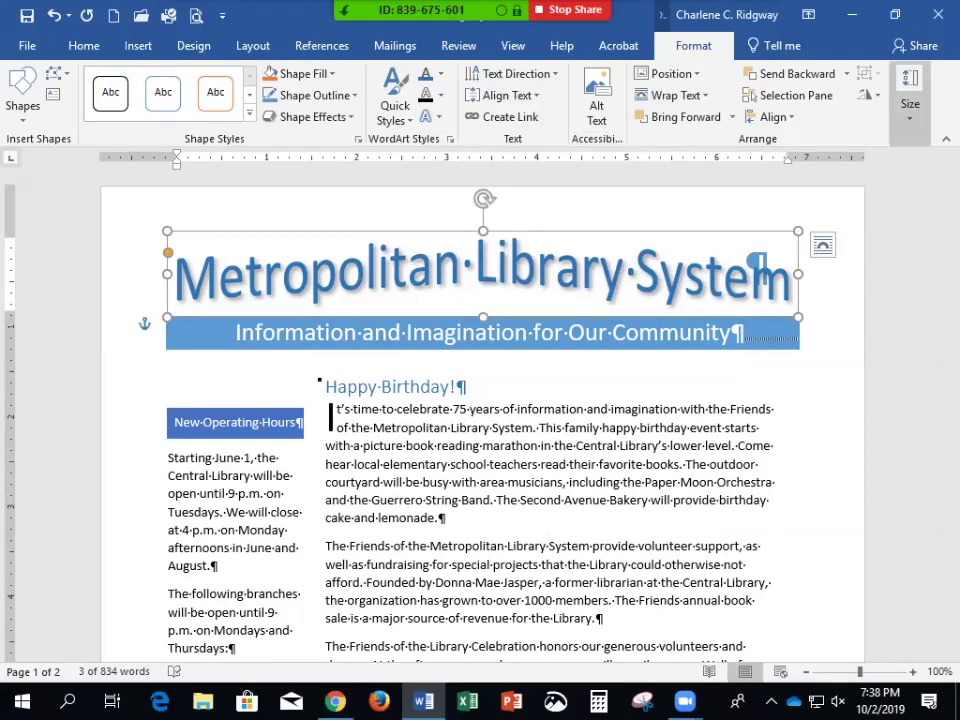
left_click(910, 100)
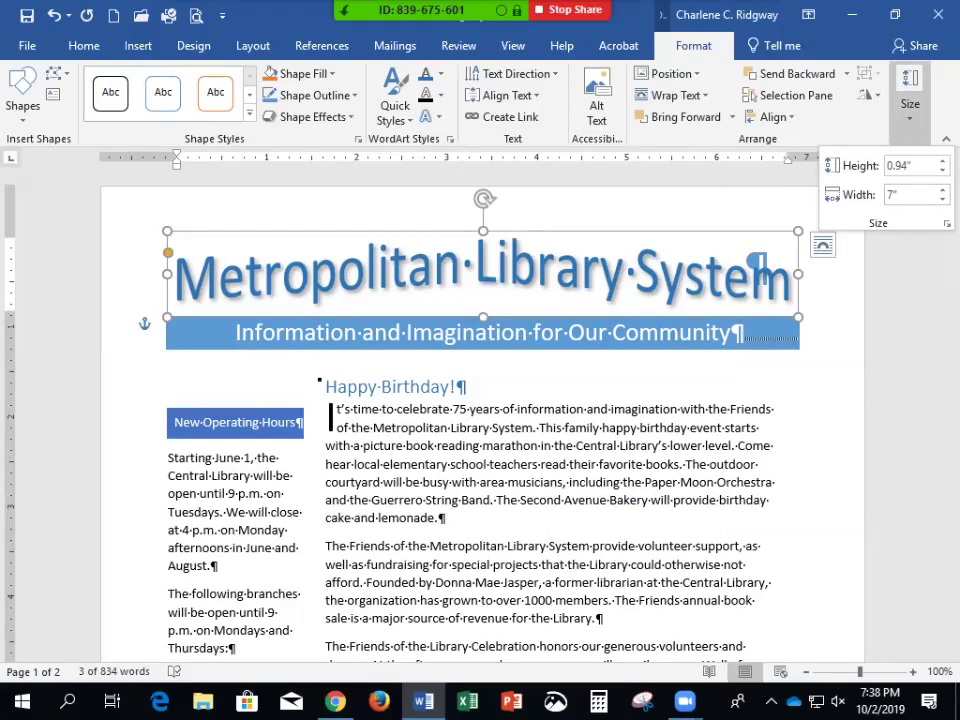
key("Escape")
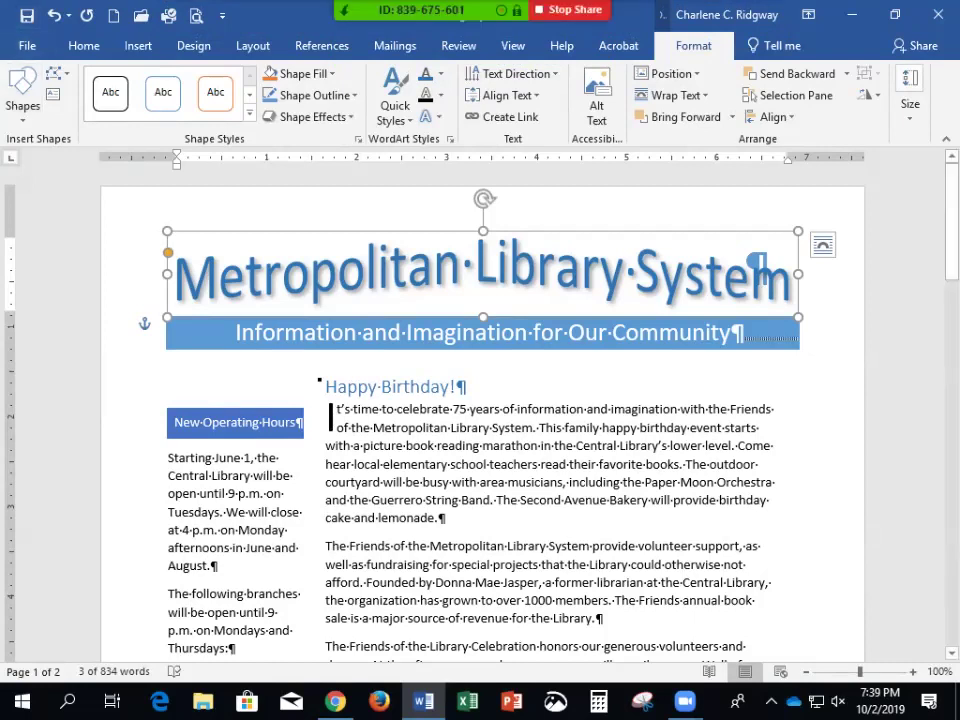
Insert the Support_WD_4_Cupcakes picture from the Word4 Module data folder at the end of the first Happy Birthday! paragraph.
left_click(439, 517)
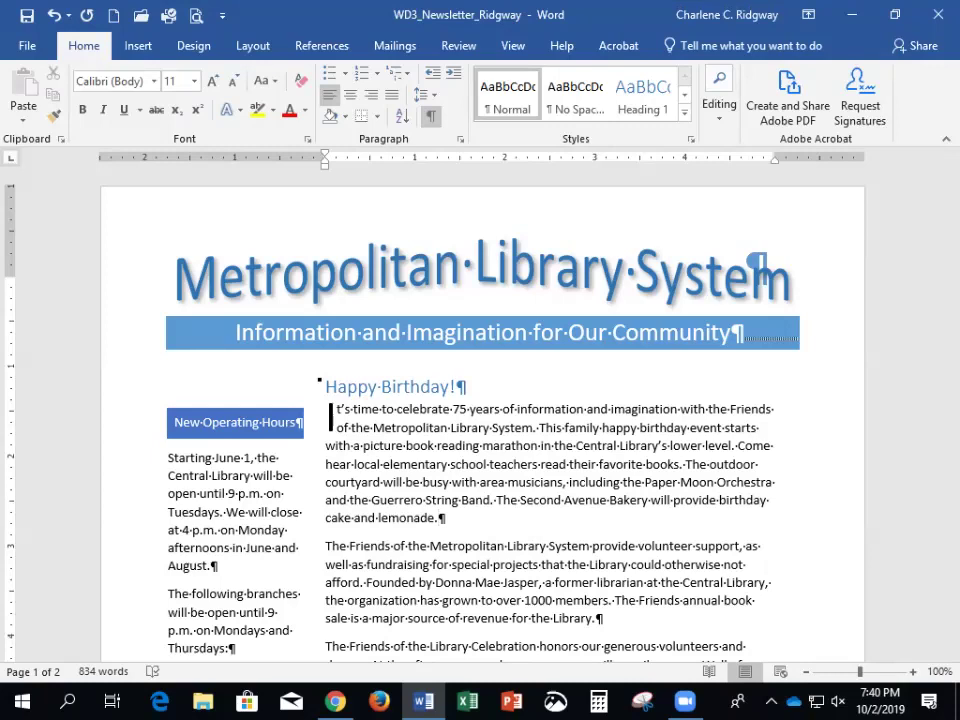
left_click(138, 45)
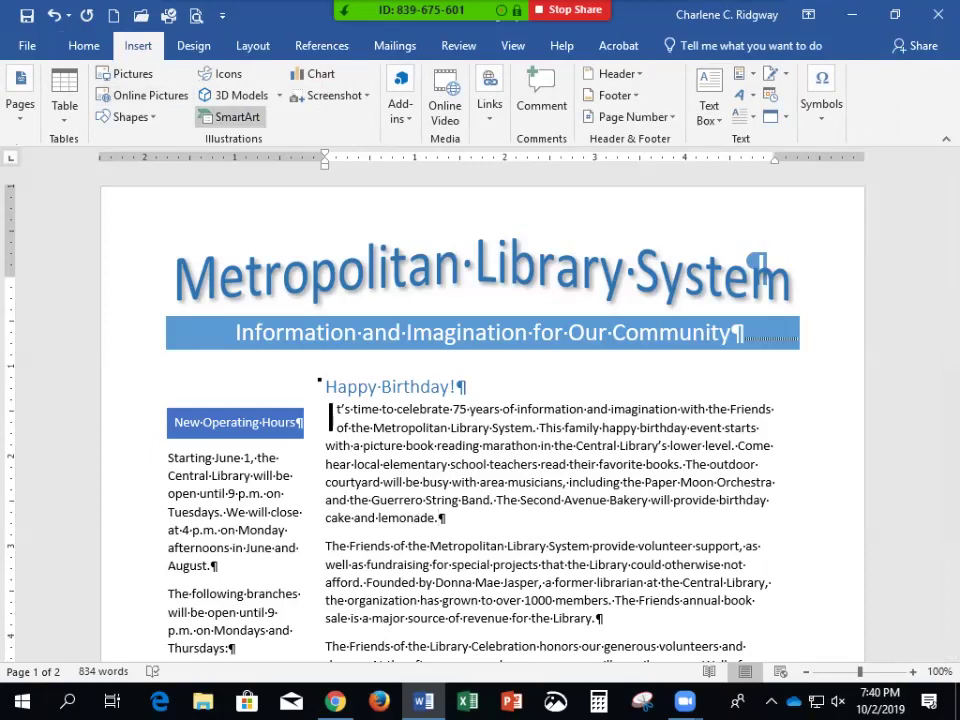
left_click(125, 73)
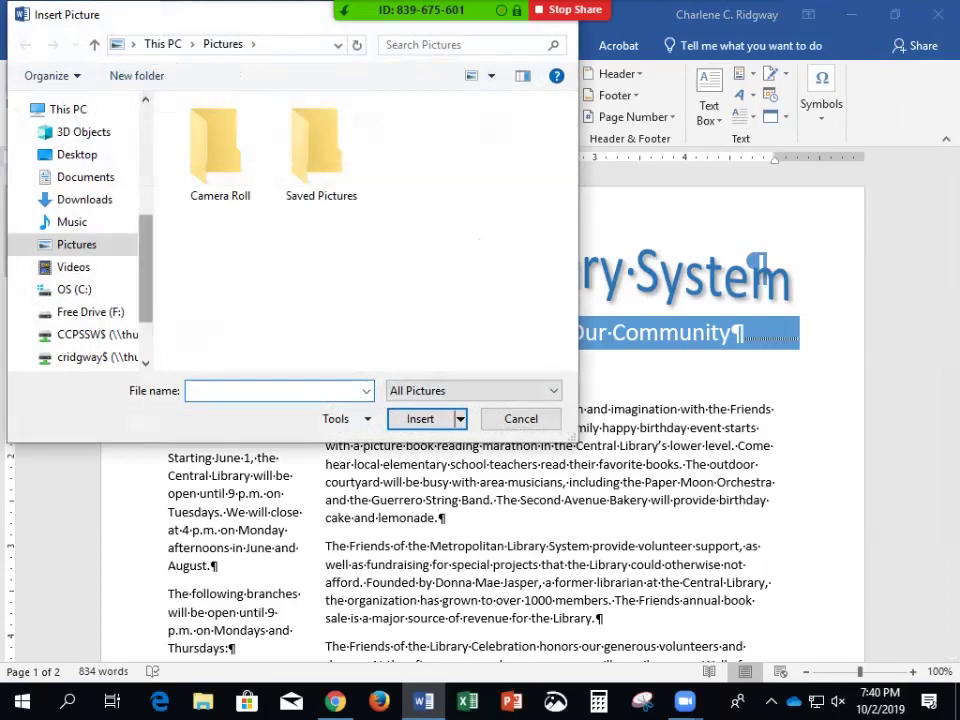
scroll(95, 292, "down", 2)
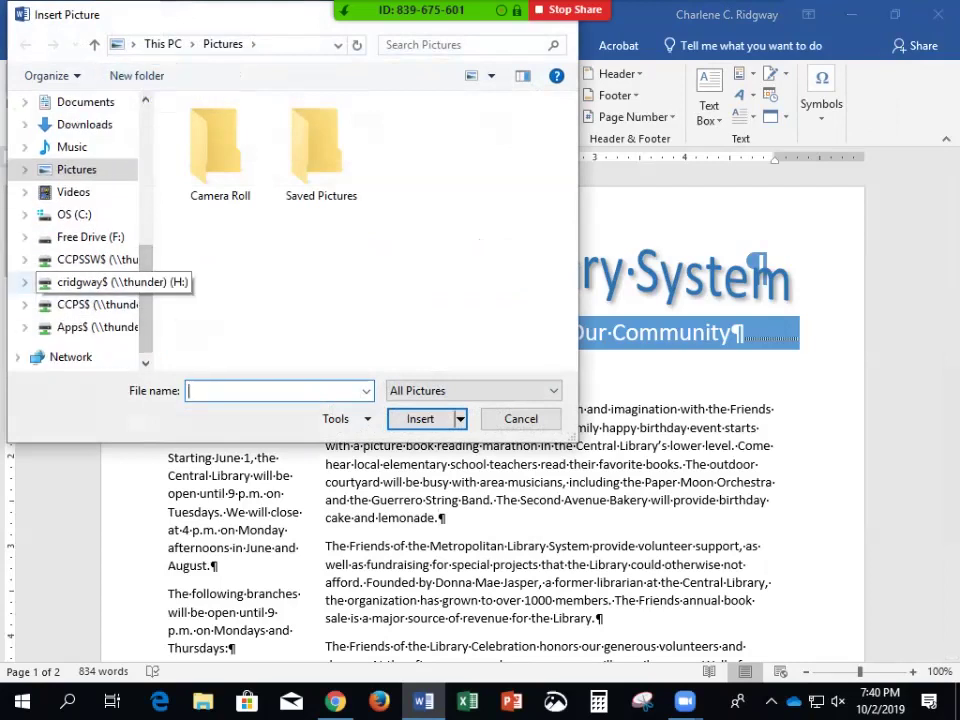
left_click(95, 282)
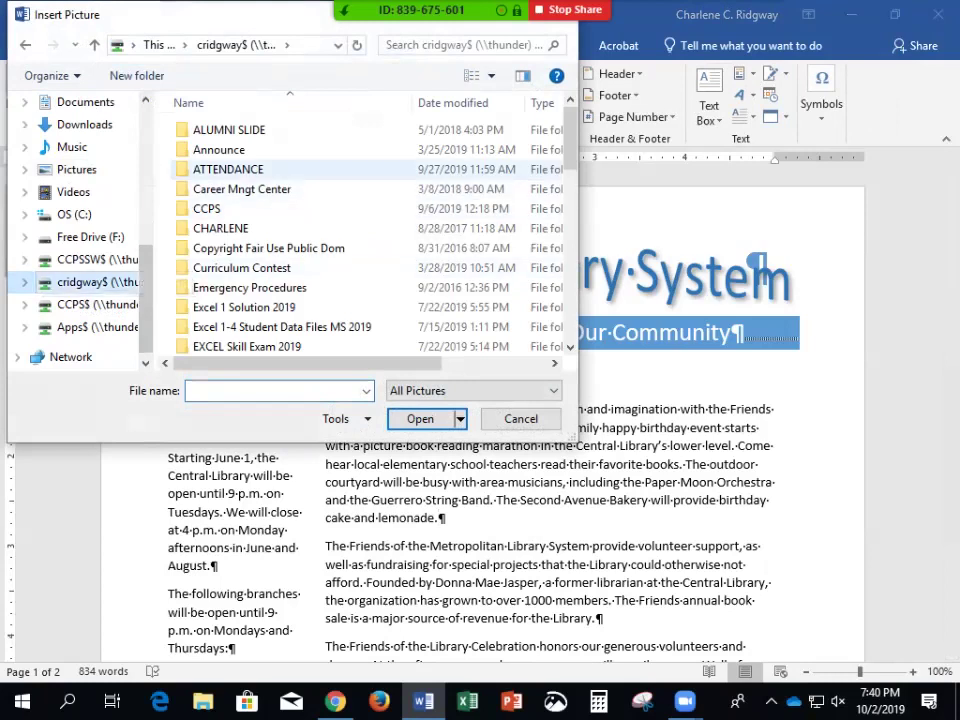
scroll(440, 140, "down", 5)
scroll(400, 145, "down", 5)
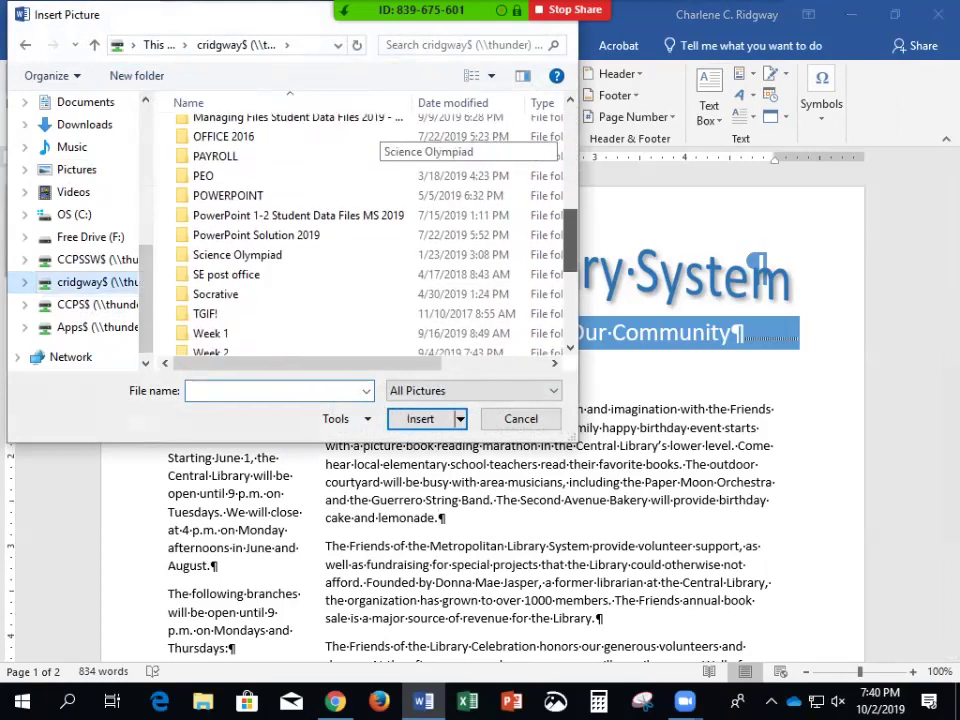
scroll(300, 230, "down", 1)
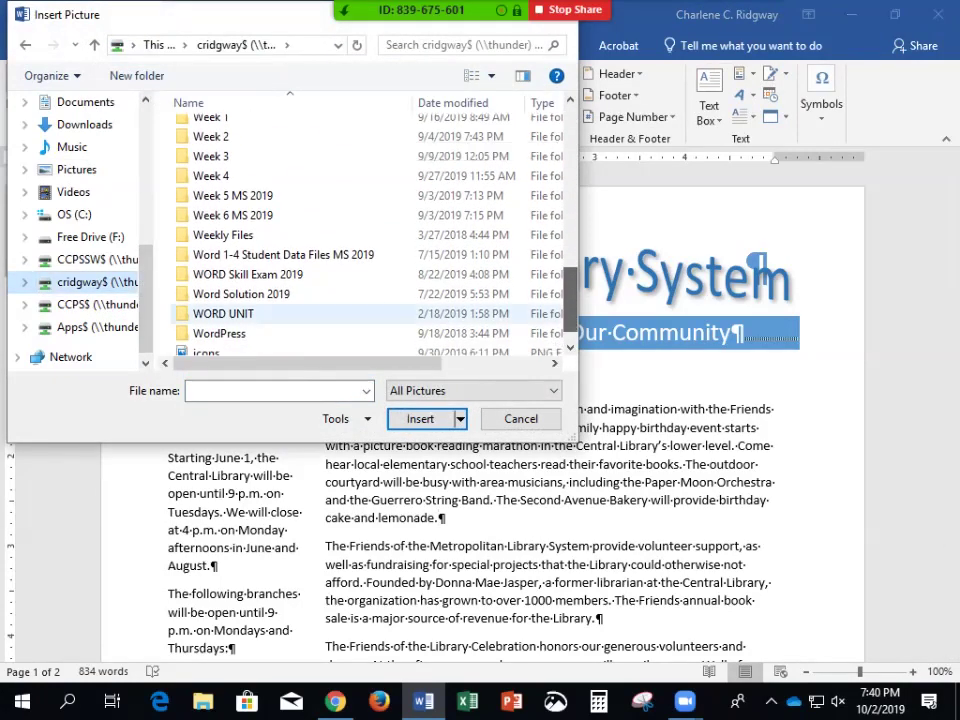
double_click(283, 255)
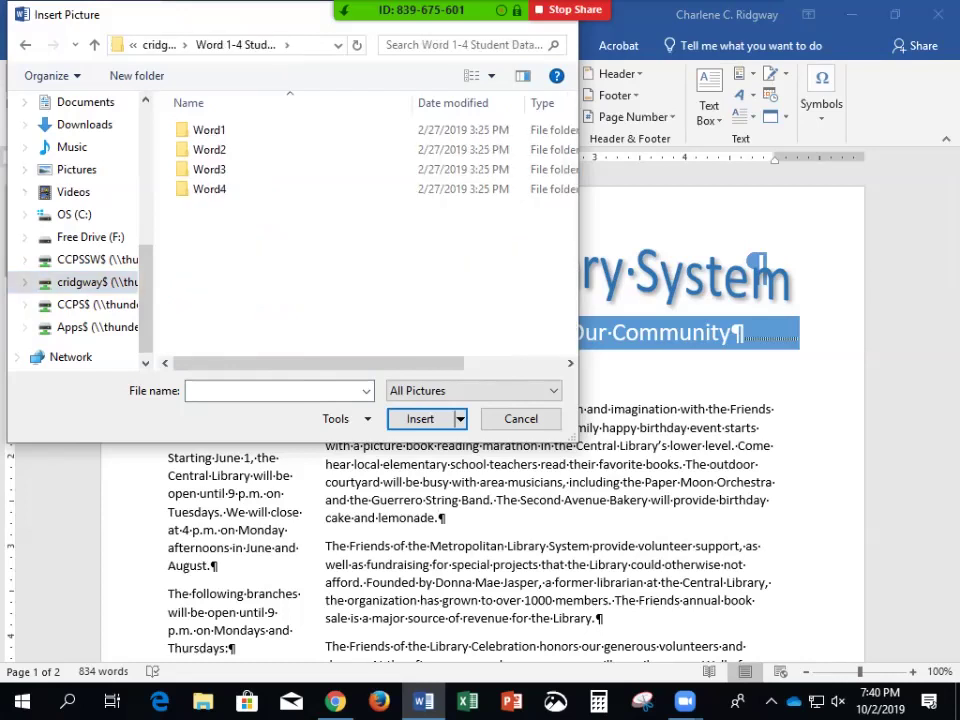
double_click(210, 189)
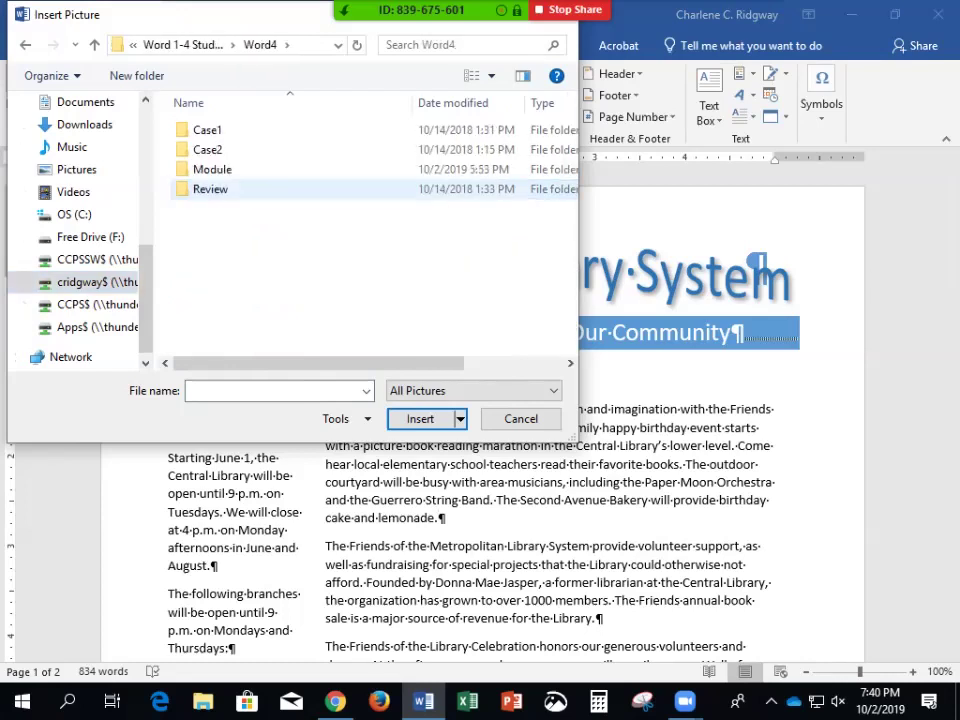
double_click(212, 169)
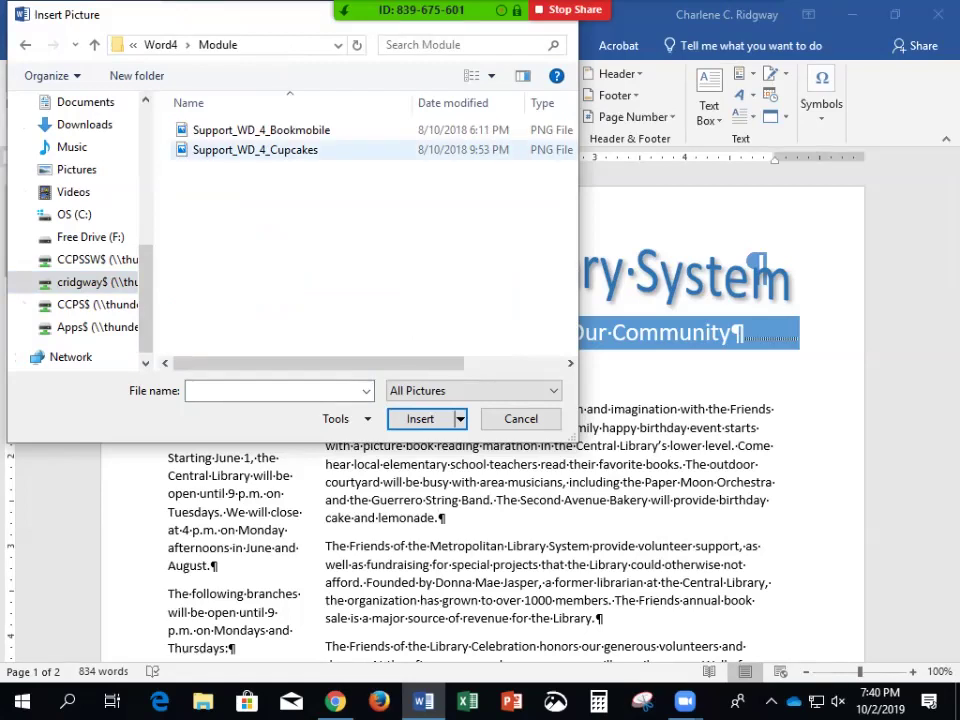
double_click(255, 149)
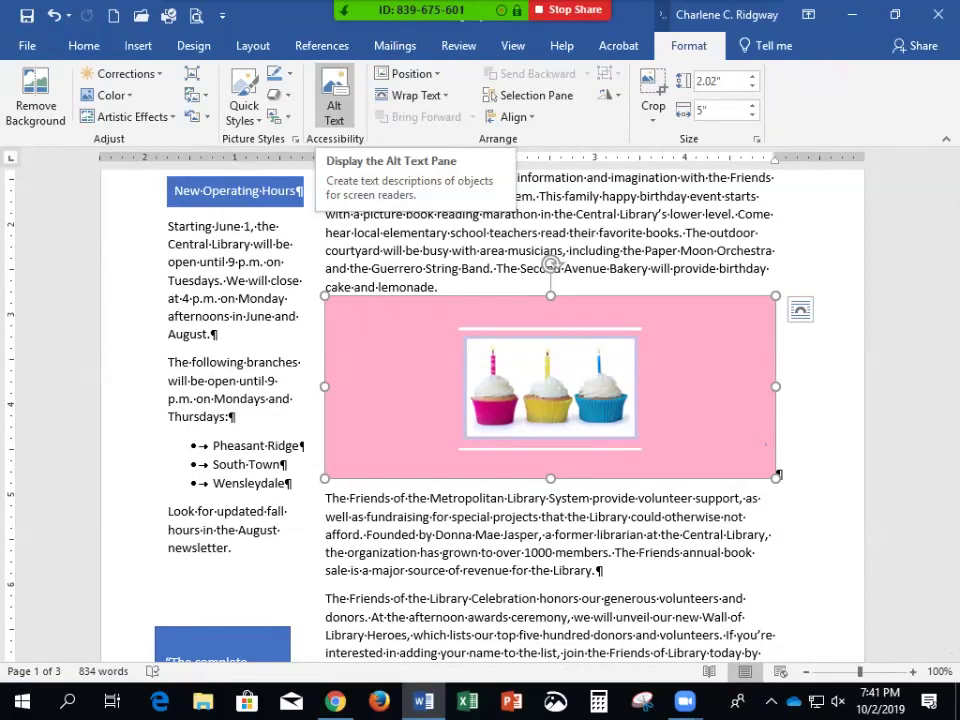
Give the cupcakes picture the alt text "Three cupcakes with candles".
left_click(334, 105)
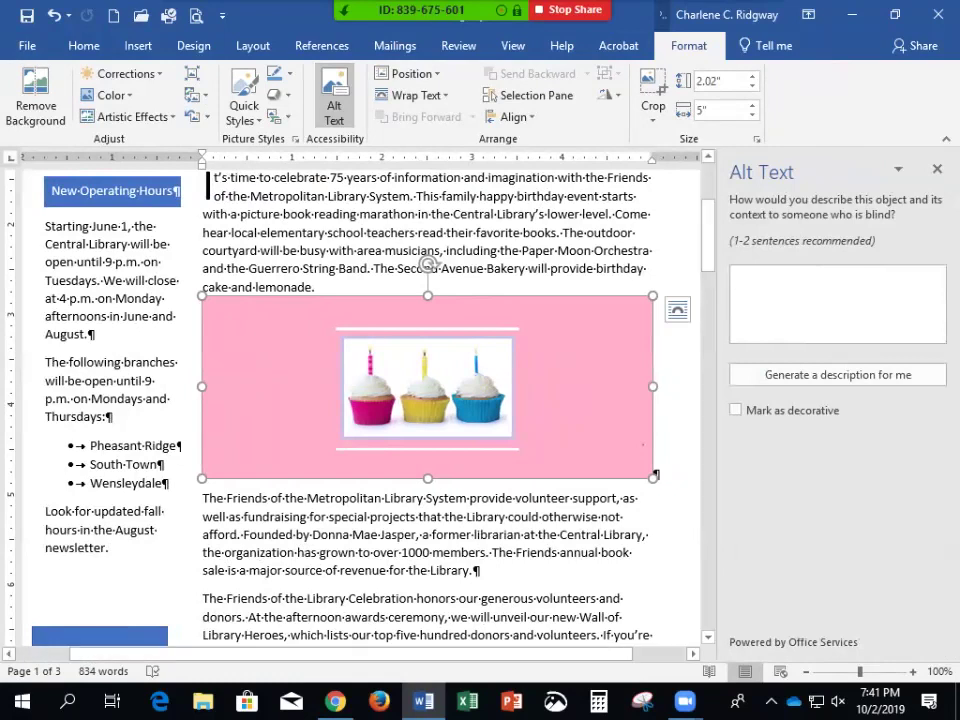
left_click(837, 304)
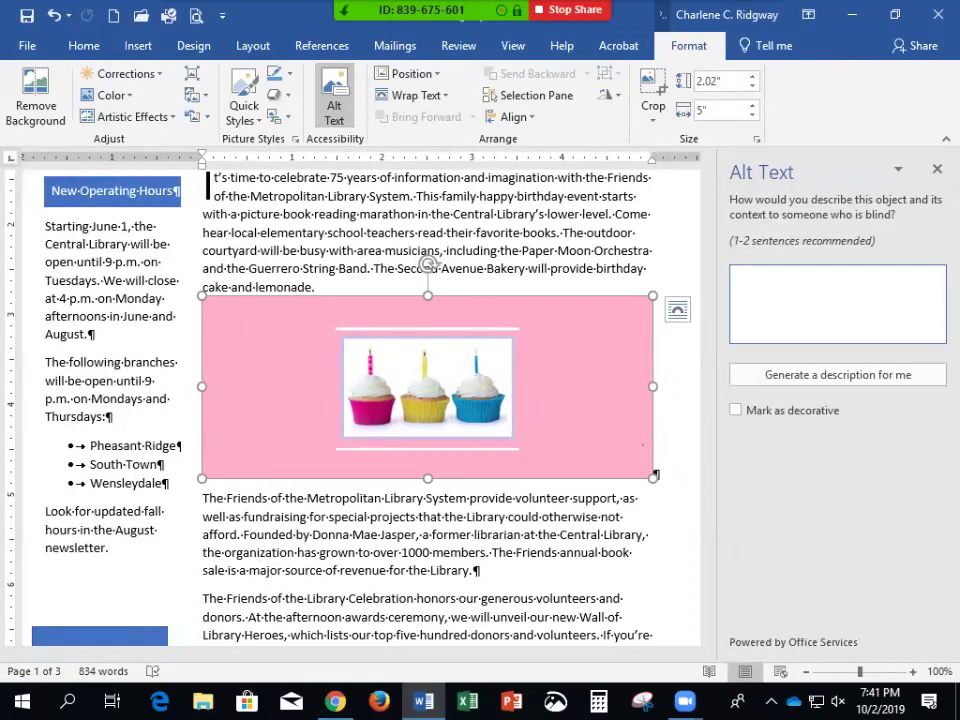
type("Three cup")
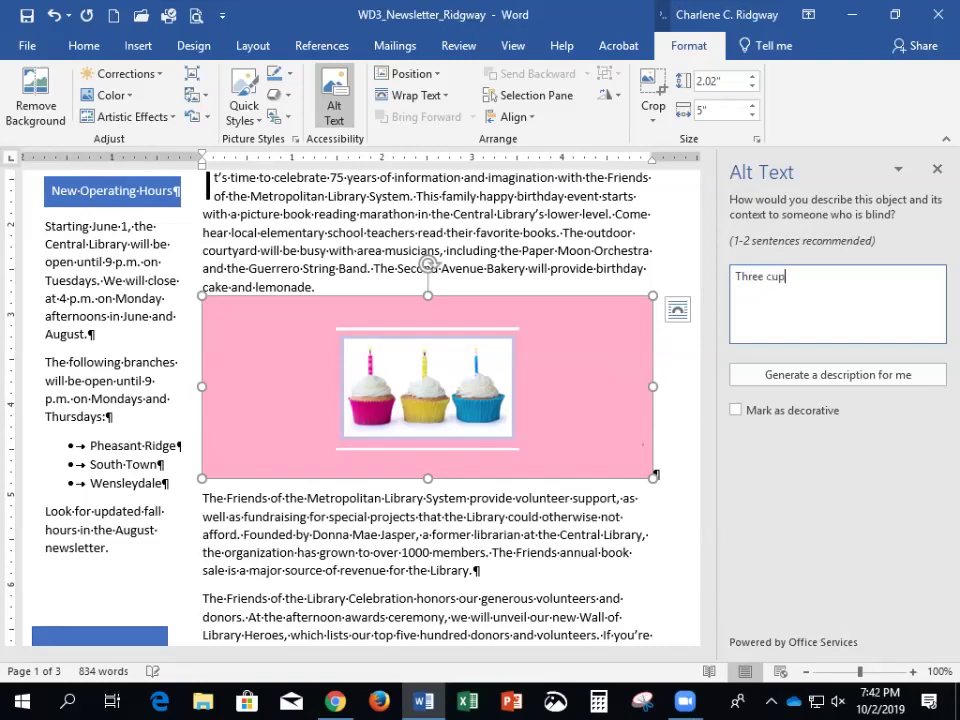
type("cakes with candles")
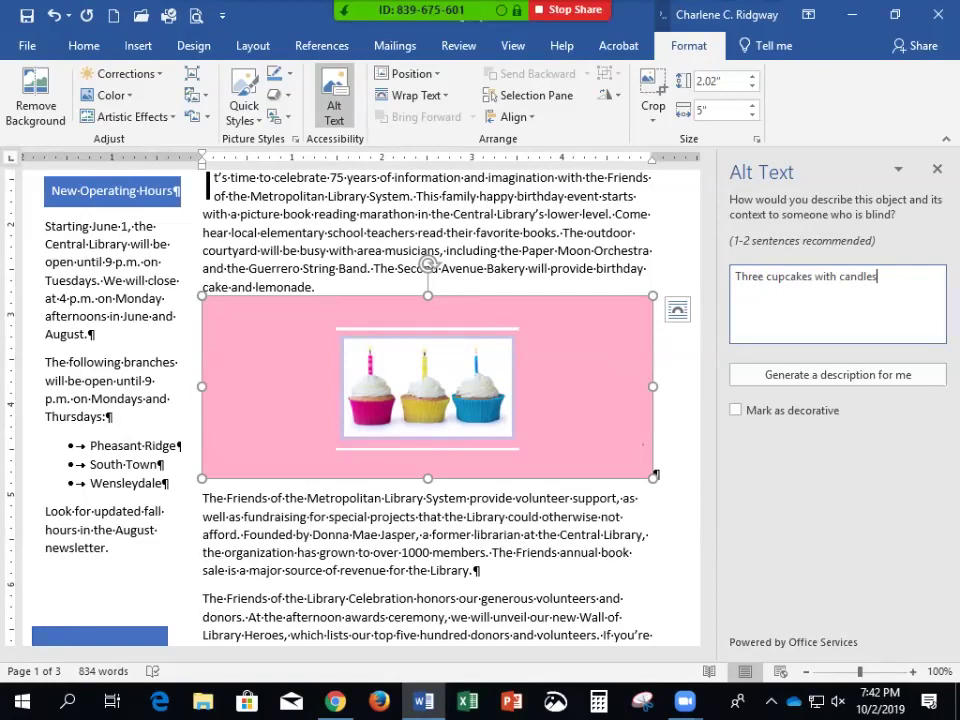
left_click(937, 169)
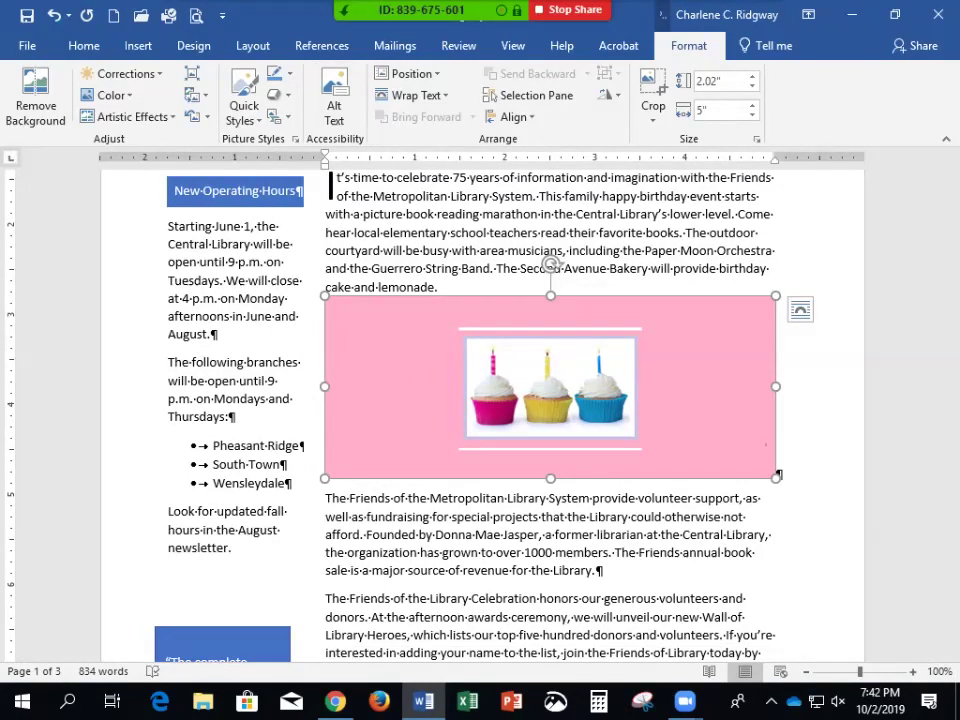
Try cropping the cupcakes picture to the Lightning Bolt shape.
left_click(653, 115)
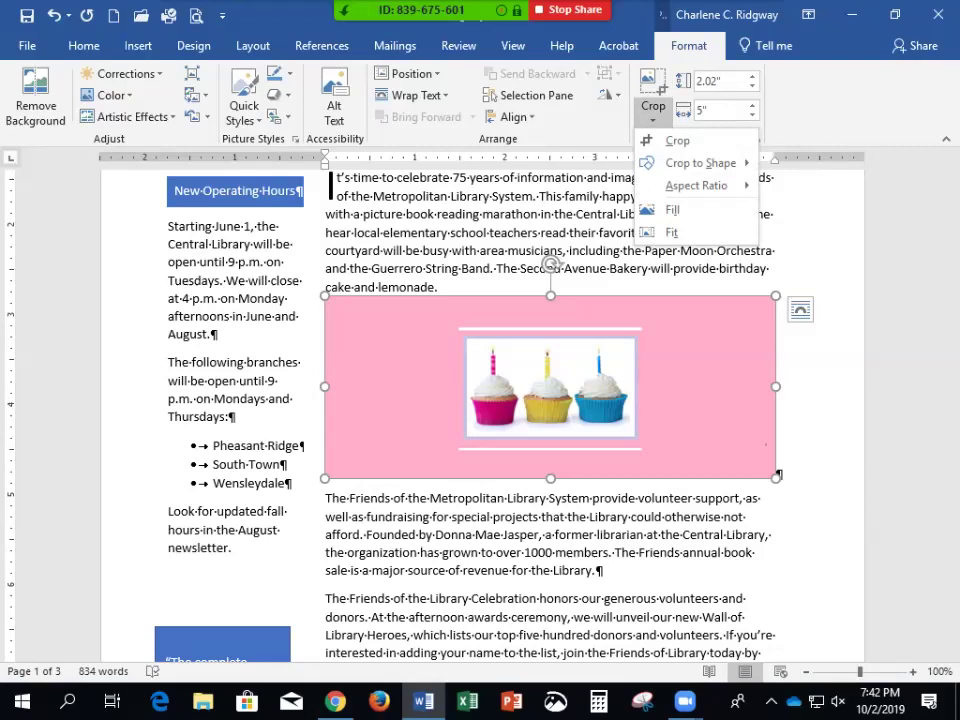
mouse_move(700, 163)
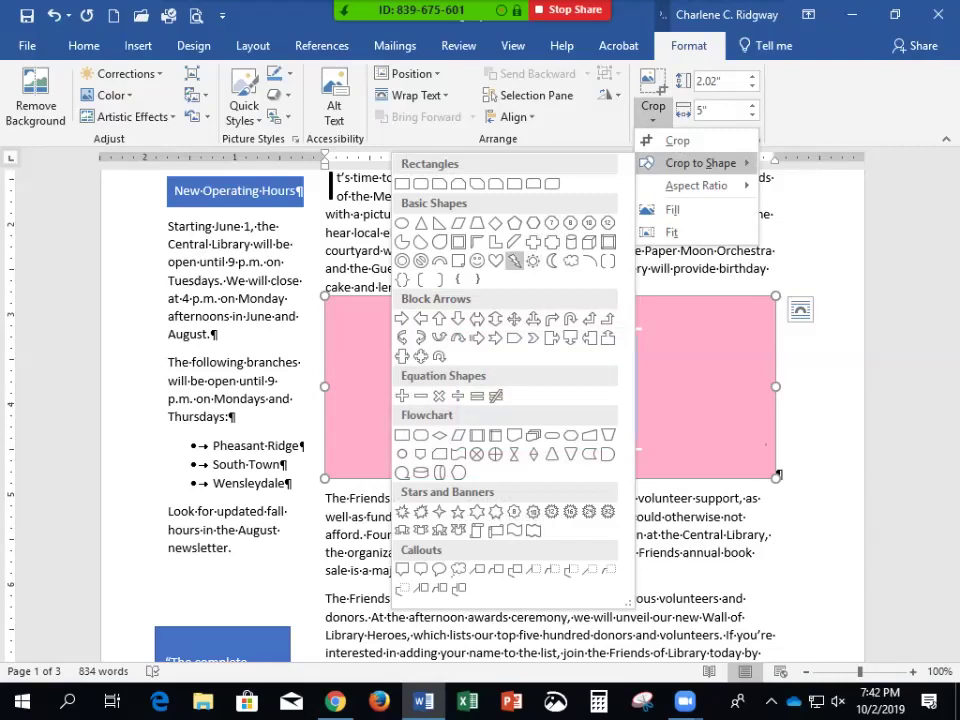
left_click(514, 261)
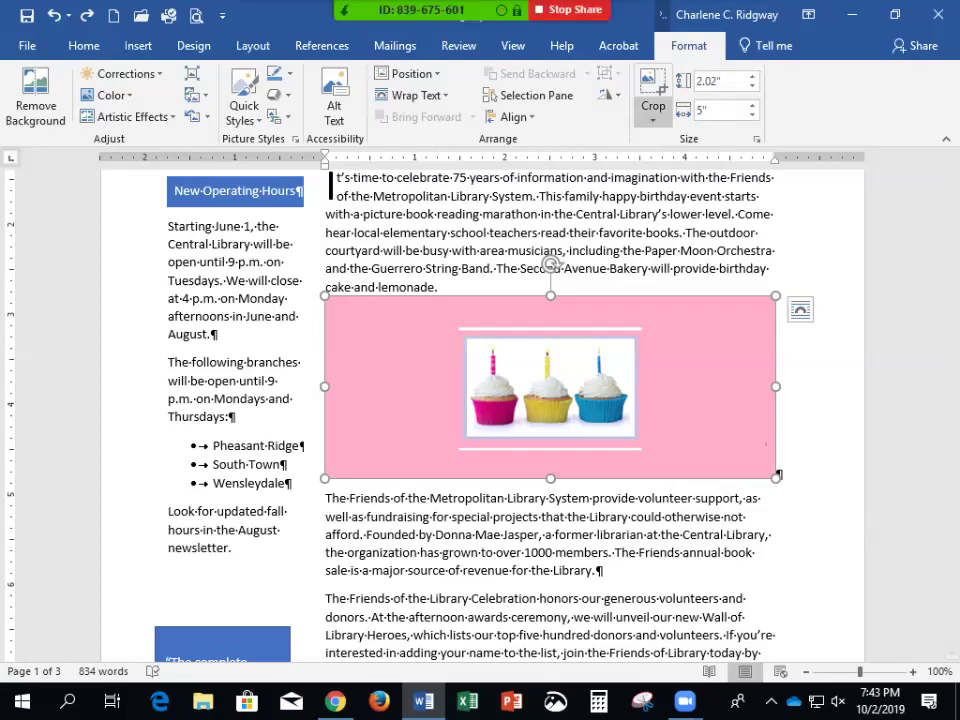
Crop the pink areas off both sides of the cupcakes picture, leaving it about 2.54 inches wide.
left_click(653, 117)
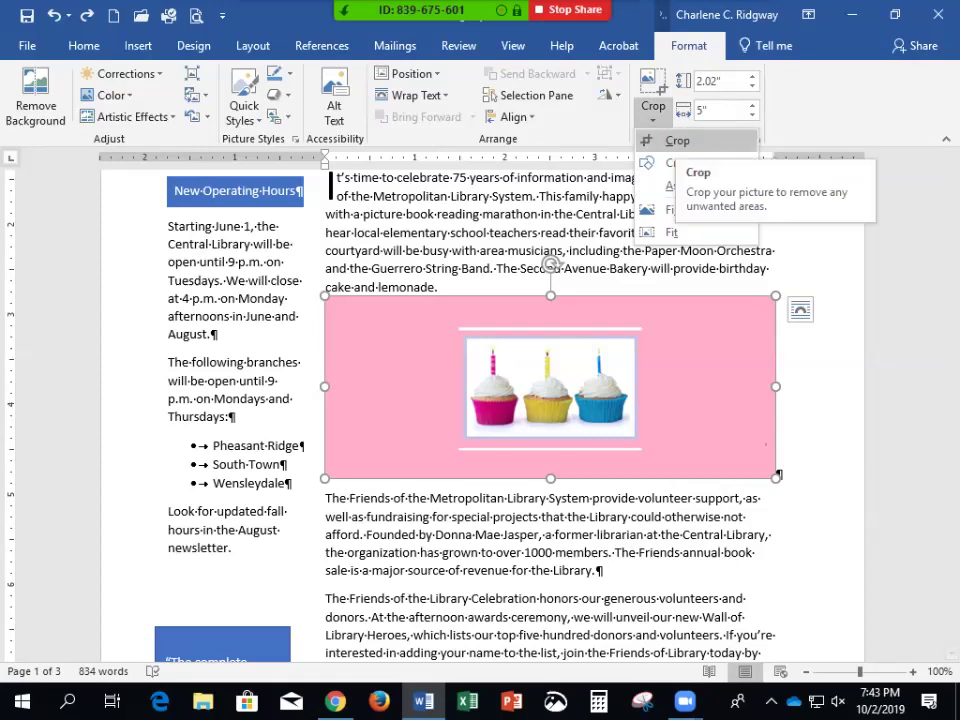
left_click(666, 141)
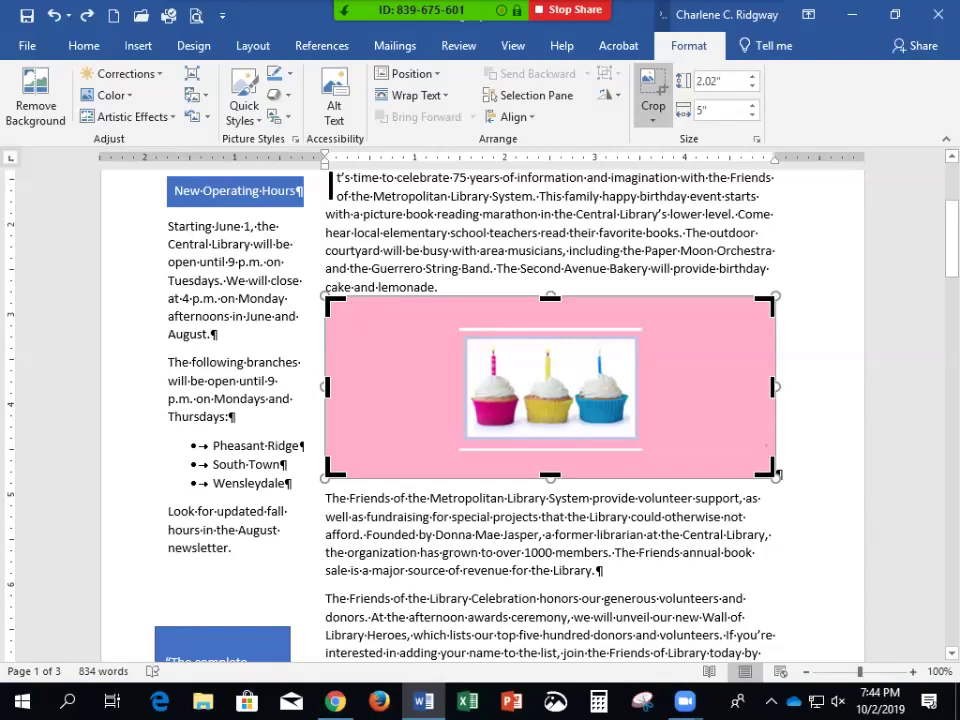
left_click_drag(773, 387, 738, 387)
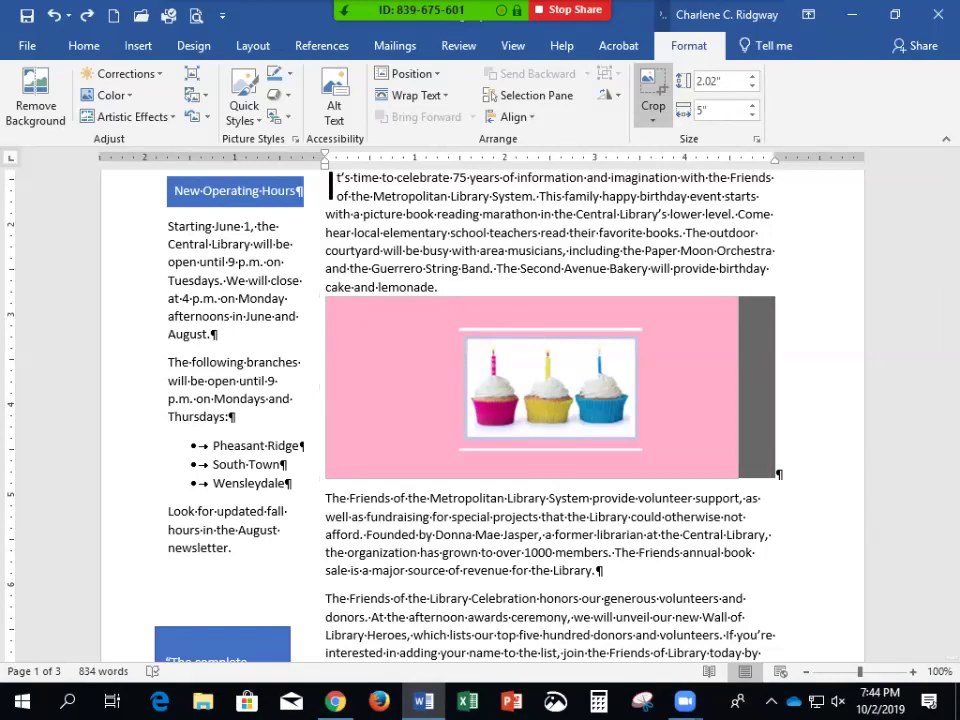
left_click_drag(738, 387, 688, 387)
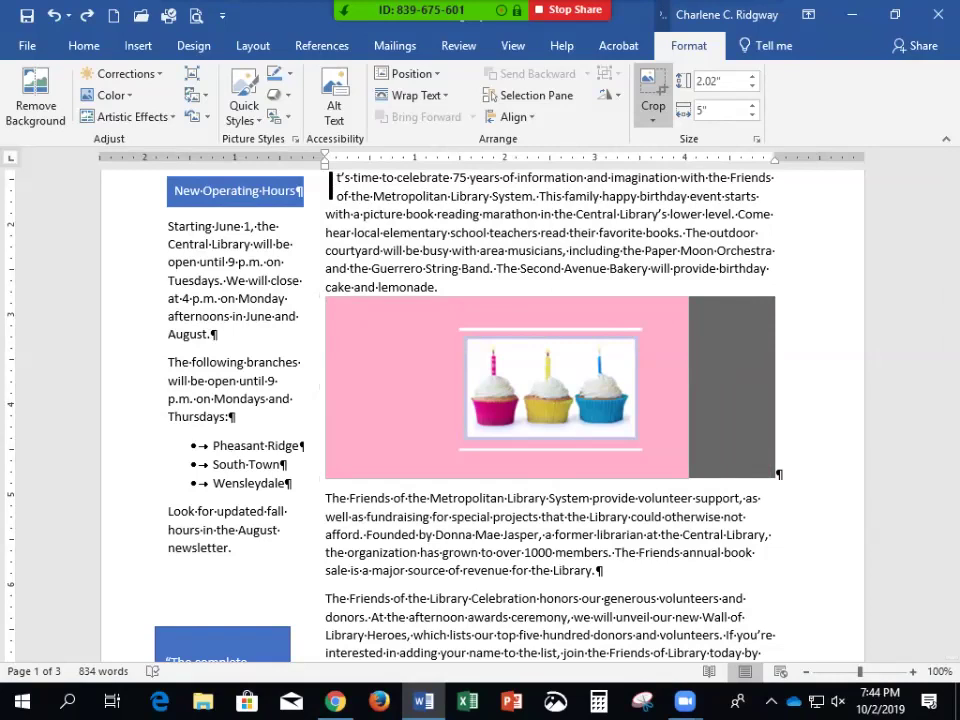
left_click_drag(688, 387, 688, 387)
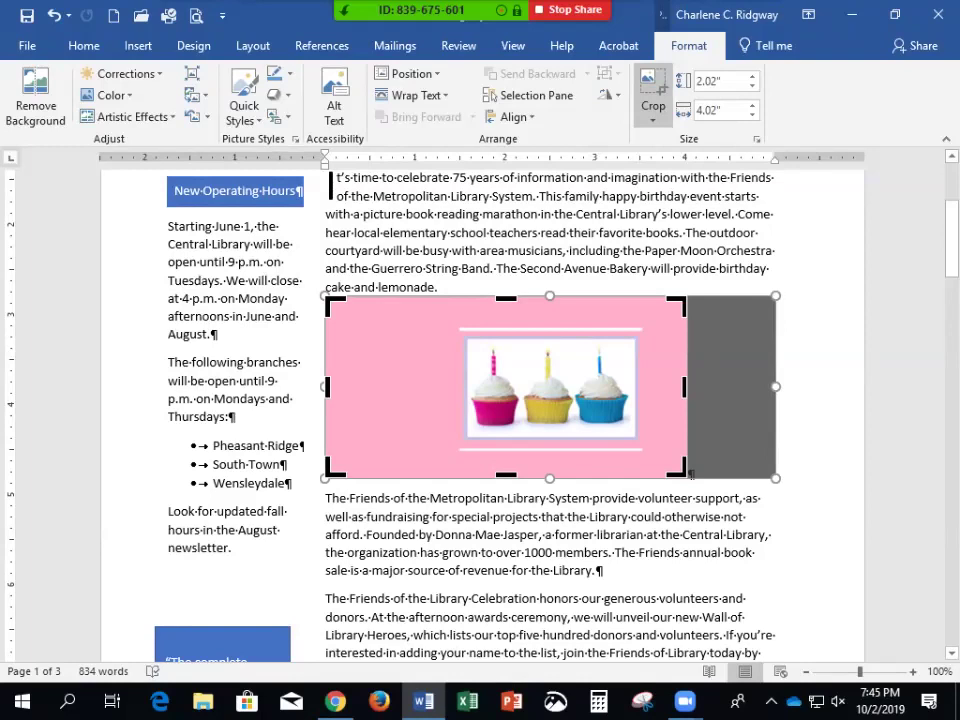
key("Escape")
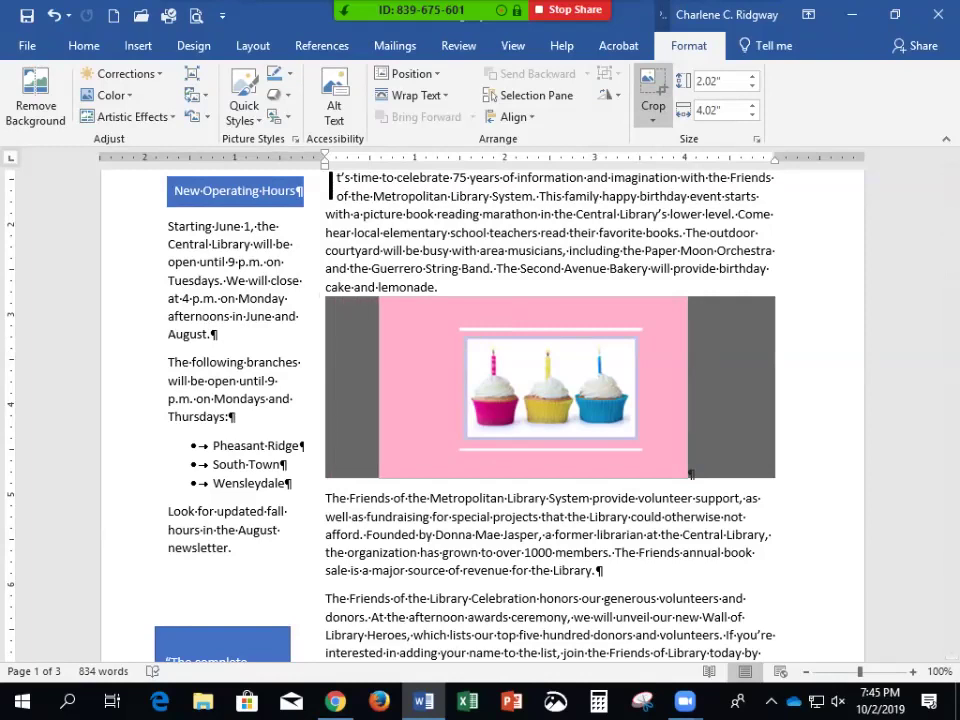
left_click_drag(397, 387, 463, 387)
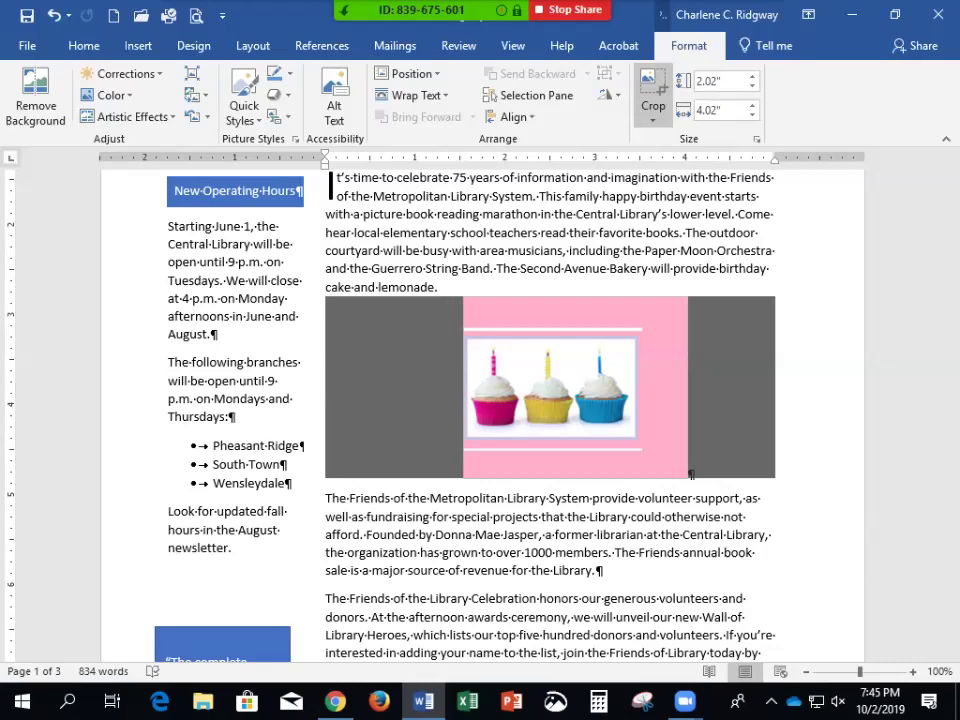
mouse_move(463, 387)
left_mouse_down()
mouse_move(260, 387)
mouse_move(458, 387)
left_mouse_up()
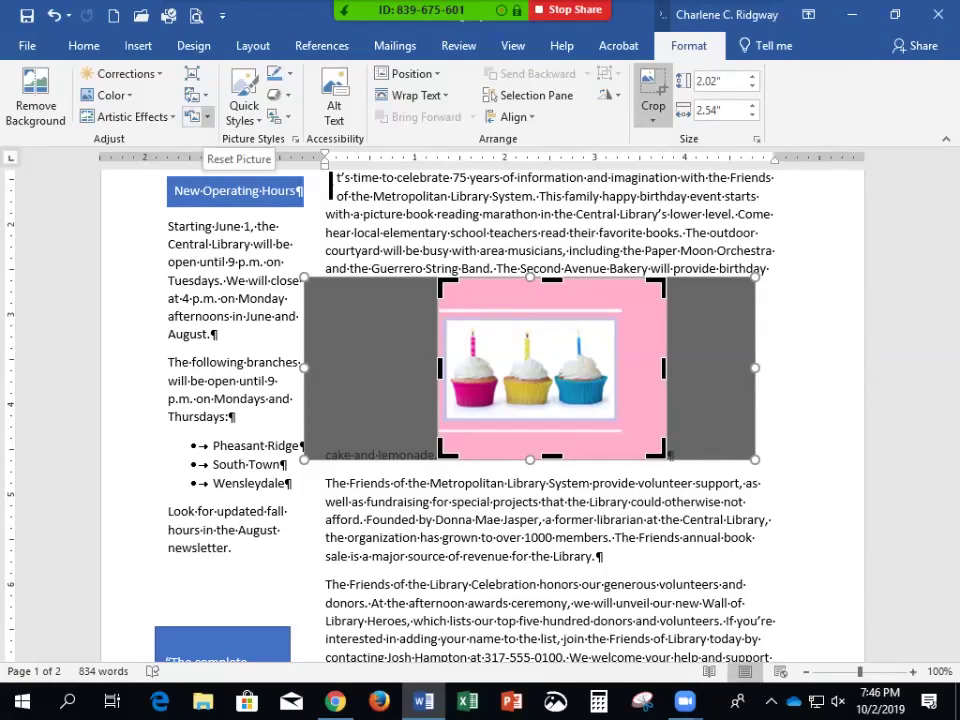
Reset the cupcakes picture and its size, and crop it to a square 1:1 aspect ratio.
left_click(206, 117)
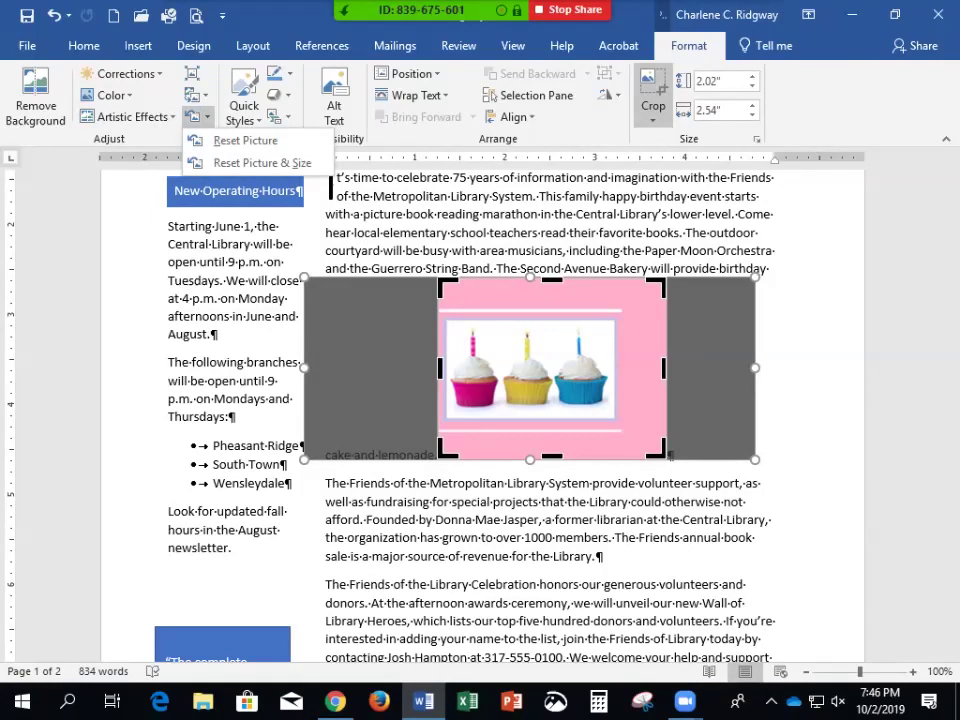
left_click(262, 162)
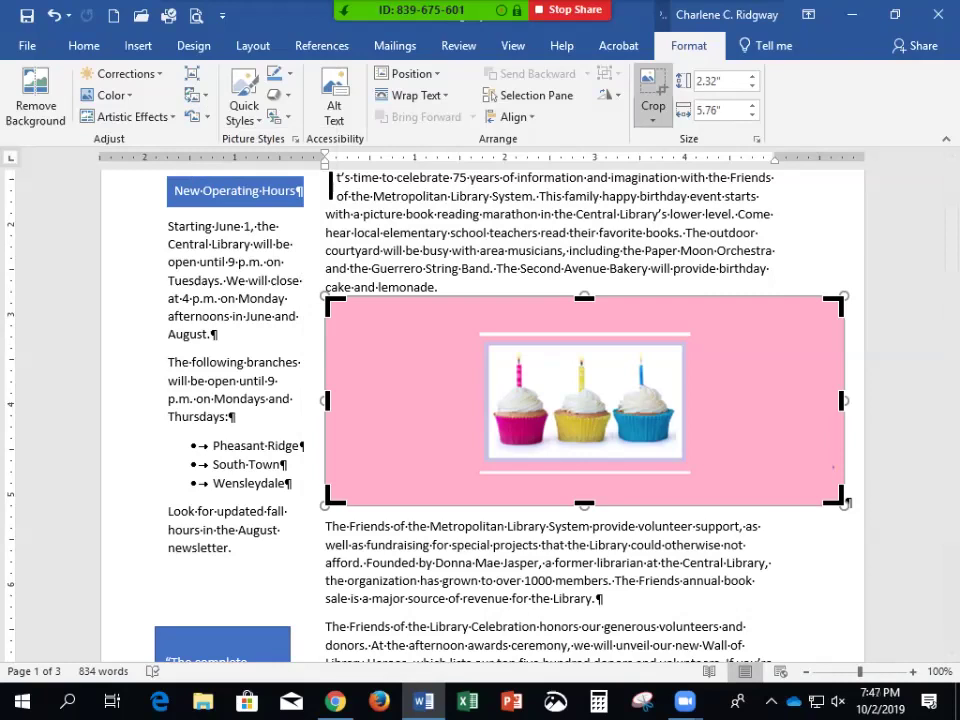
left_click(653, 112)
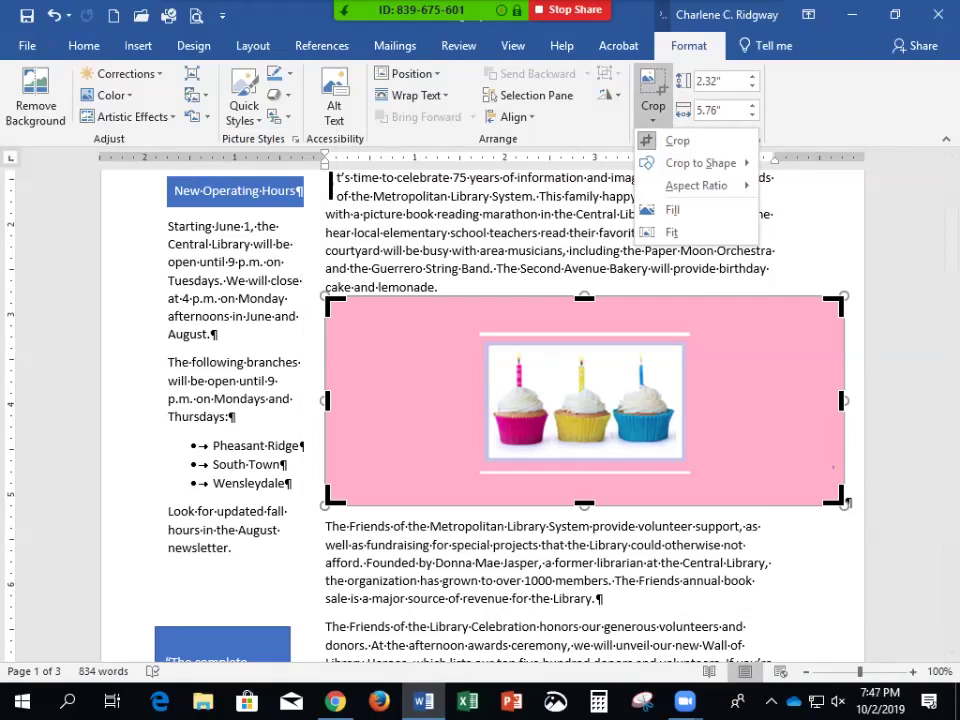
mouse_move(697, 185)
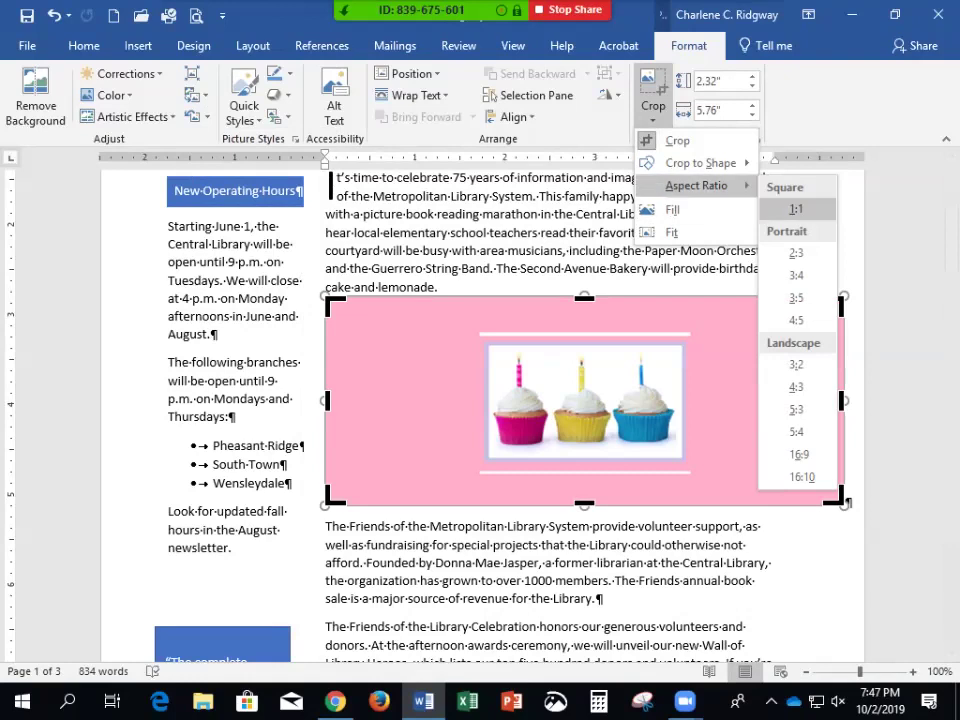
left_click(795, 209)
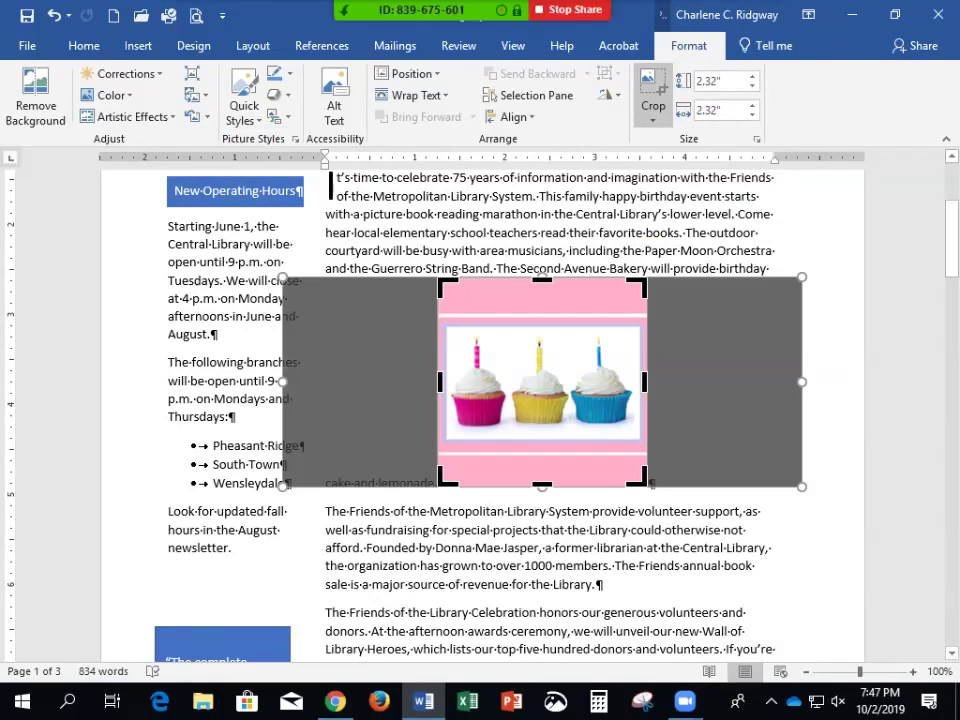
left_click(627, 530)
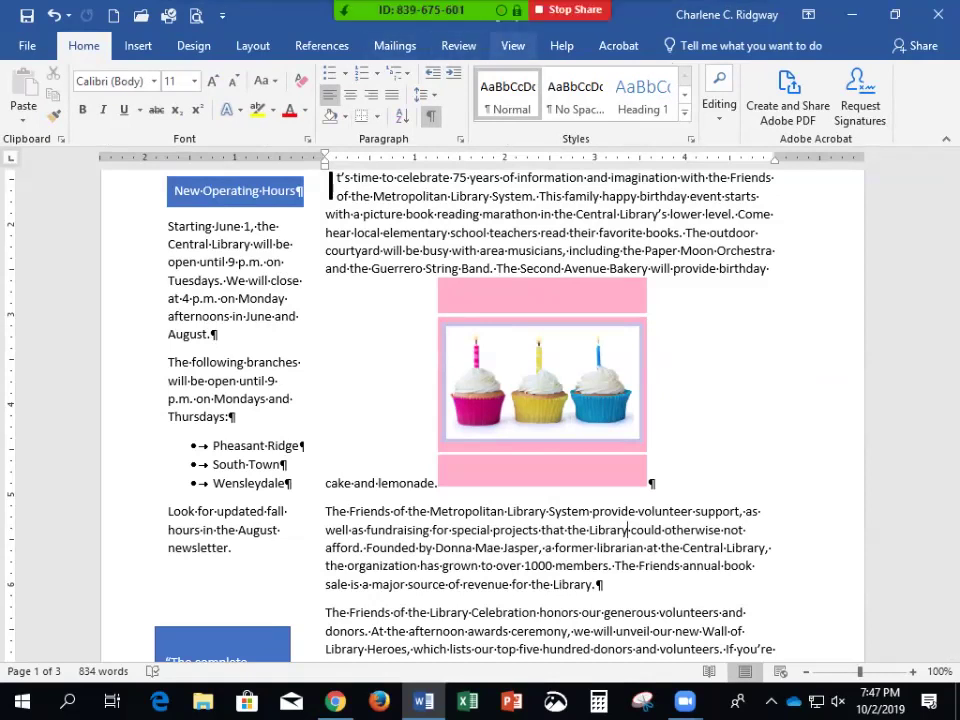
Zoom the document out to show one whole page of the newsletter.
left_click(512, 45)
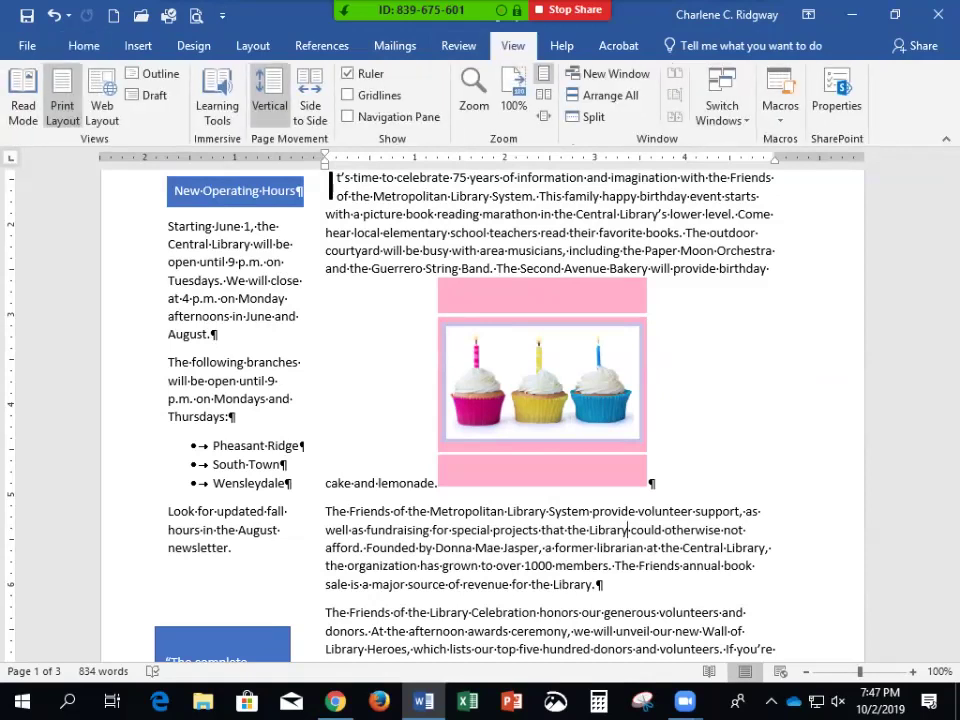
left_click(543, 74)
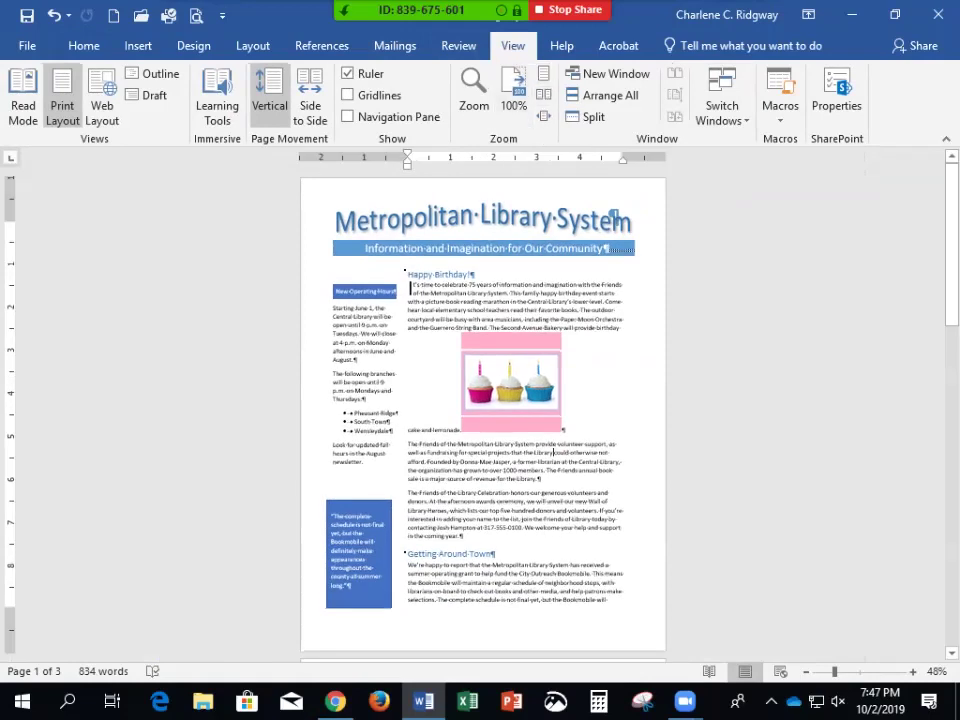
Position the cupcakes picture in the middle right of the page with square text wrapping.
left_click(510, 385)
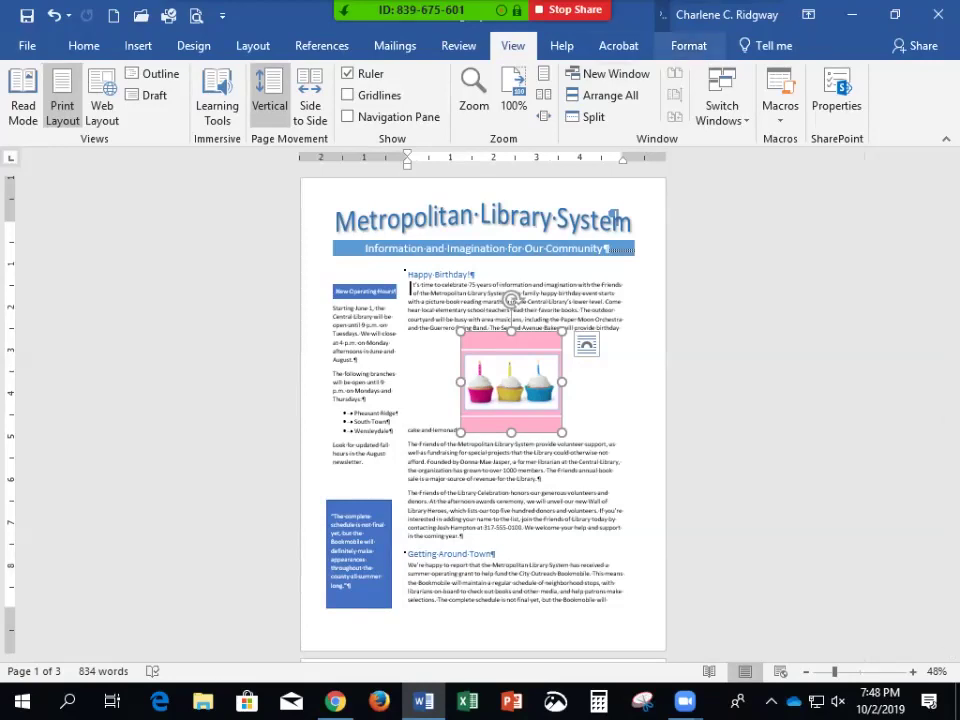
left_click(688, 45)
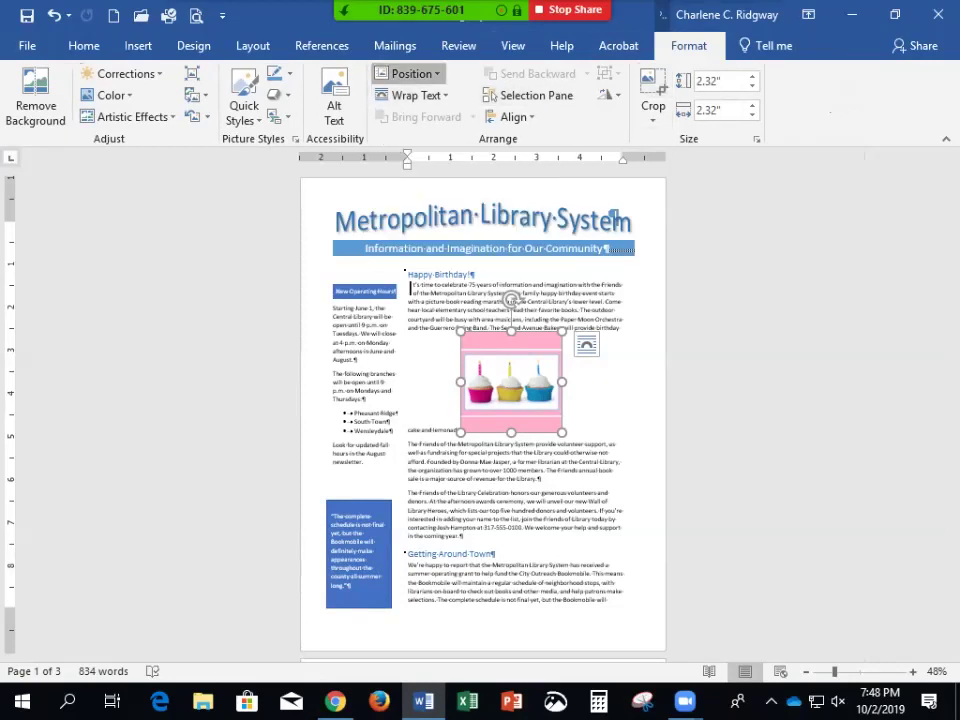
left_click(410, 73)
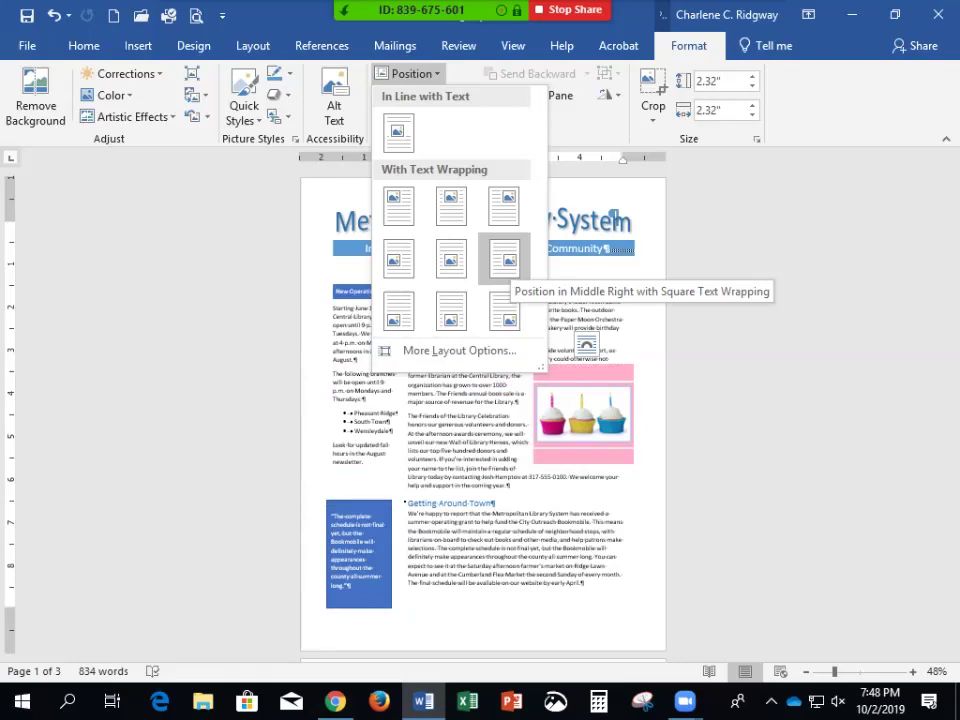
left_click(504, 258)
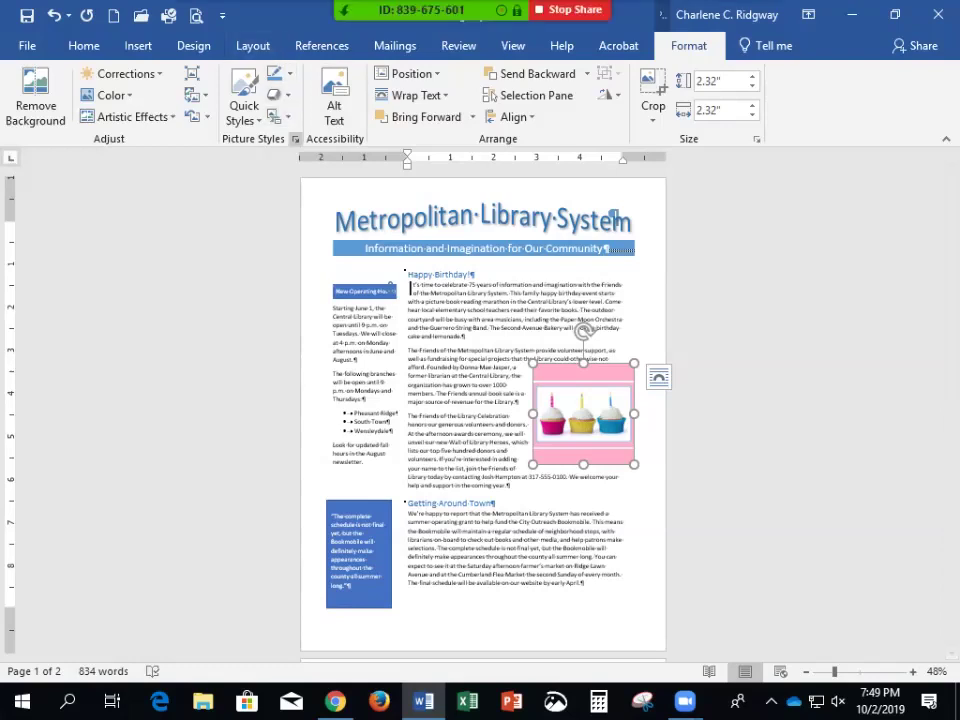
Apply the Simple Frame, White picture style to the cupcakes picture.
left_click(296, 139)
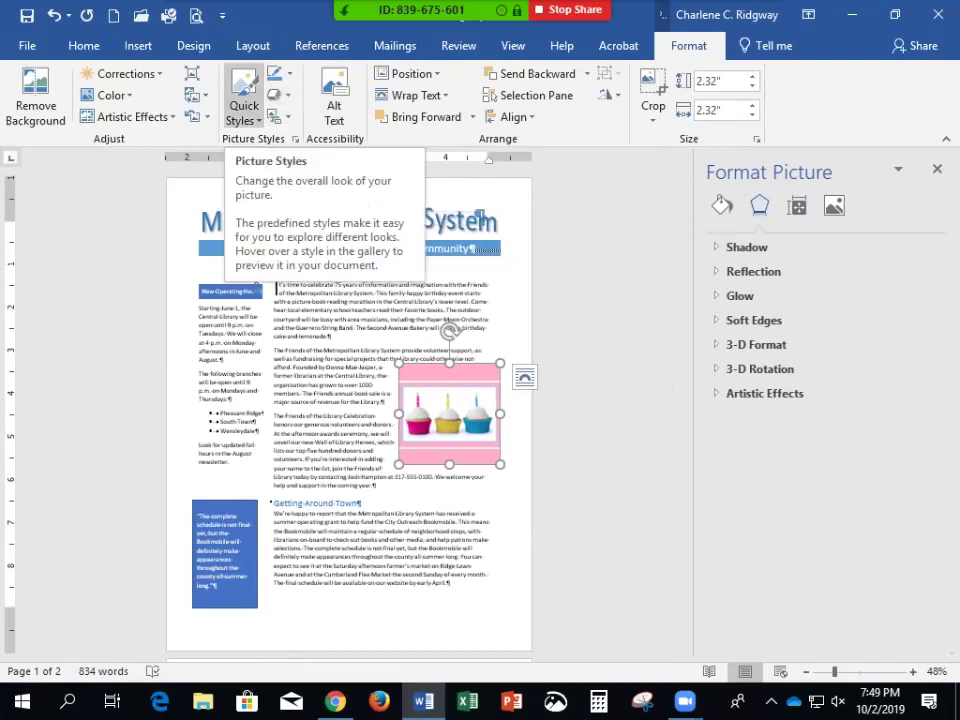
left_click(244, 102)
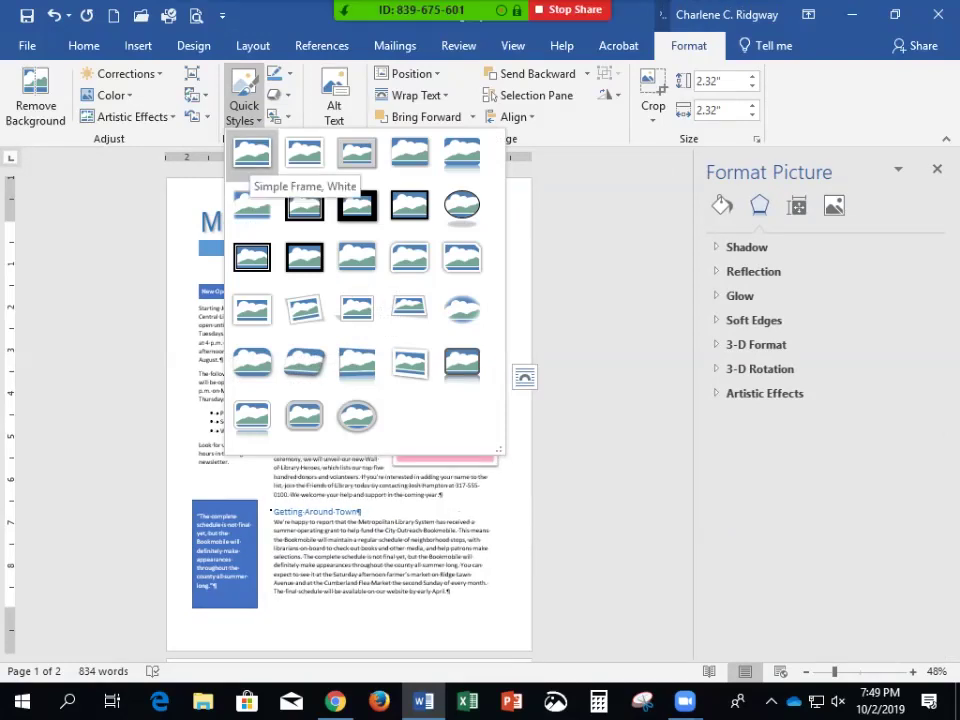
key("Escape")
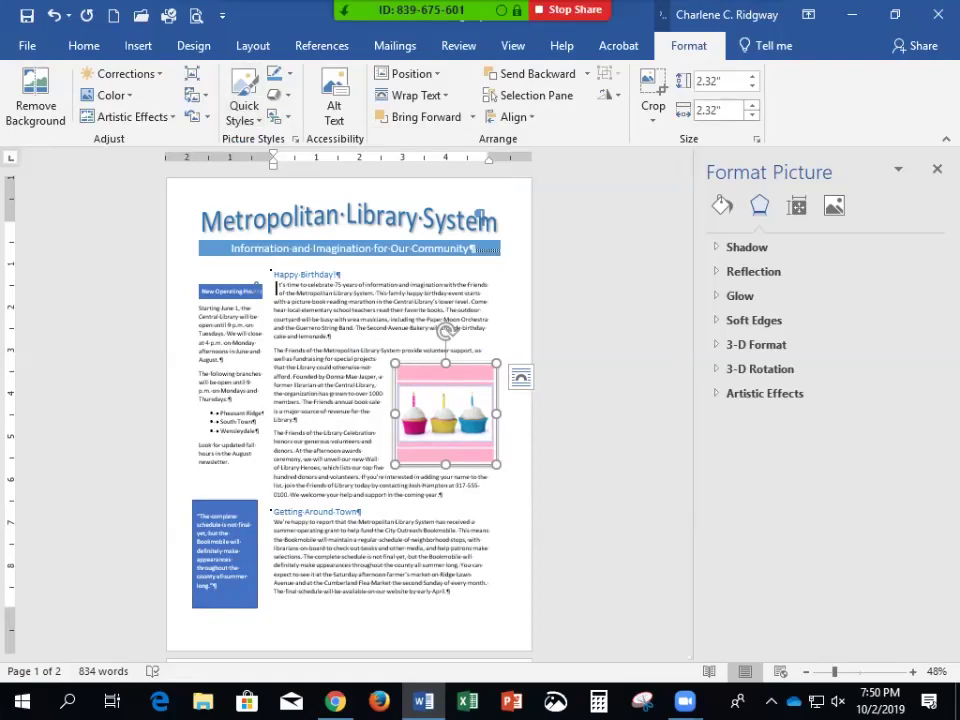
Set the cupcakes picture's height to 1.3" with its proportions kept, deselect it and close the formatting pane.
left_click(711, 81)
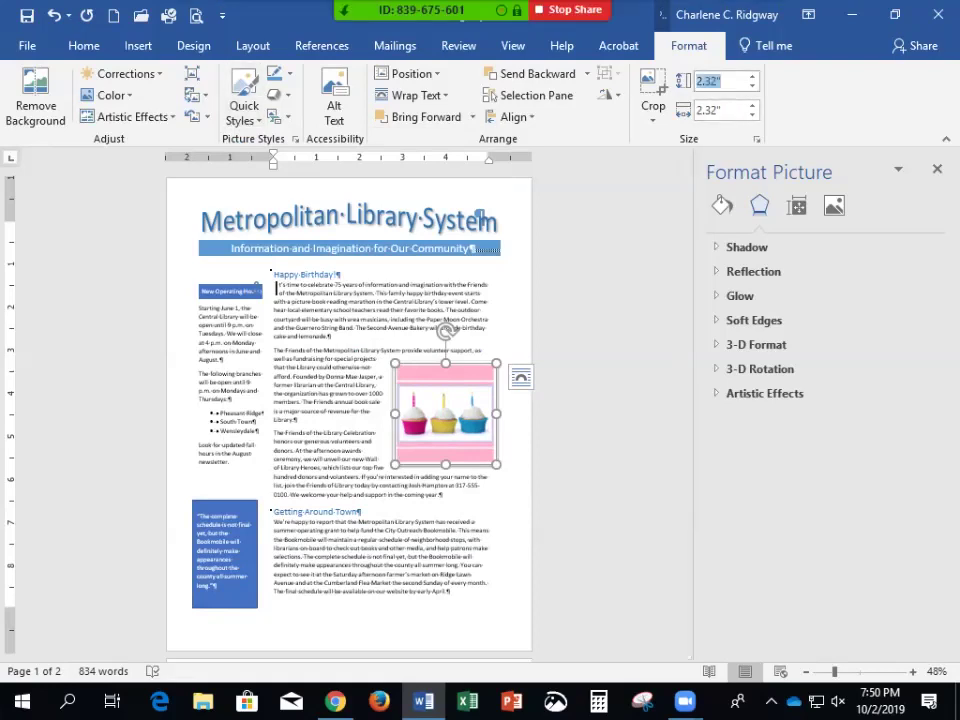
type("1.3")
key("Return")
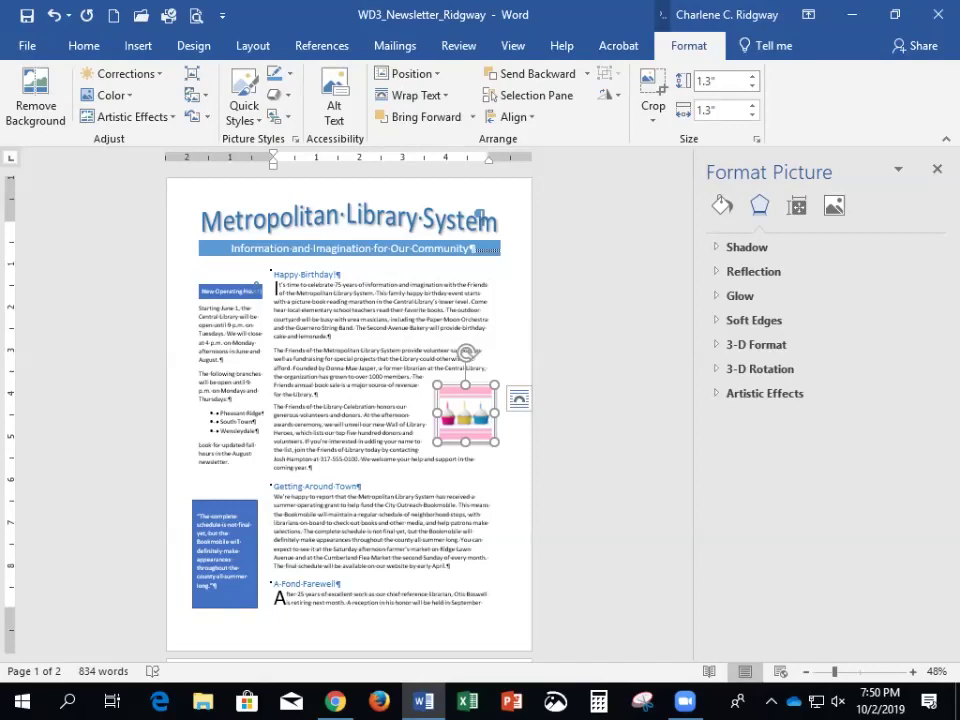
left_click(446, 514)
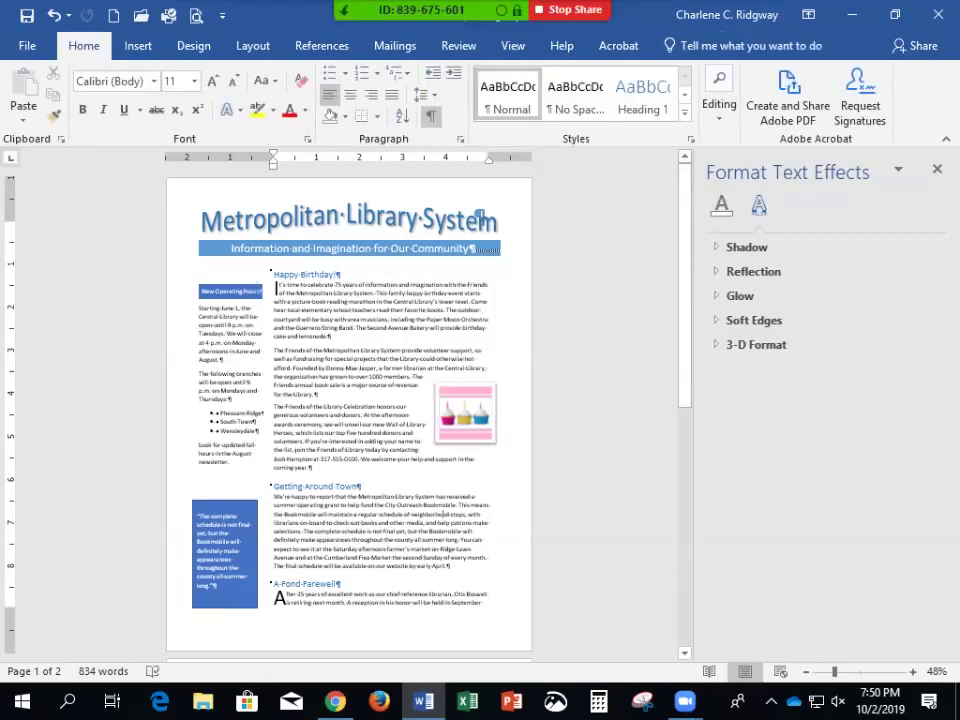
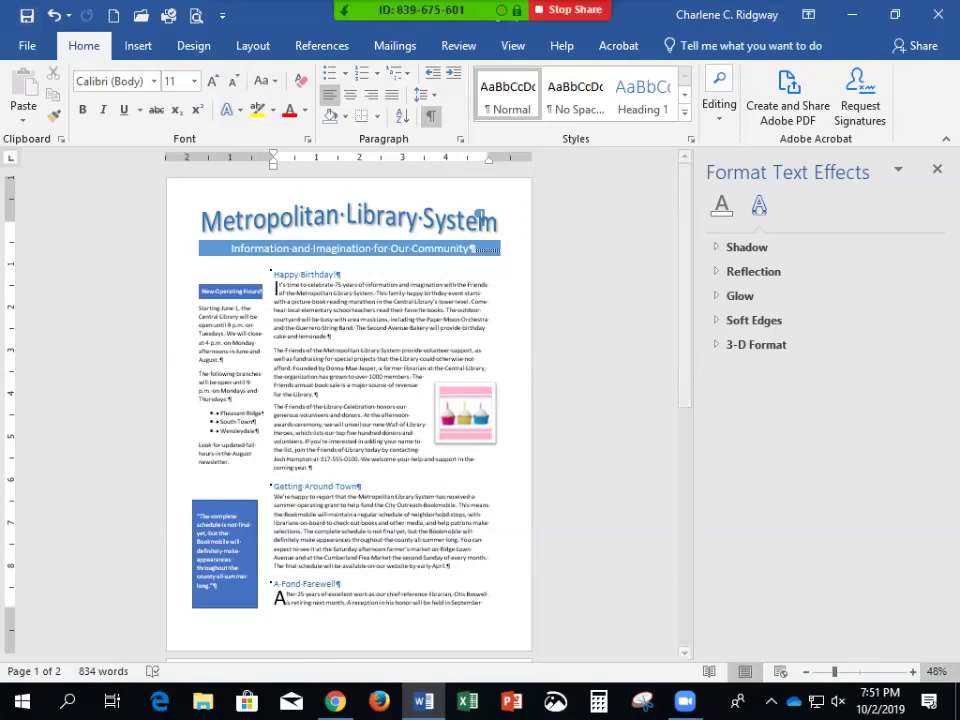
left_click(937, 168)
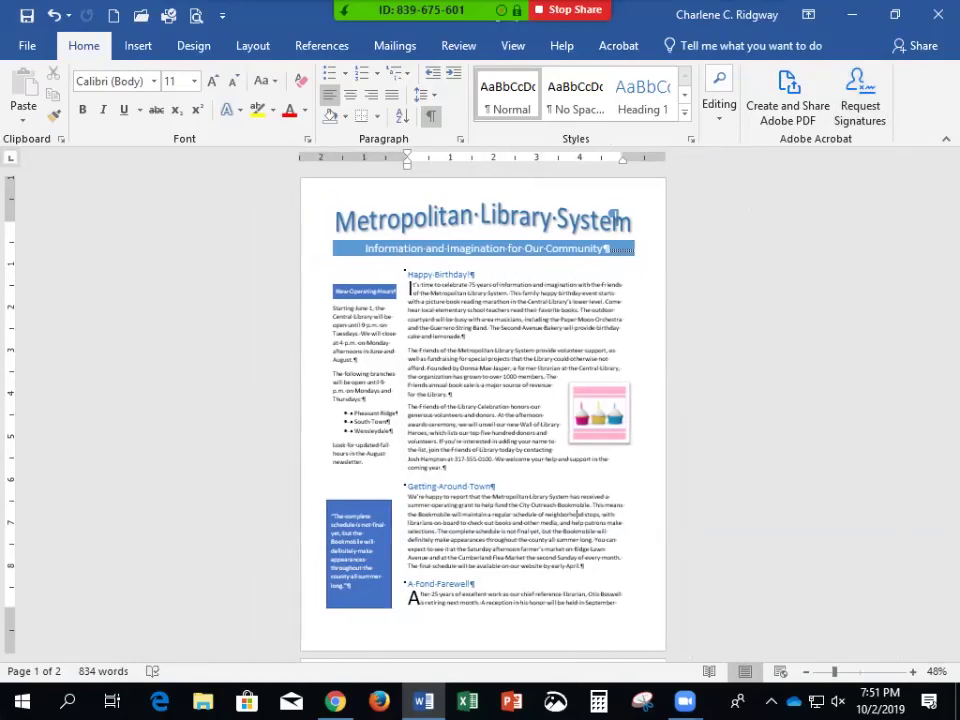
Place the insertion point at the end of the Getting Around Town paragraph and display both newsletter pages together.
left_click(912, 671)
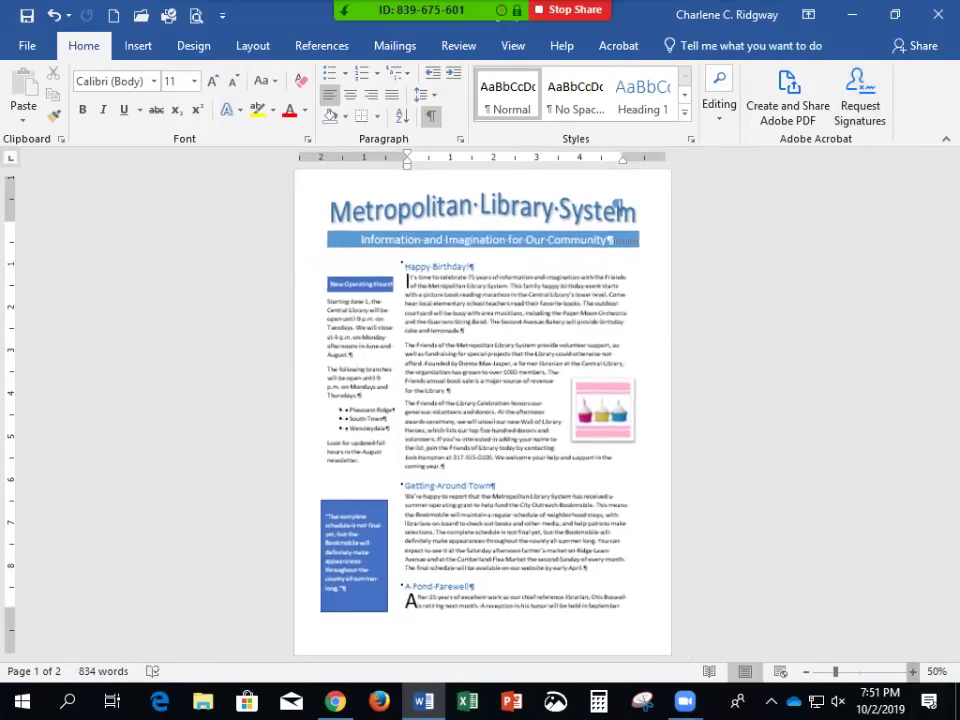
left_click(912, 671)
left_click(912, 671)
left_click(912, 671)
left_click(912, 671)
left_click(912, 671)
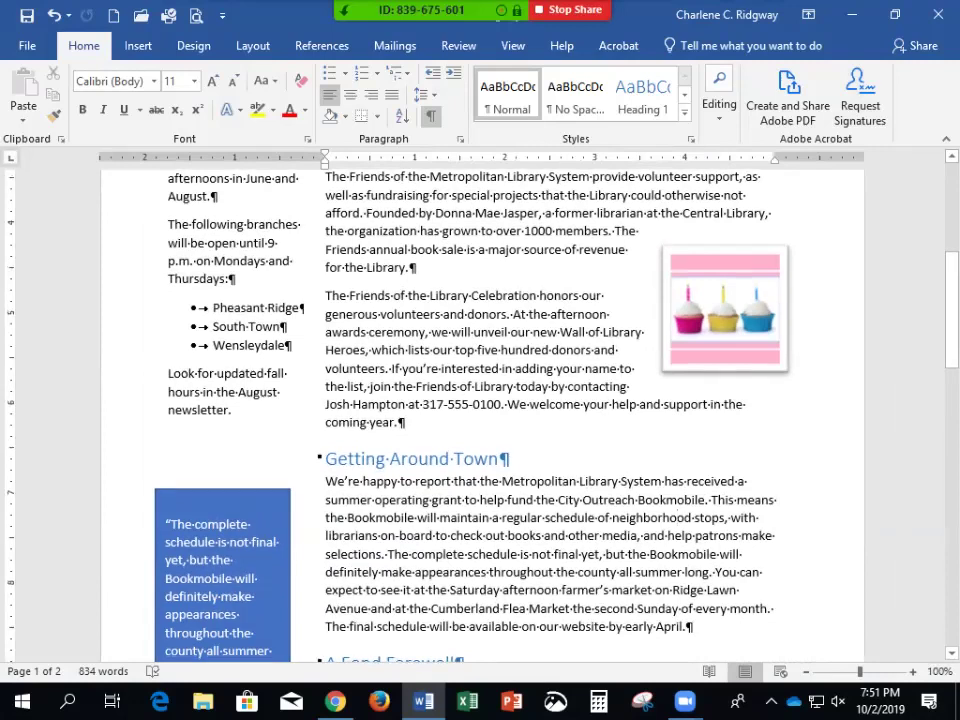
scroll(677, 384, "down", 3)
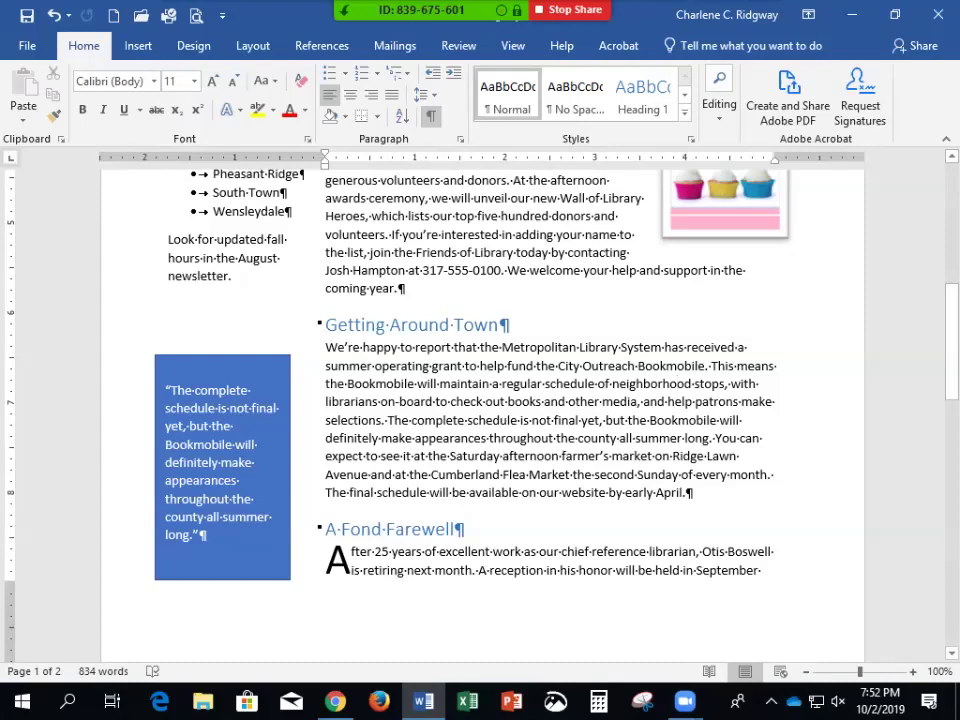
left_click(686, 493)
left_click(513, 46)
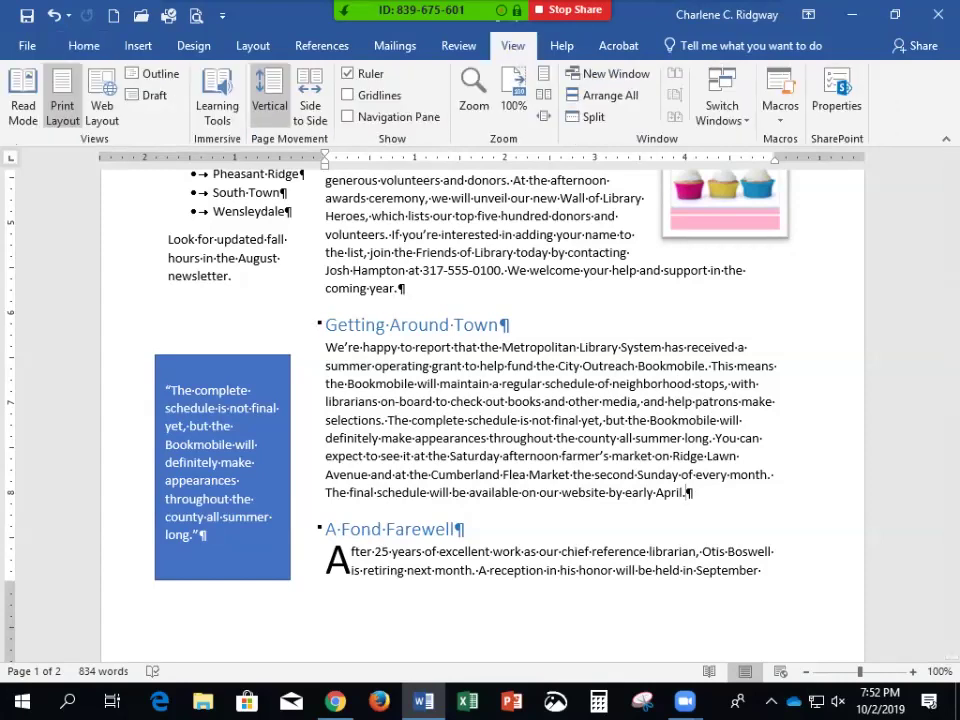
left_click(543, 94)
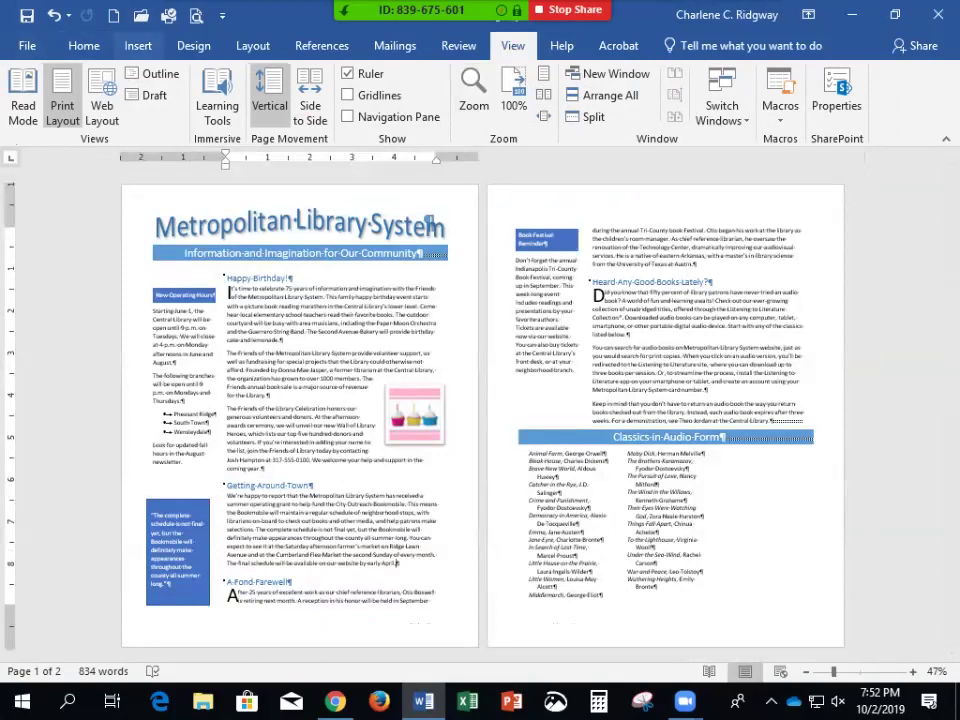
Insert the picture file Support_WD_4_Bookmobile from the Module folder at the insertion point.
left_click(138, 46)
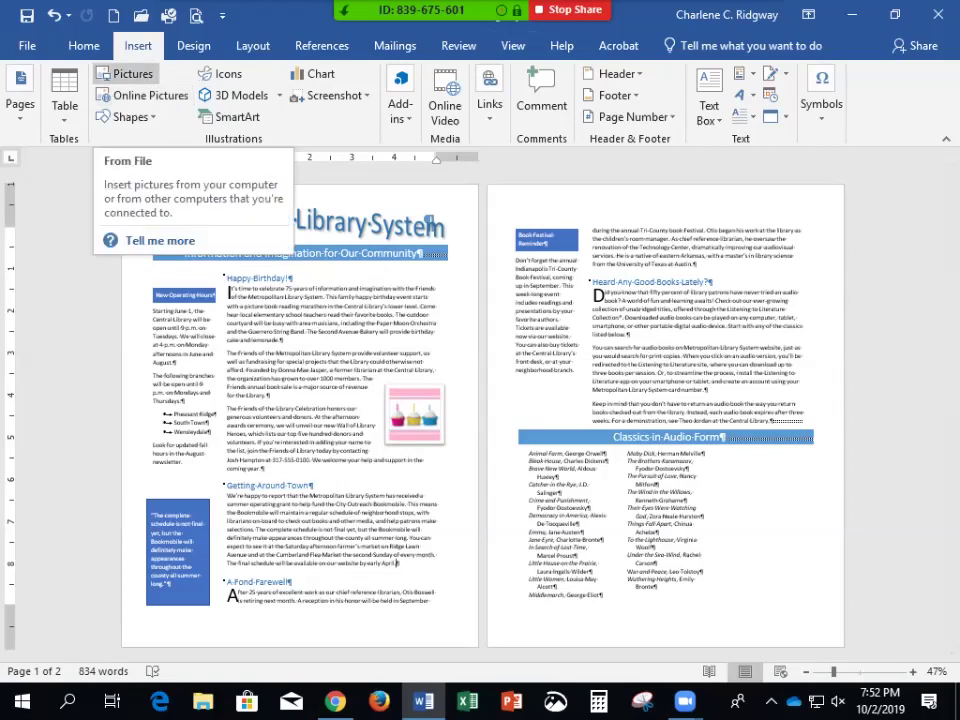
left_click(125, 74)
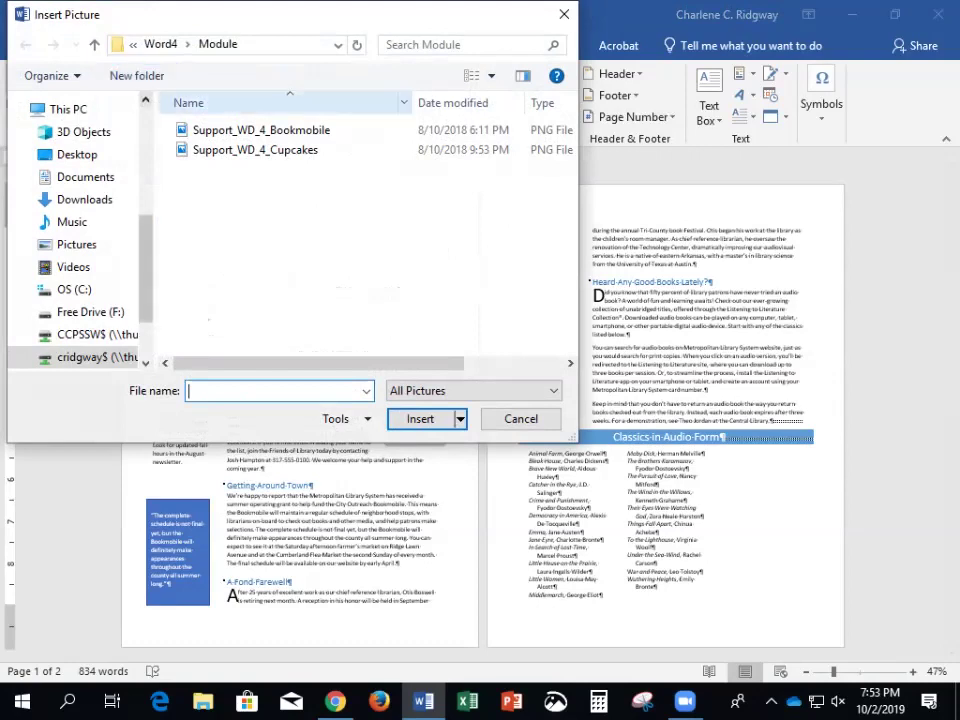
left_click(258, 130)
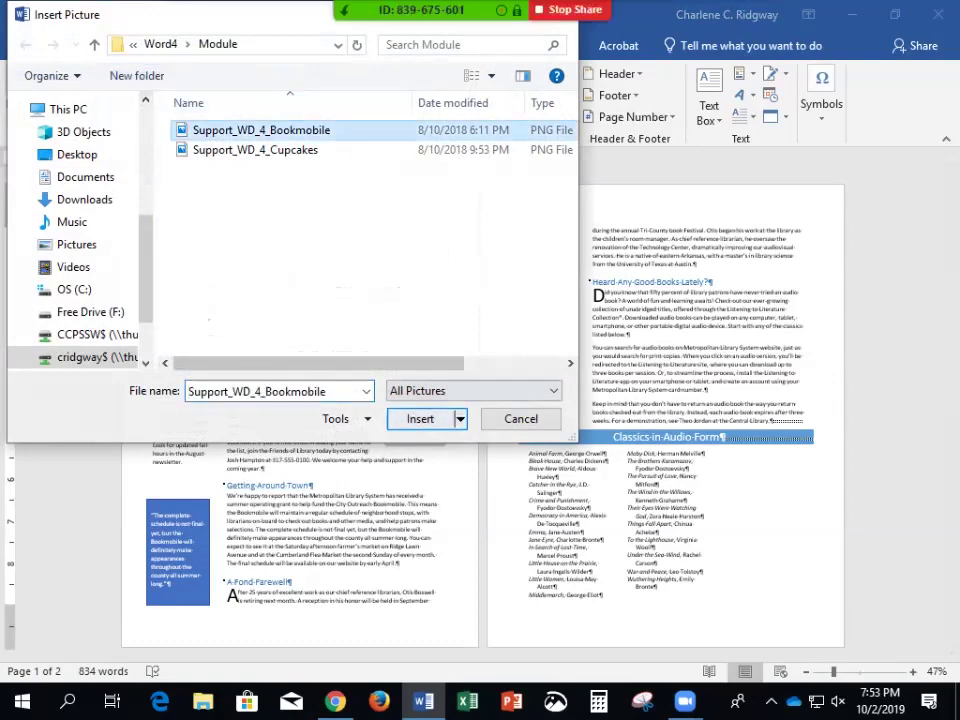
left_click(420, 419)
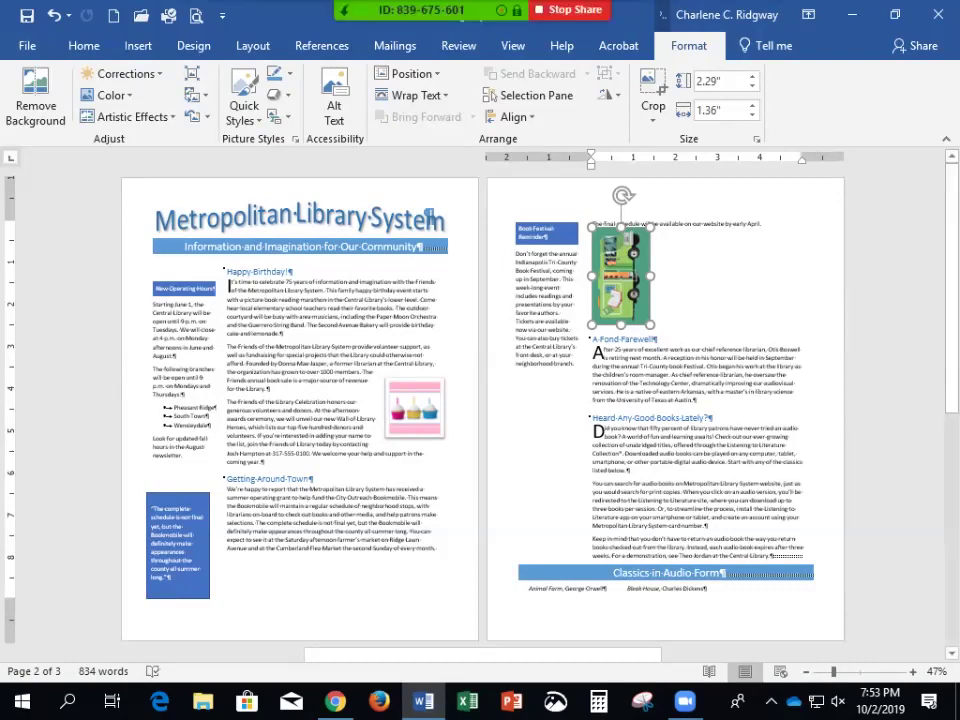
Give the bookmobile picture the alt text "Bookmobile".
left_click(334, 105)
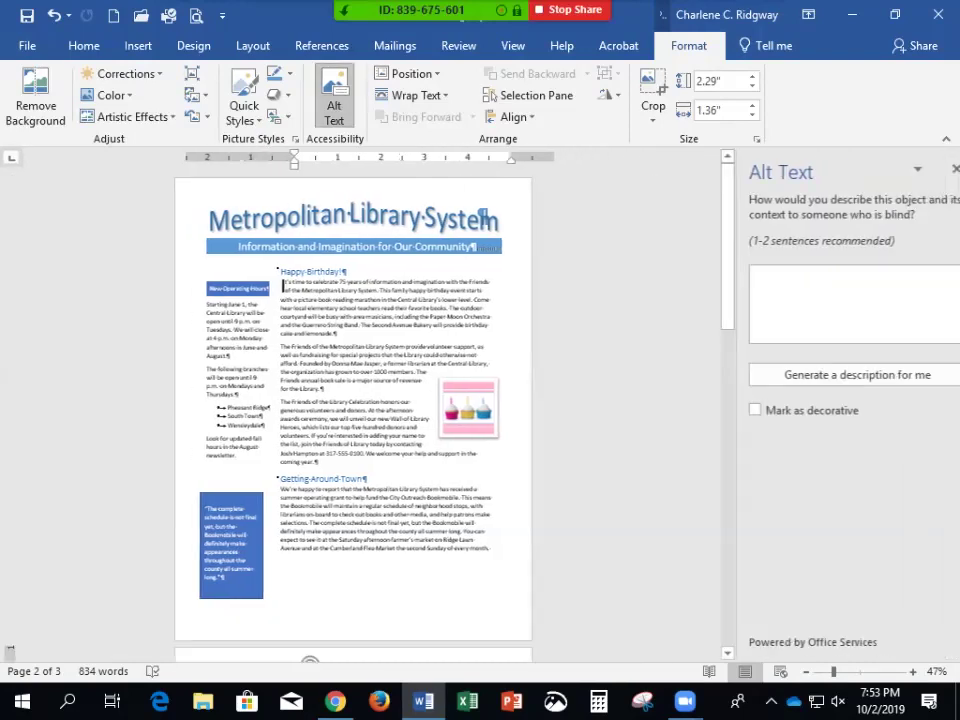
left_click(790, 292)
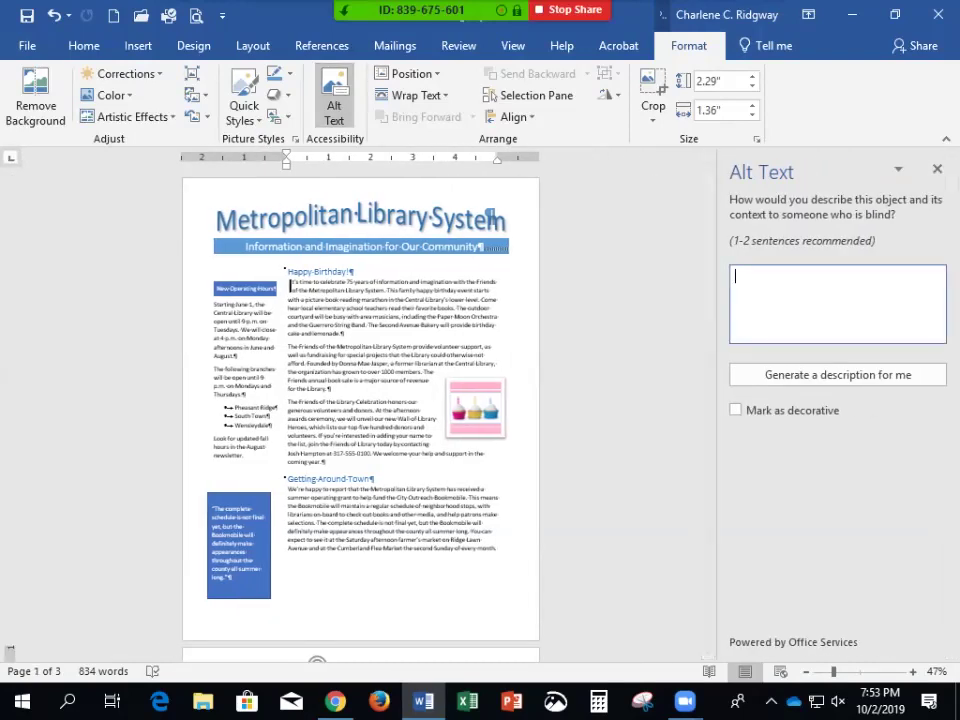
type("Bookmobile")
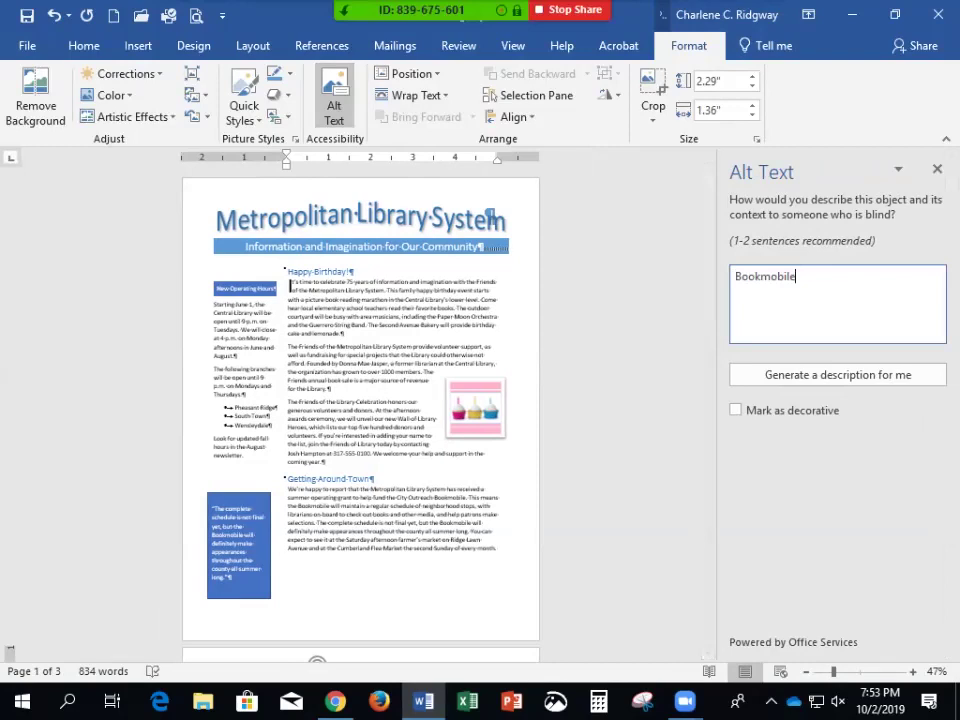
left_click(937, 169)
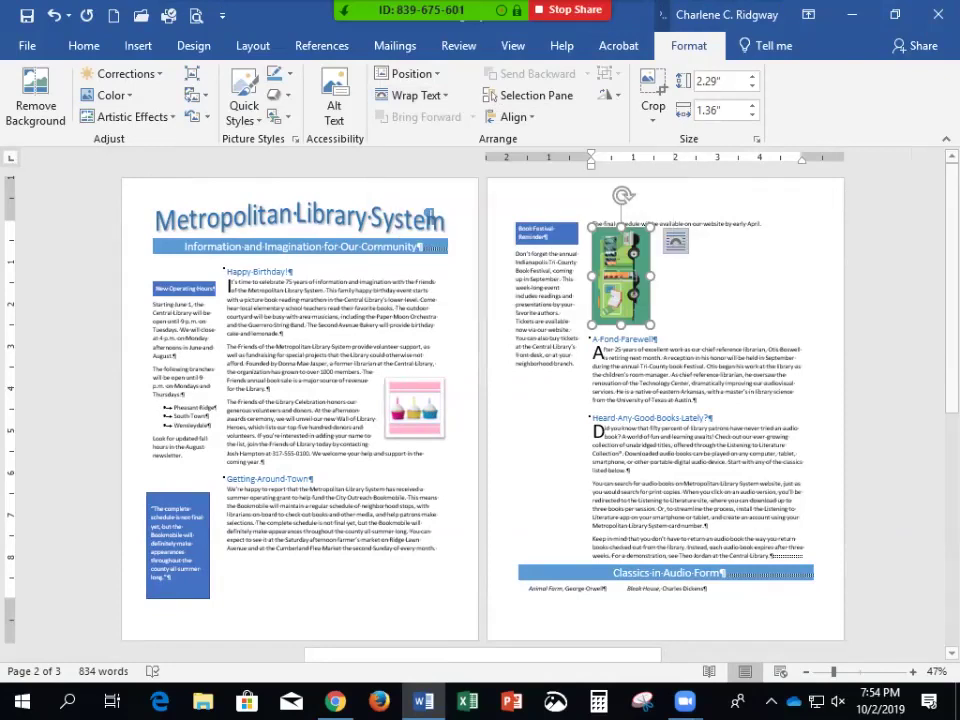
Set the bookmobile picture's text wrapping to Tight and move it to the left side of the Getting Around Town paragraph.
left_click(412, 95)
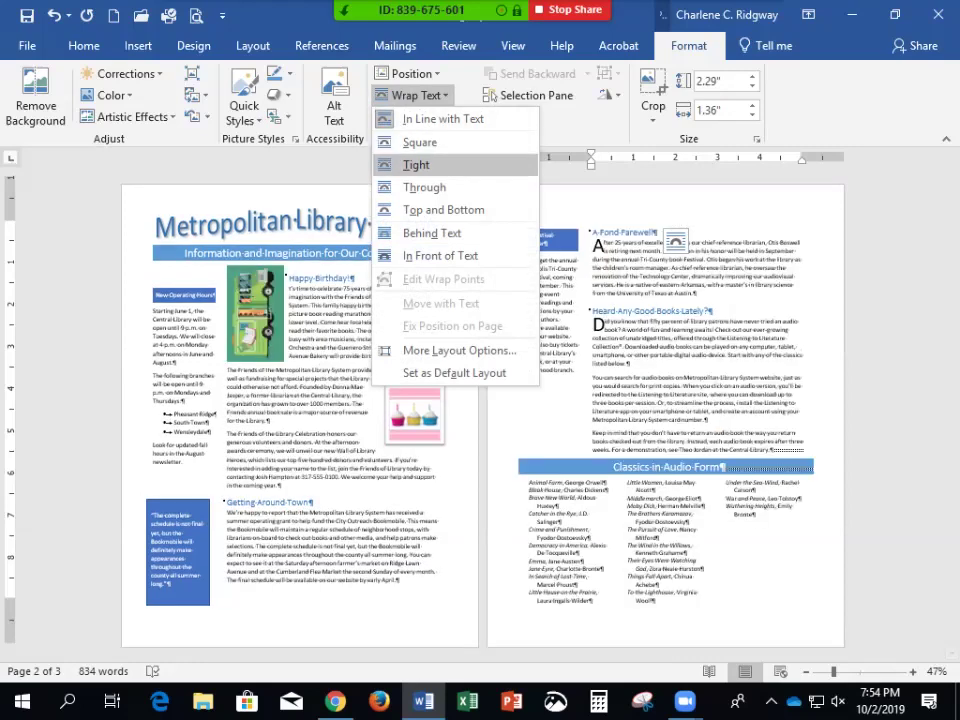
left_click(415, 165)
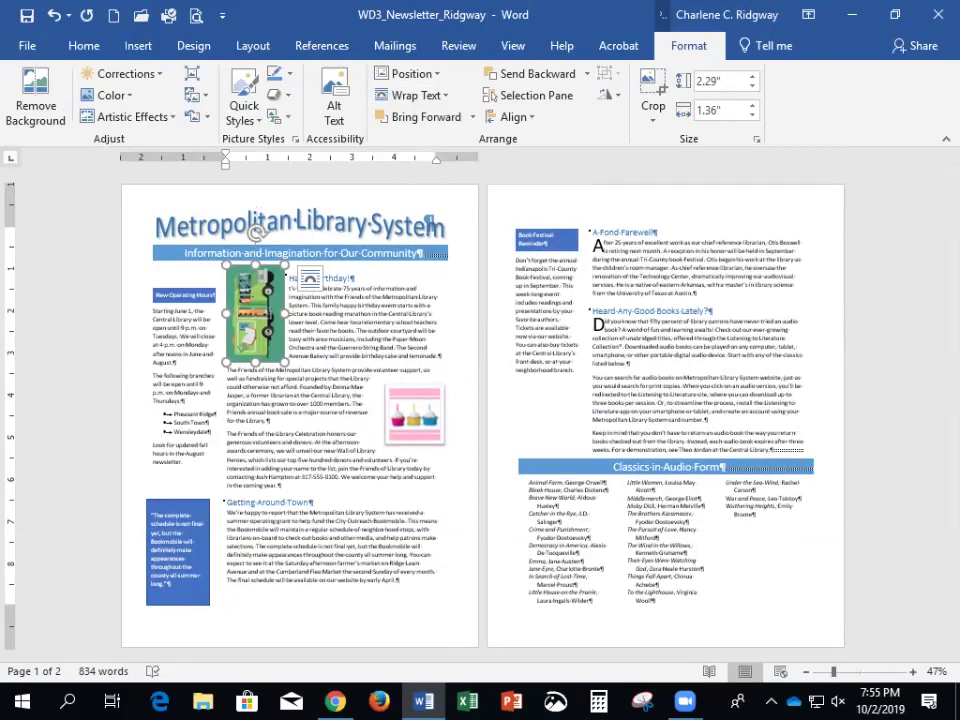
left_click_drag(255, 235, 255, 465)
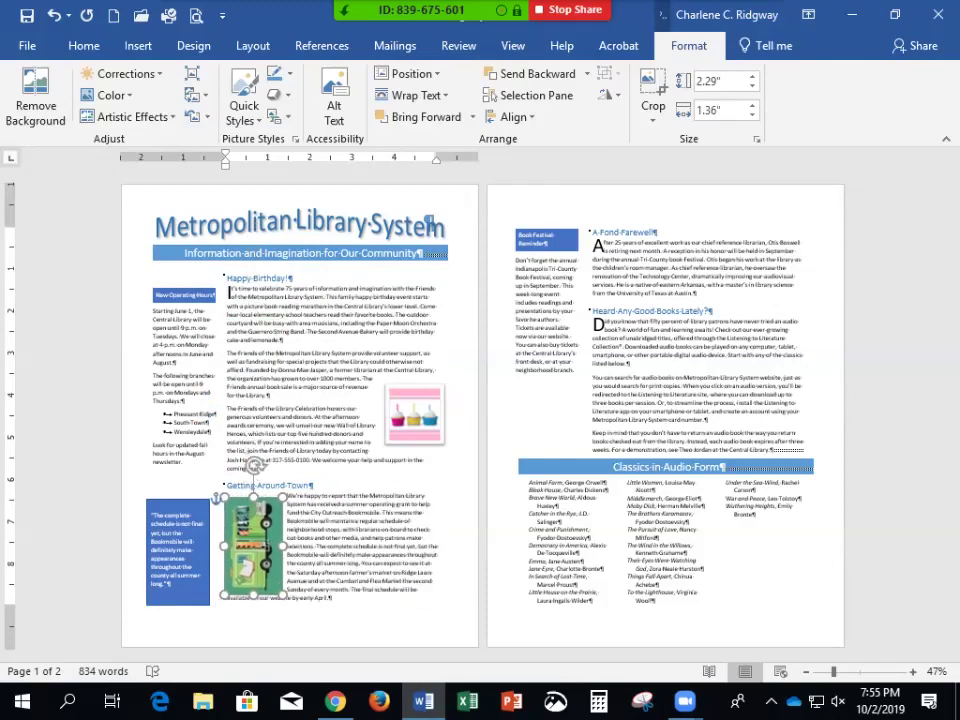
left_click_drag(255, 466, 255, 466)
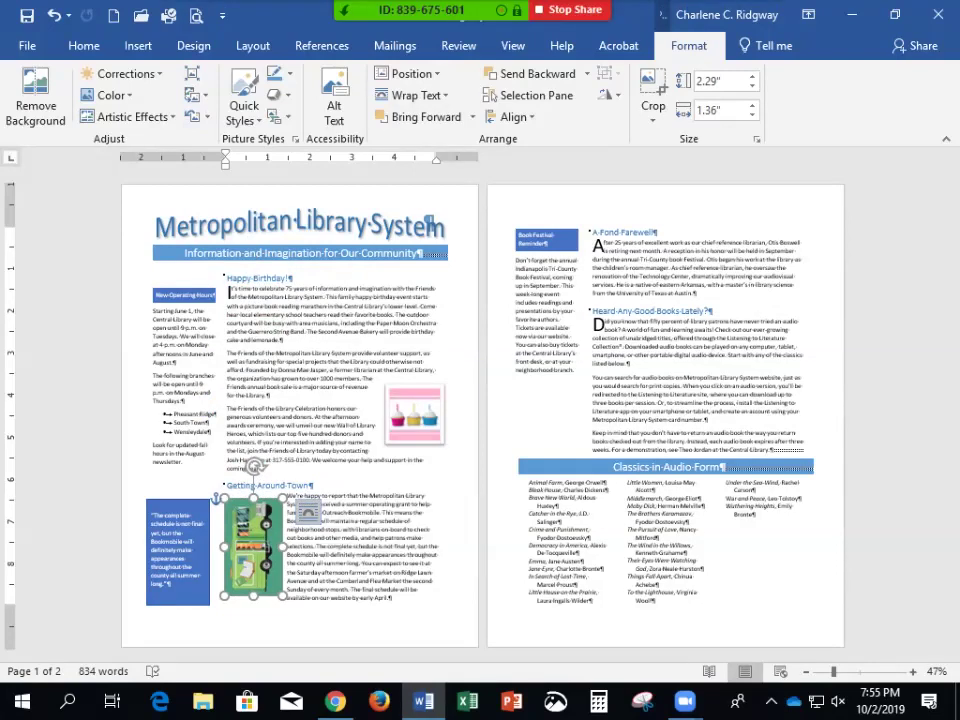
Fix the bookmobile picture's position on the page in its layout options.
left_click(308, 512)
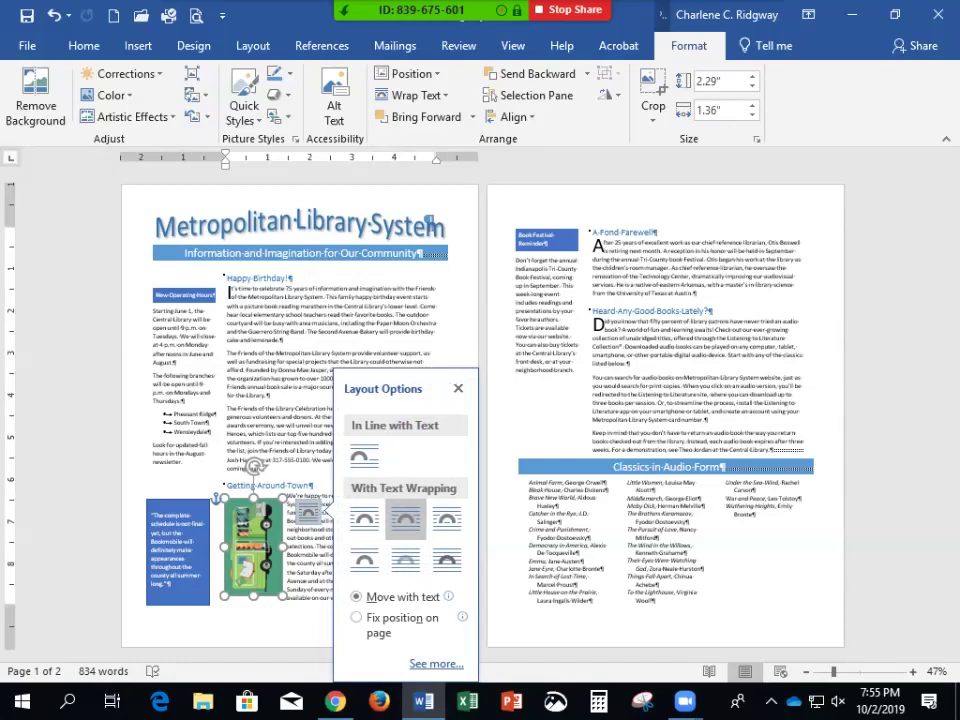
mouse_move(462, 617)
left_click(400, 618)
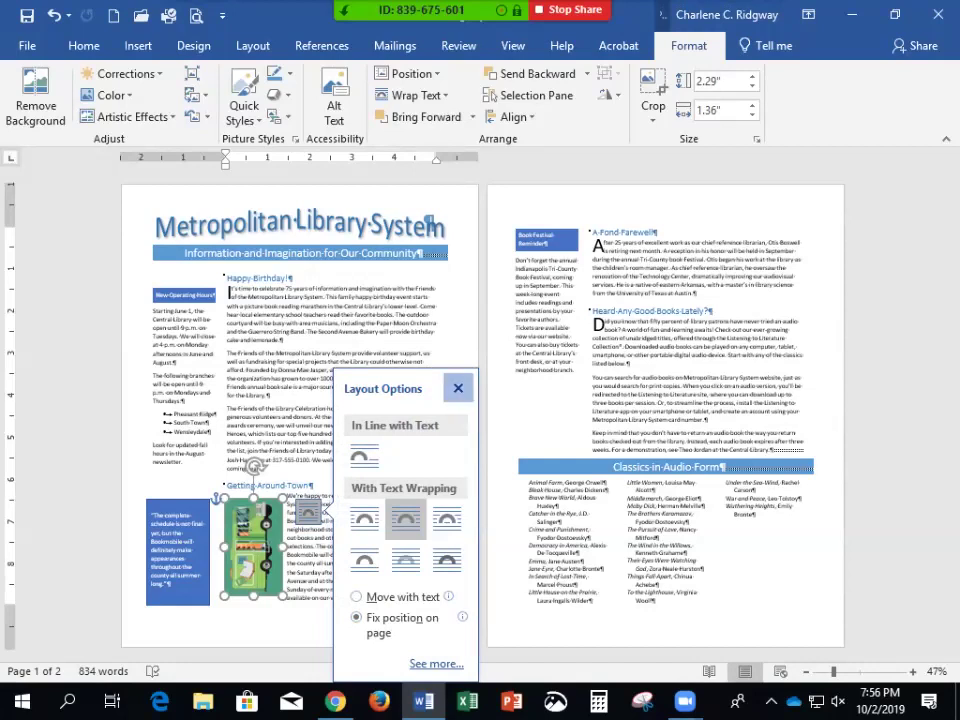
left_click(458, 388)
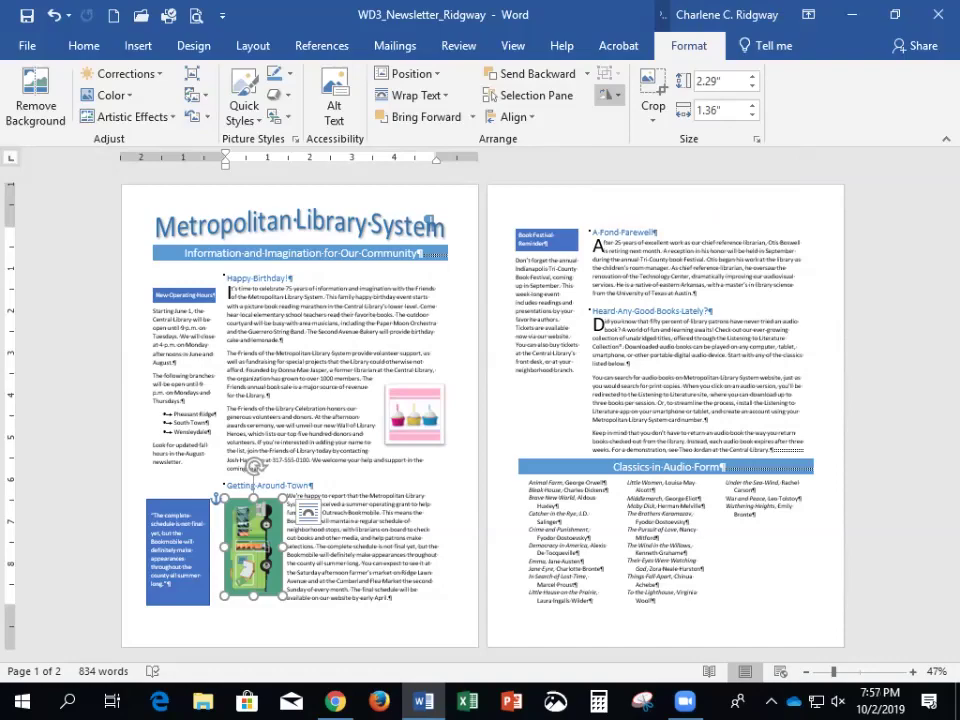
Examine the bookmobile picture and the text wrapped around it in the Getting Around Town article up close.
left_click(912, 672)
left_click(912, 672)
left_click(912, 672)
left_click(912, 672)
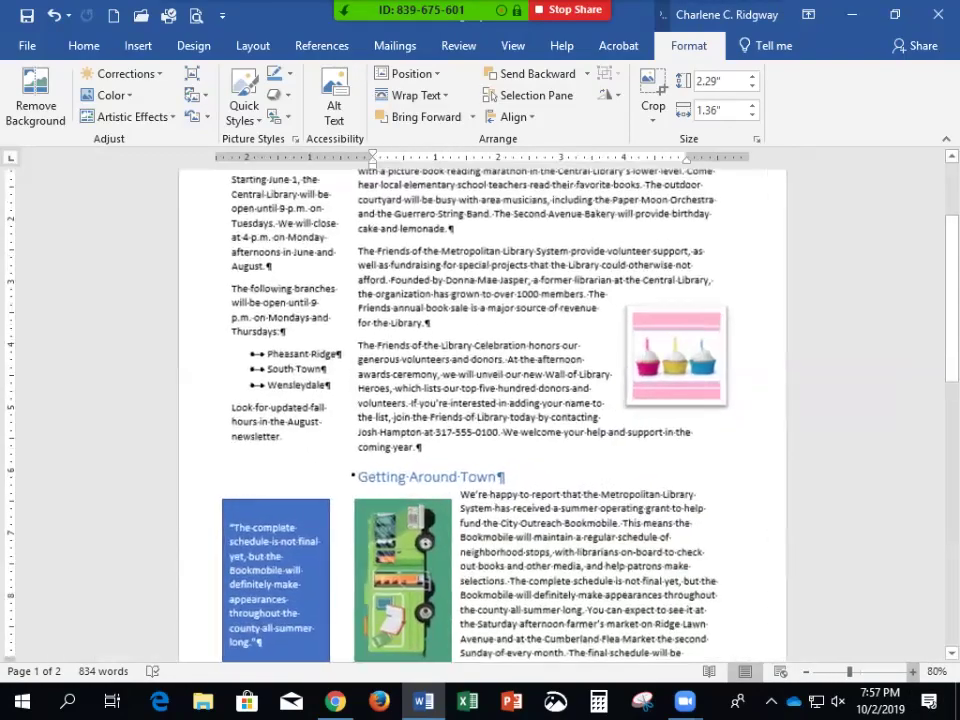
left_click(912, 672)
left_click(912, 672)
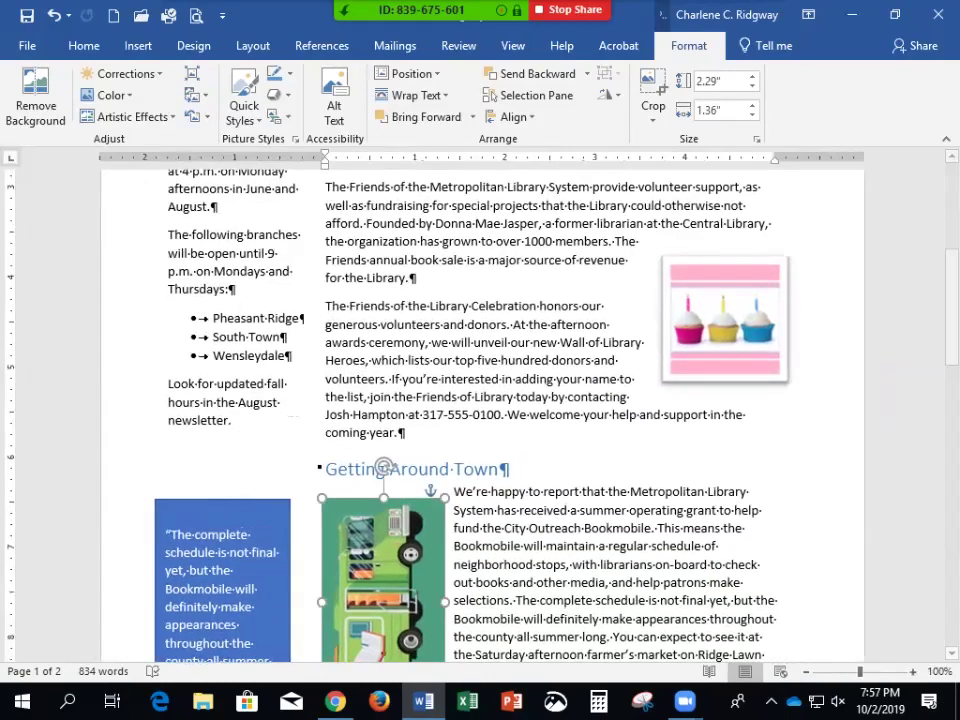
scroll(480, 400, "down", 3)
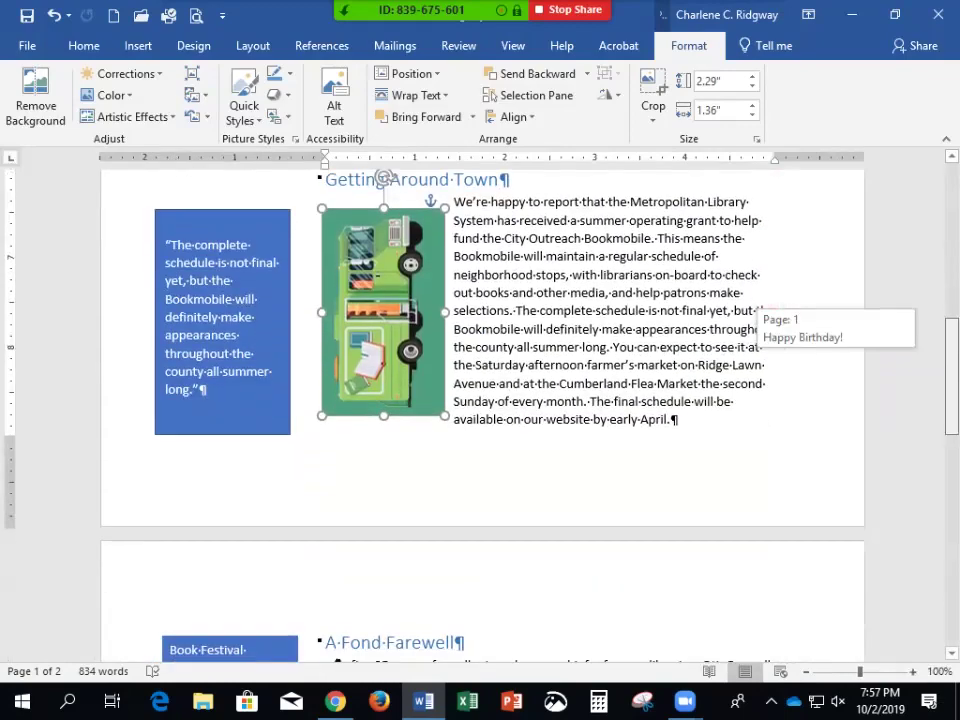
scroll(480, 400, "up", 2)
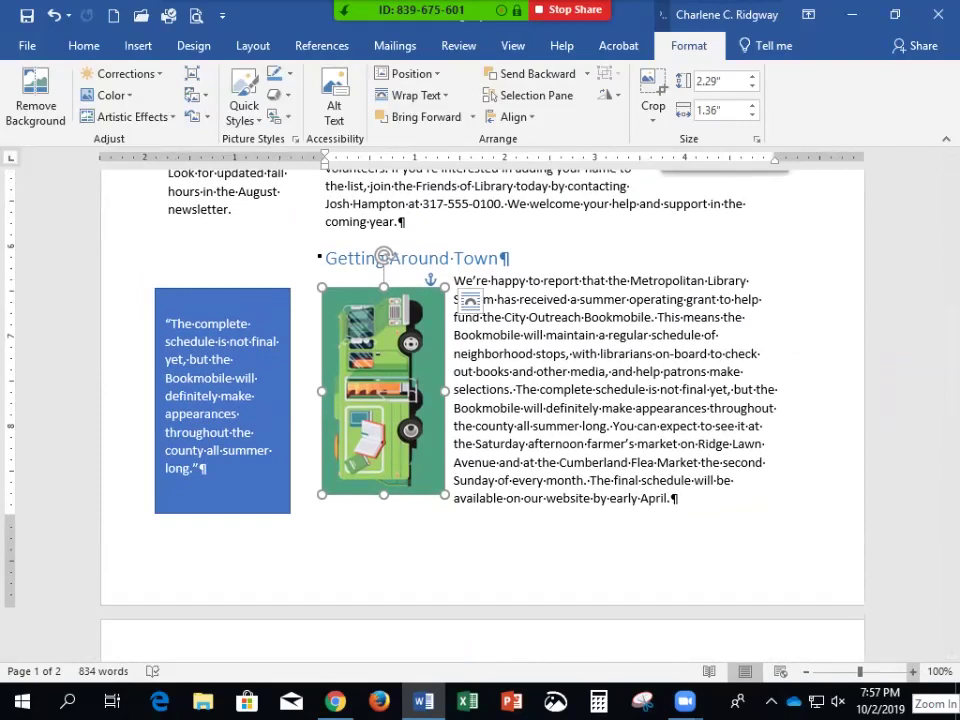
scroll(480, 400, "up", 1)
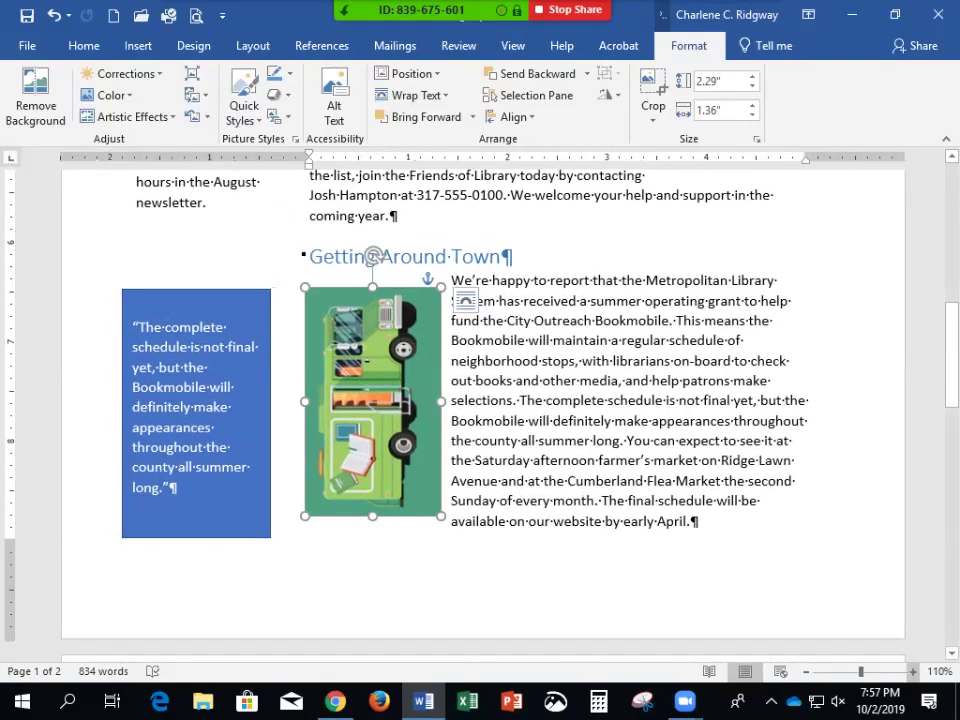
scroll(480, 400, "up", 1)
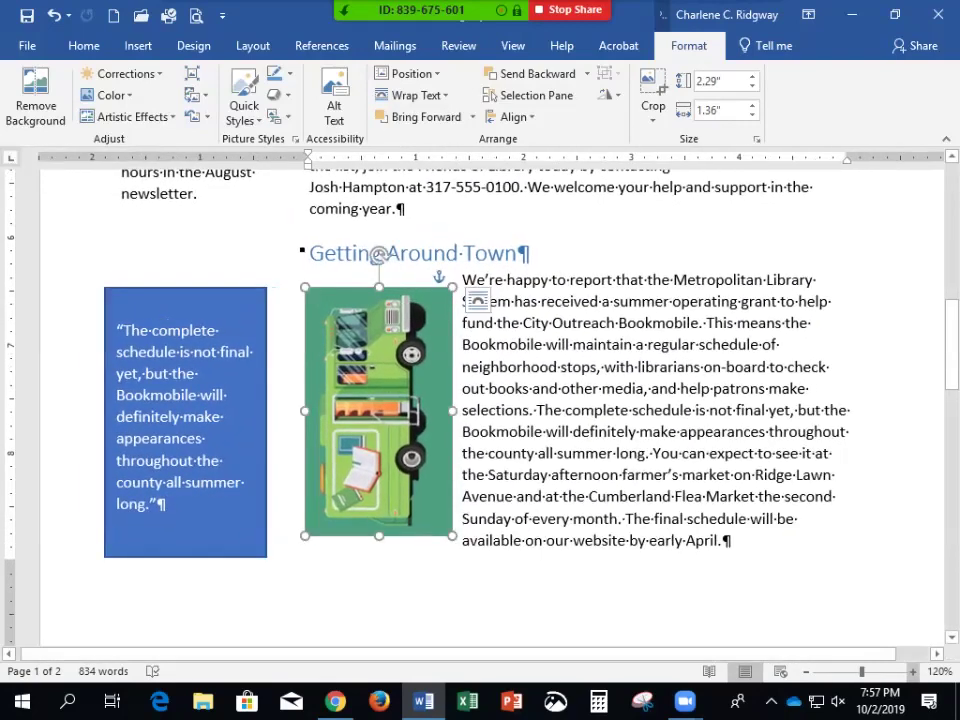
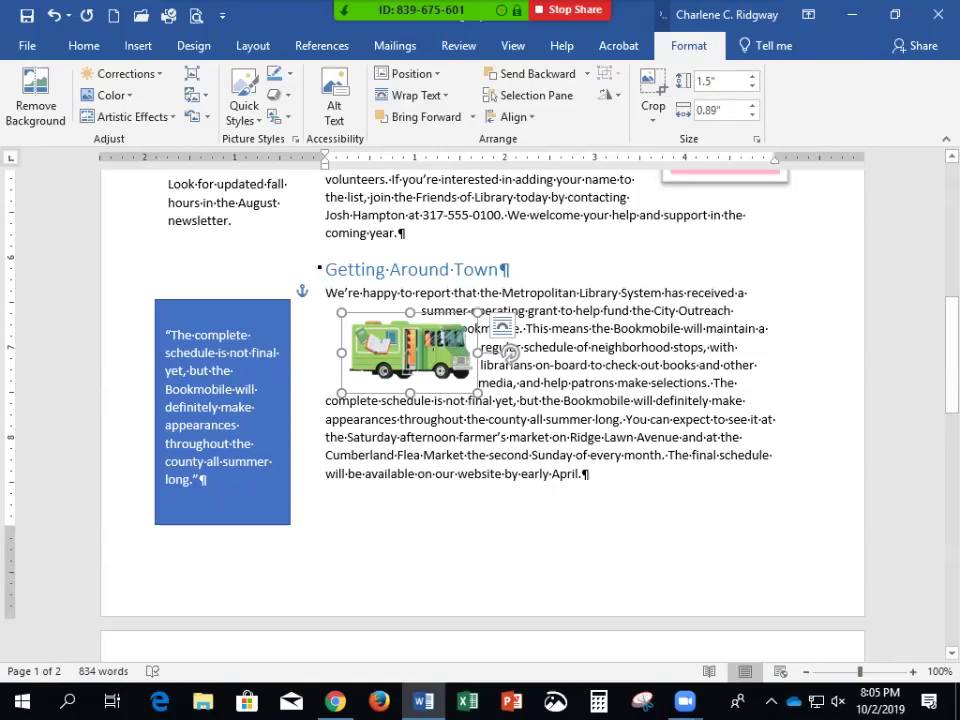
Try several positions for the bookmobile picture along the left edge of the Getting Around Town paragraph, then deselect it.
left_click_drag(510, 352, 487, 352)
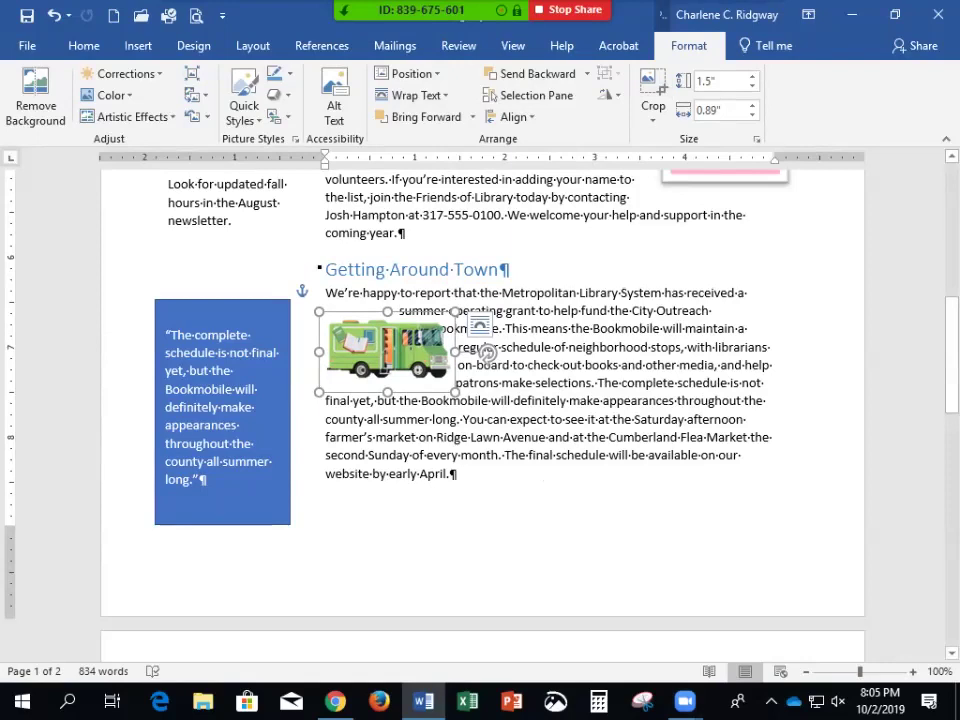
left_click_drag(487, 352, 487, 377)
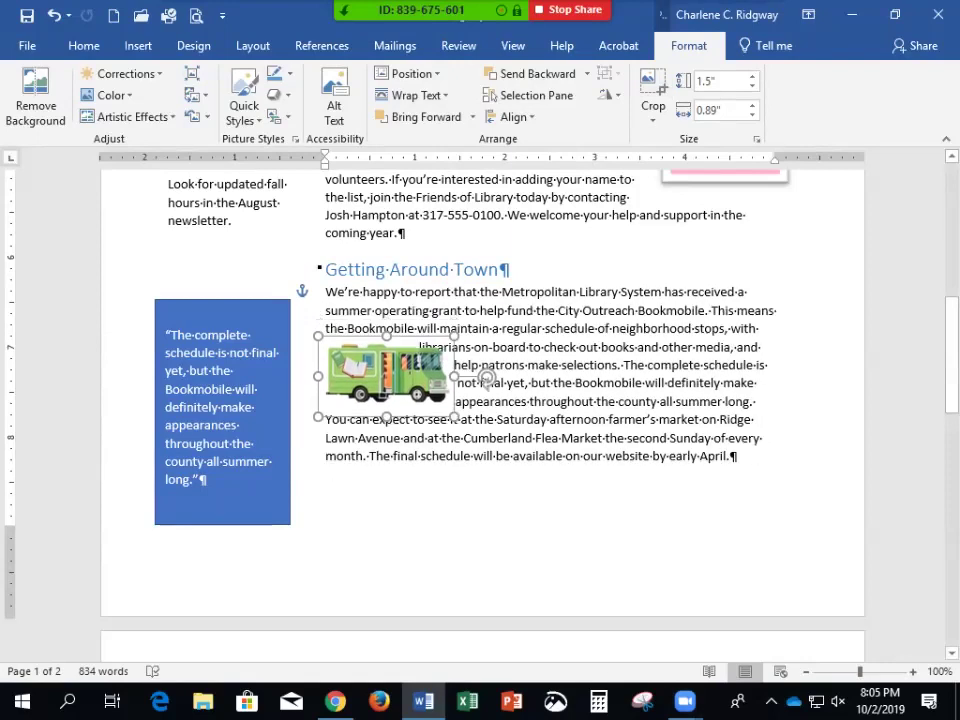
left_click_drag(487, 377, 487, 370)
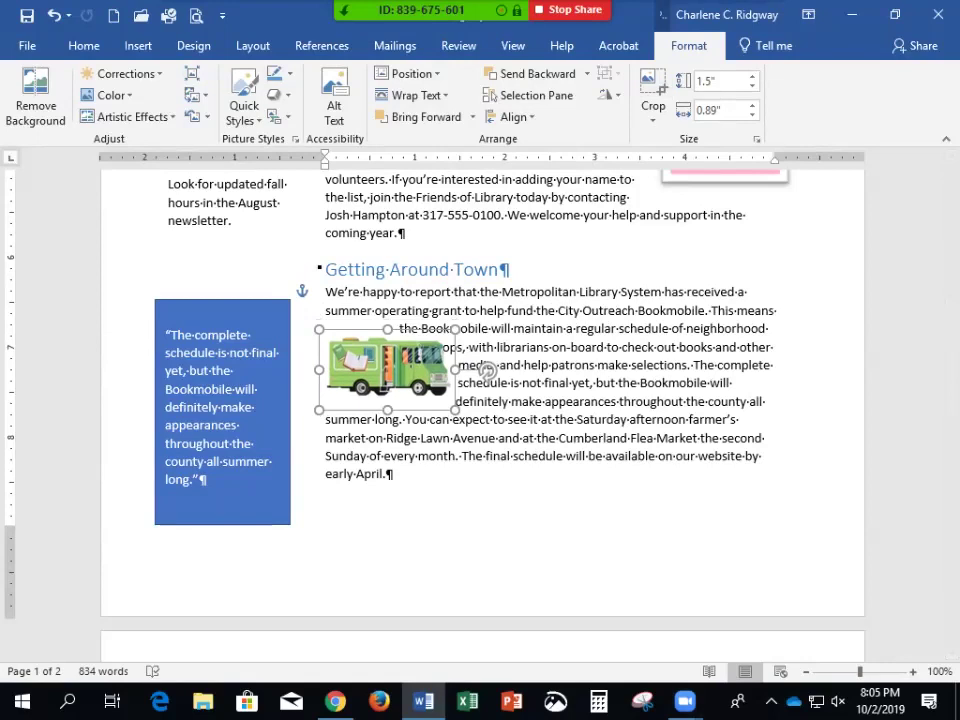
left_click_drag(487, 370, 465, 366)
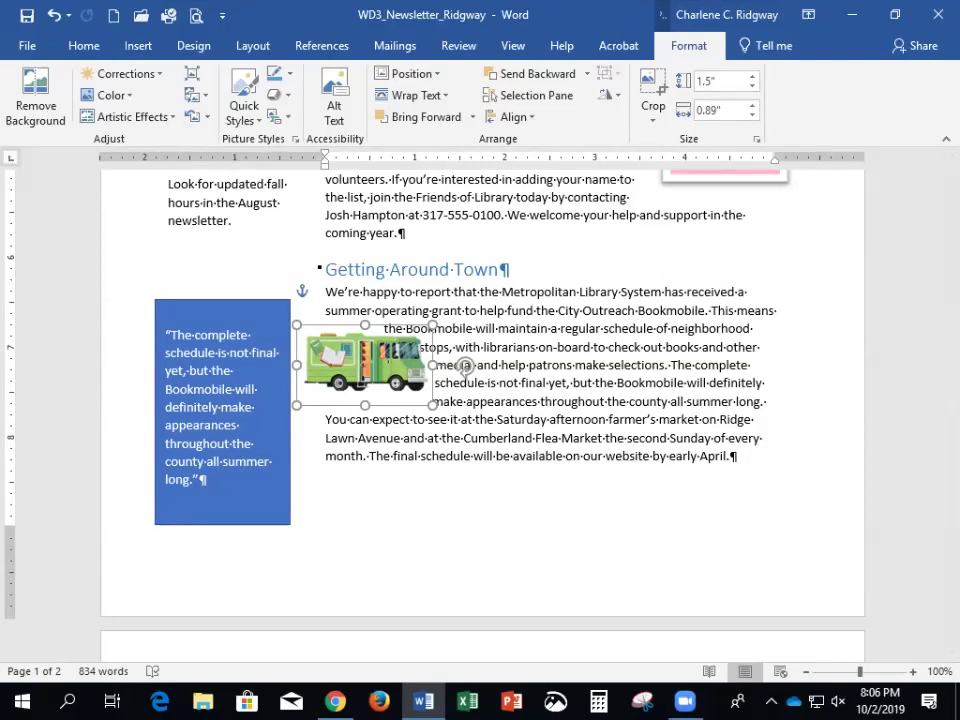
left_click_drag(363, 383, 365, 382)
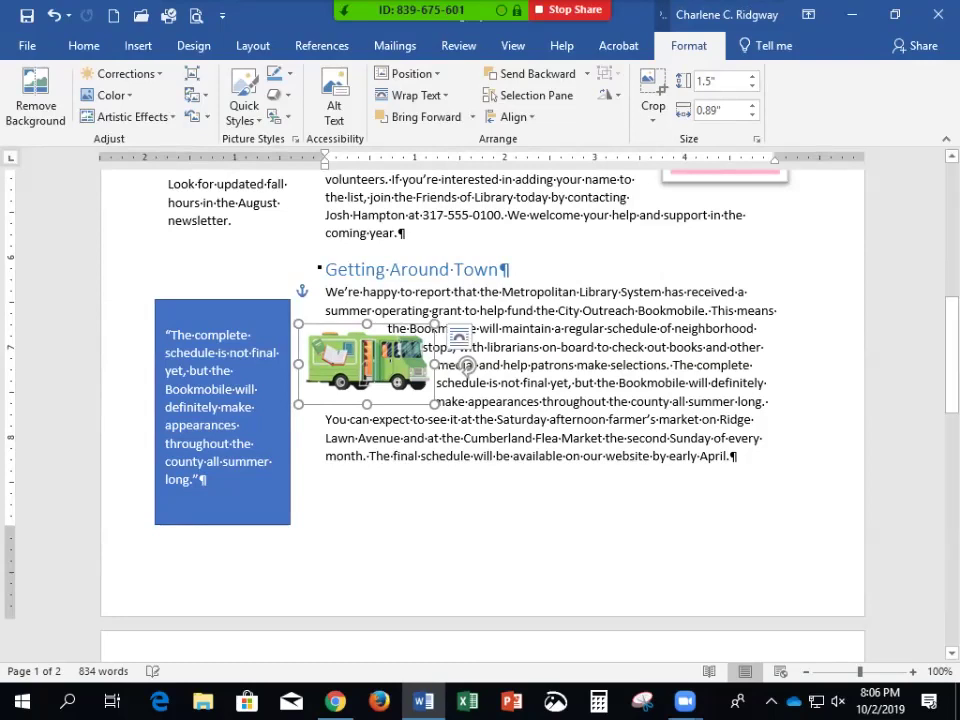
scroll(466, 365, "down", 5)
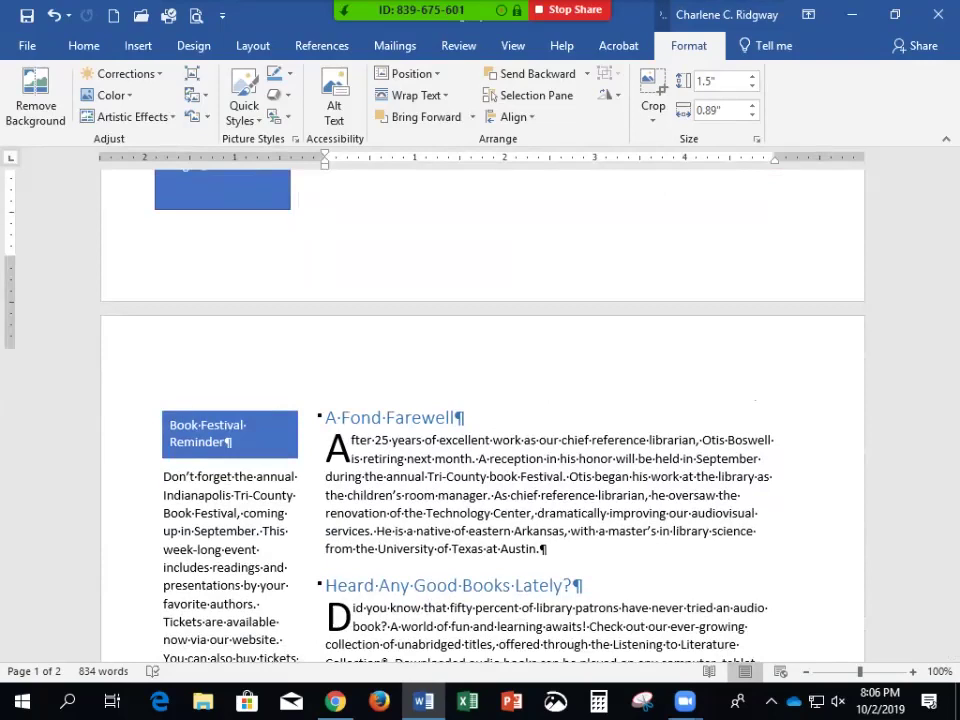
scroll(467, 313, "up", 5)
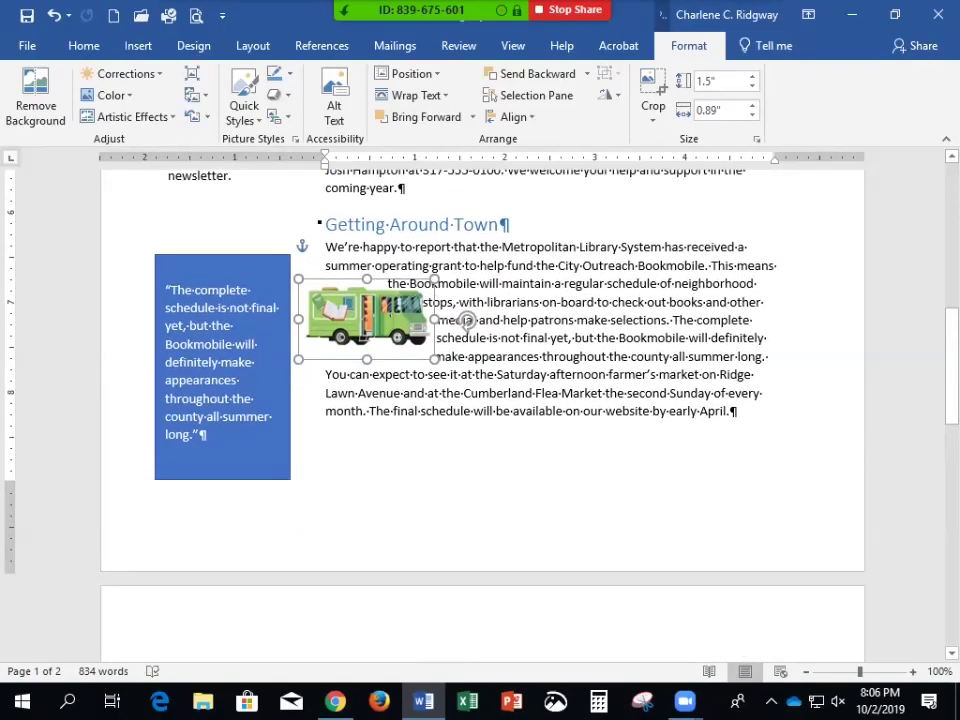
left_click_drag(466, 320, 486, 322)
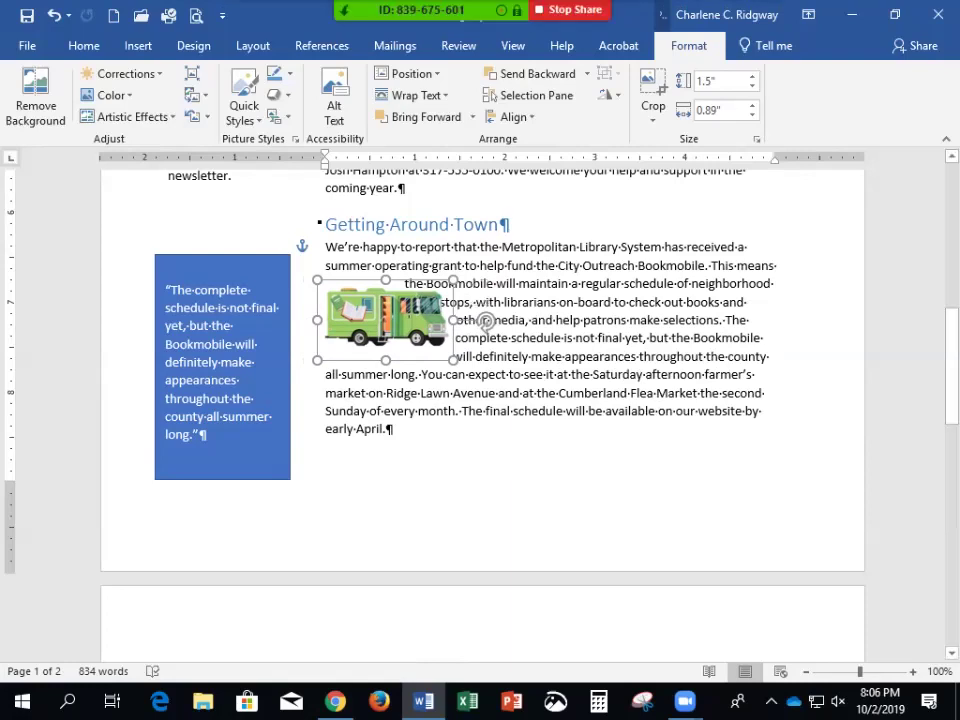
left_click(530, 356)
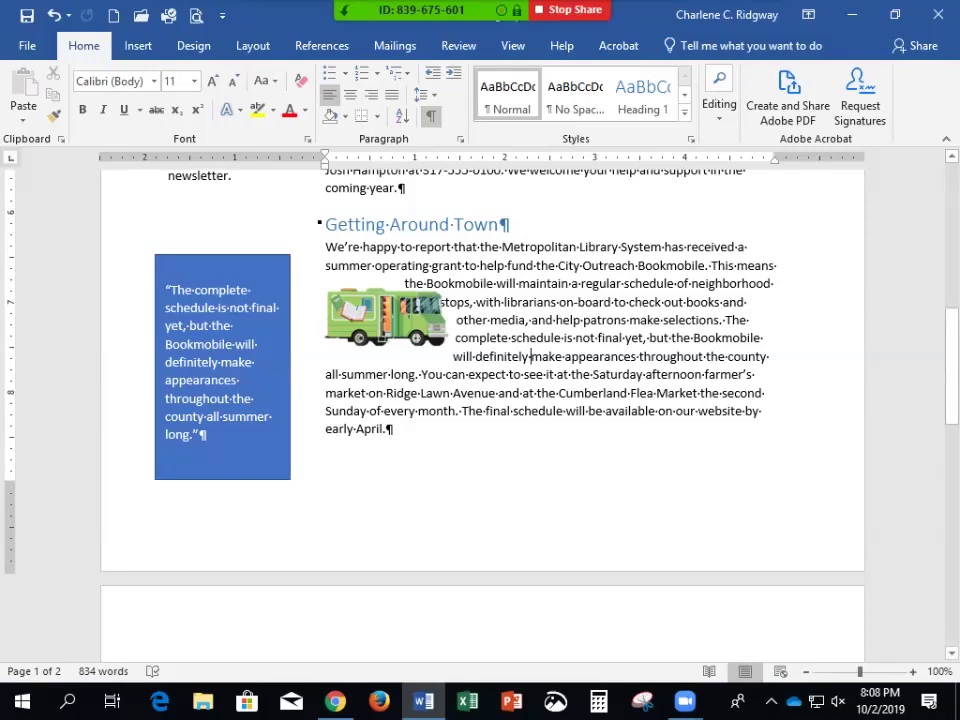
Undo the last bookmobile picture moves and reposition it at the paragraph's left edge, just below the third line of text.
key("ctrl+z")
key("ctrl+z")
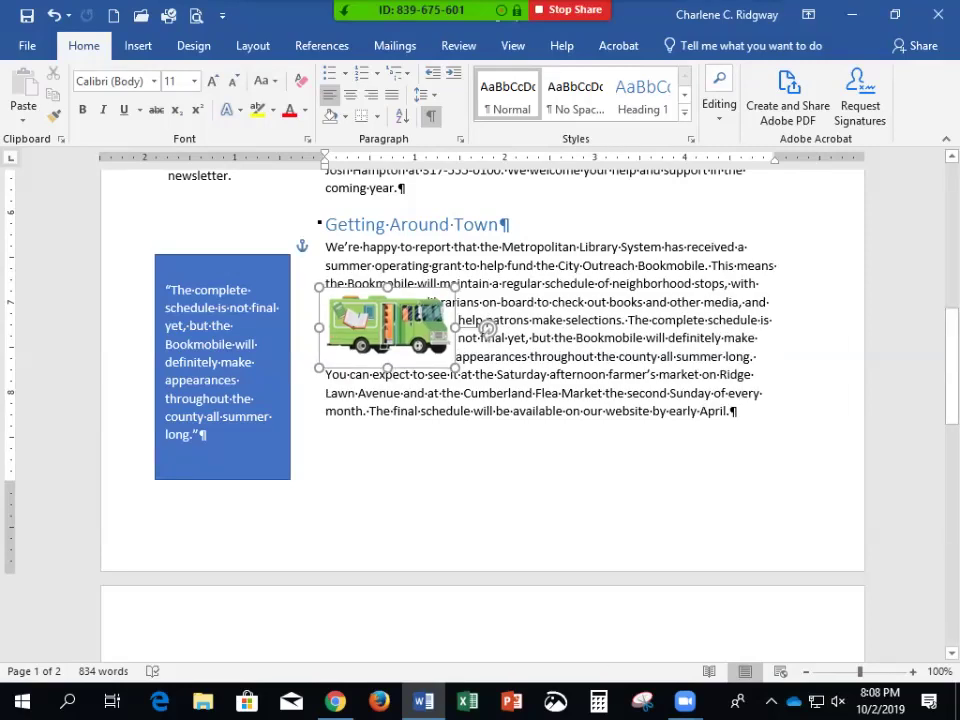
key("ctrl+z")
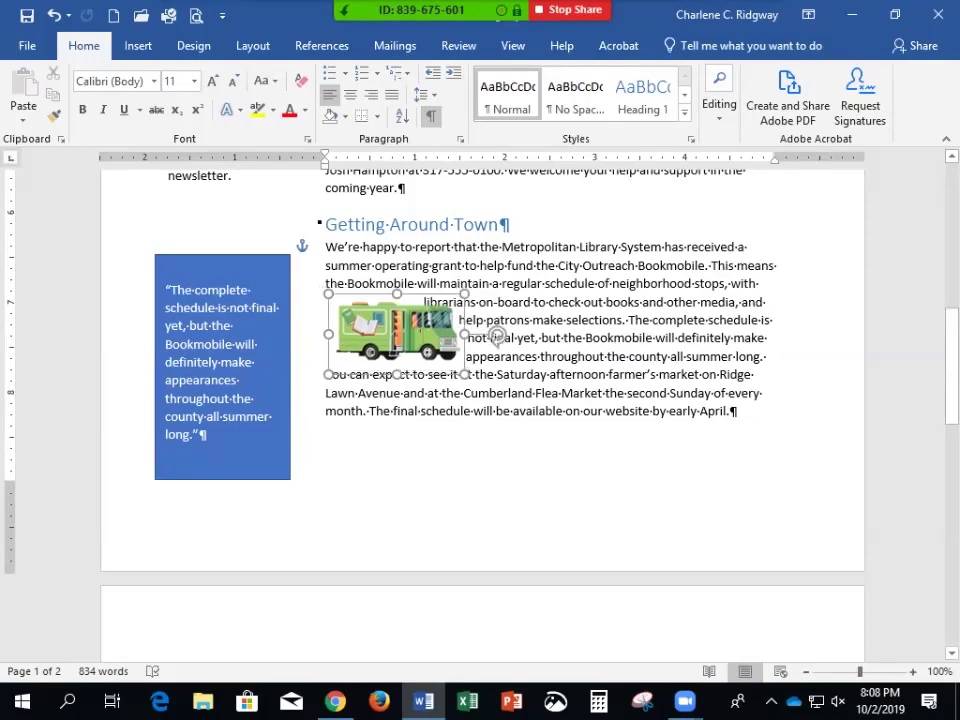
left_click_drag(394, 346, 391, 353)
mouse_move(494, 343)
left_mouse_down()
mouse_move(480, 338)
mouse_move(483, 322)
mouse_move(469, 322)
mouse_move(487, 338)
mouse_move(477, 339)
left_mouse_up()
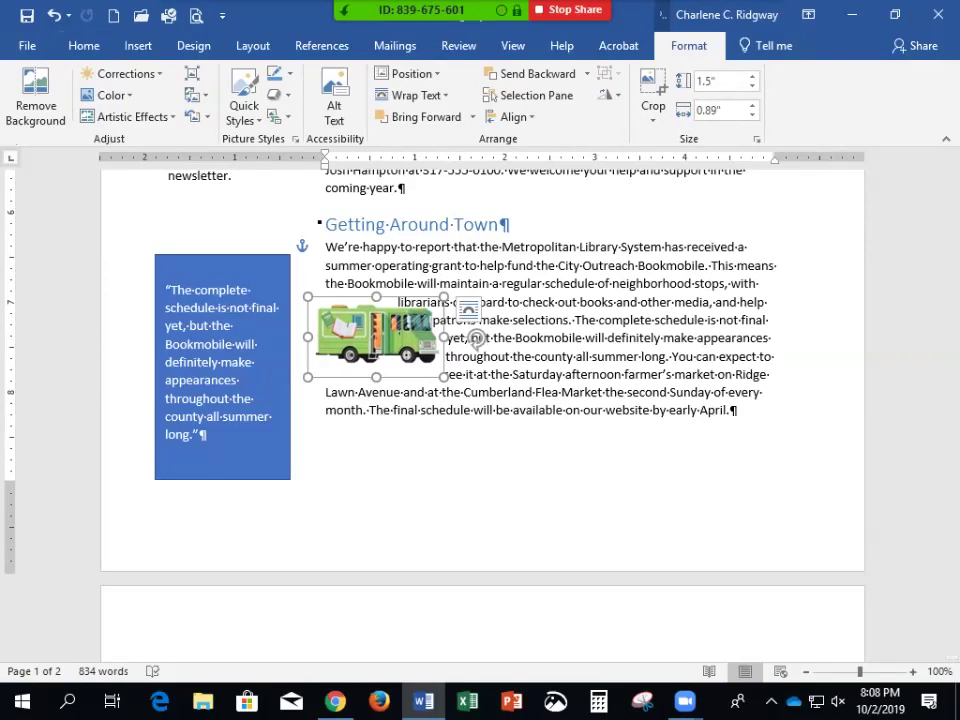
Place the insertion point after "listed below." in the Heard Any Good Books Lately? article and open the icon gallery.
scroll(476, 338, "up", 2, "ctrl")
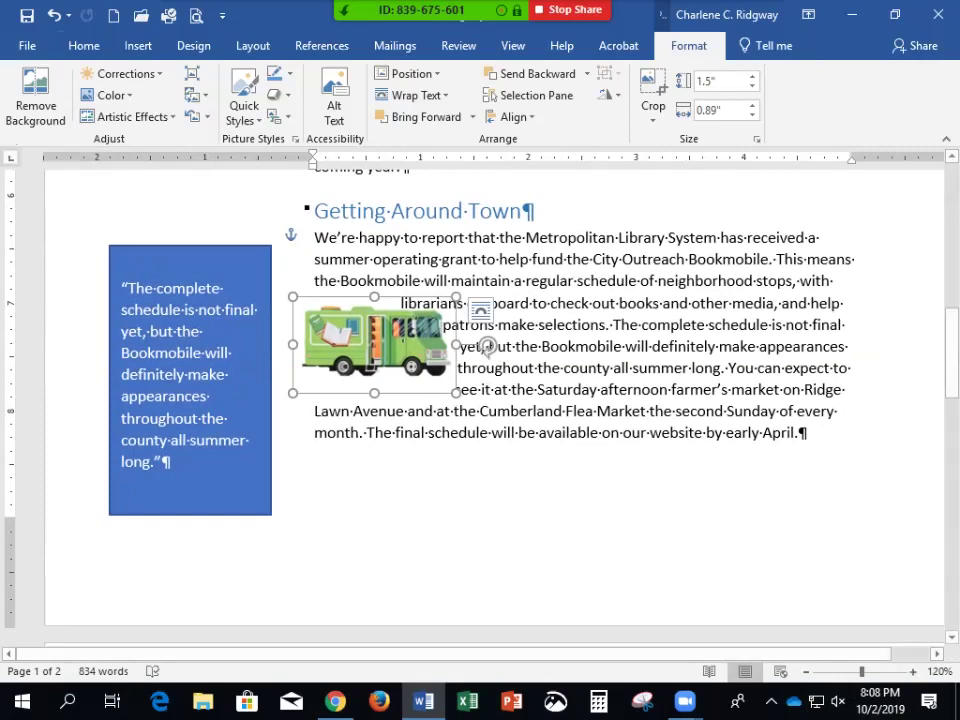
scroll(480, 400, "down", 10)
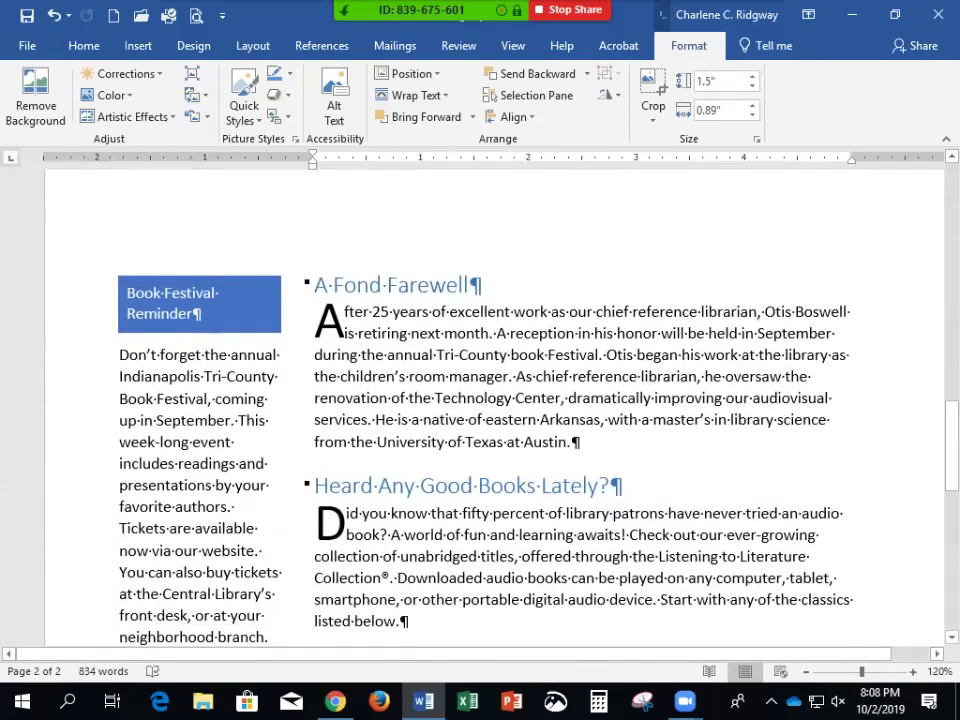
left_click(503, 282)
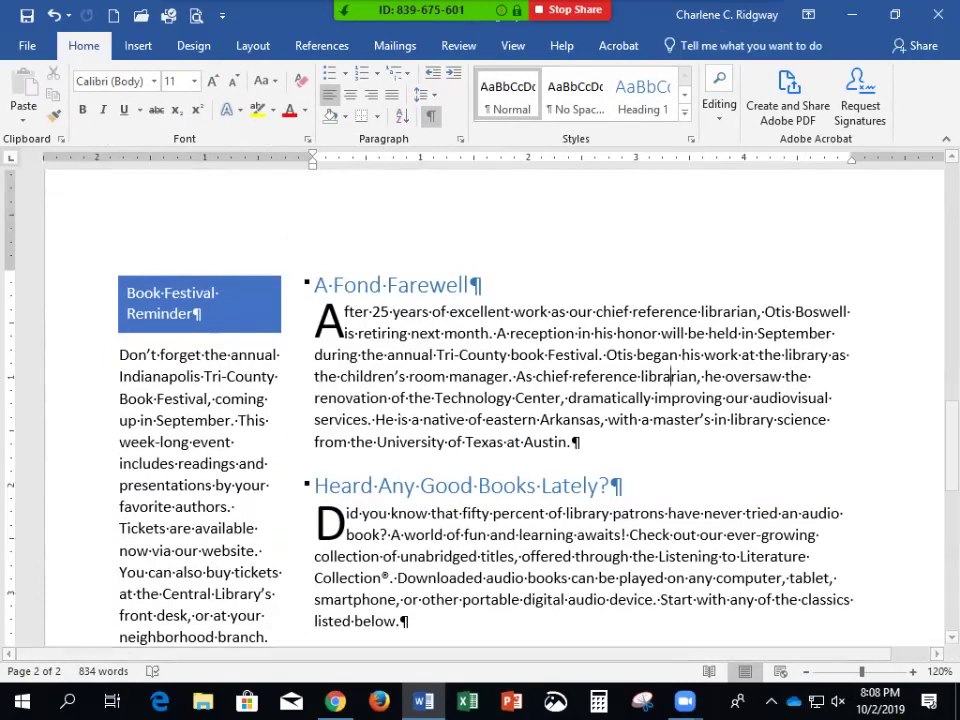
scroll(670, 376, "down", 5)
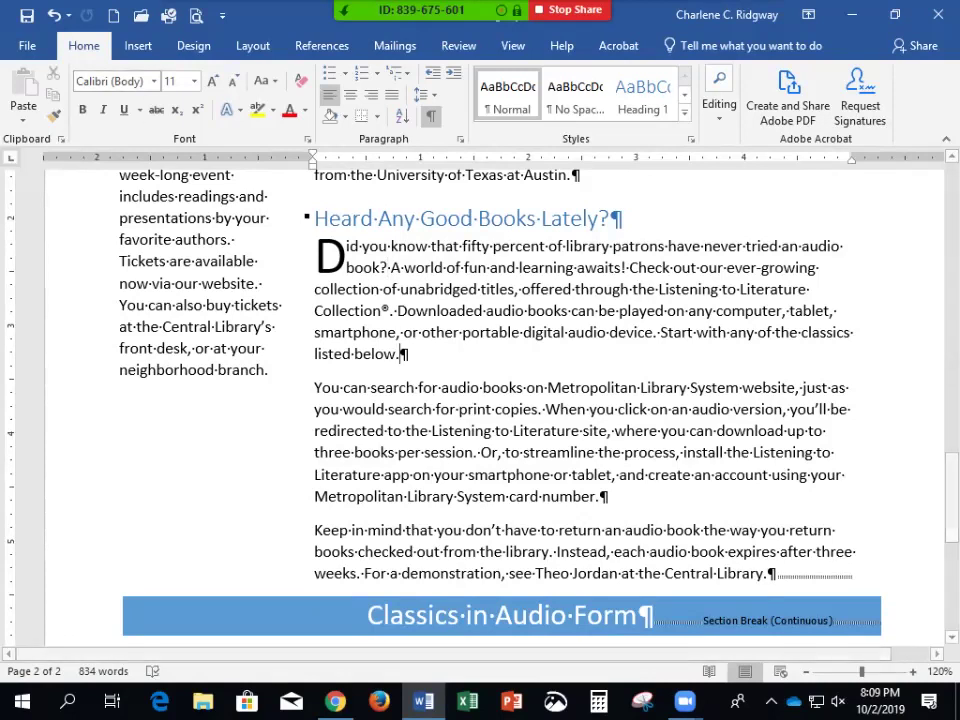
key("alt+n")
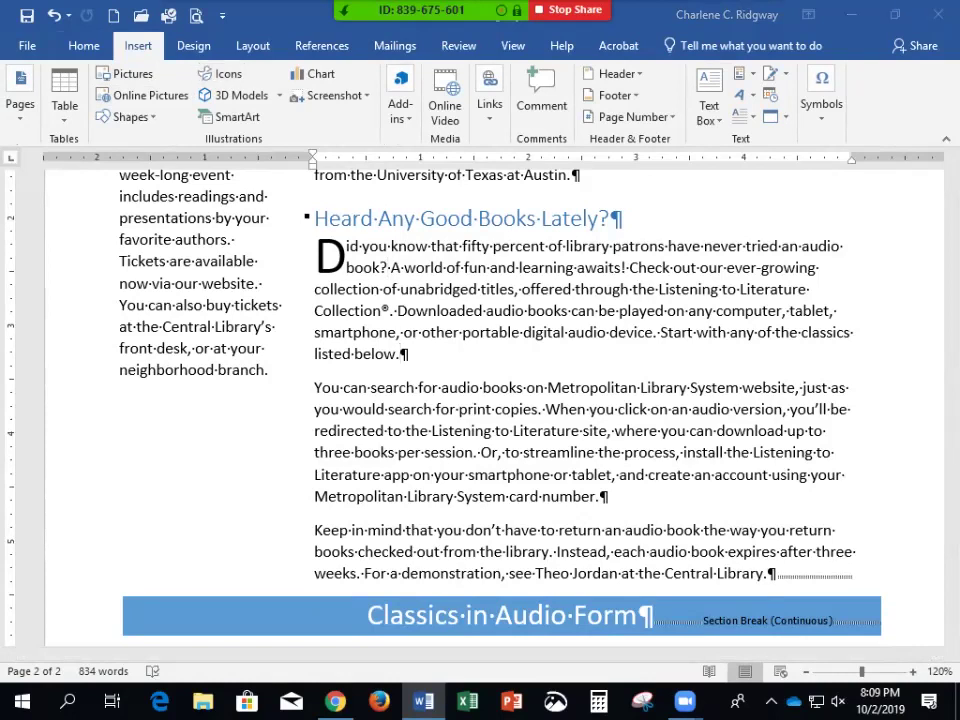
left_click(221, 73)
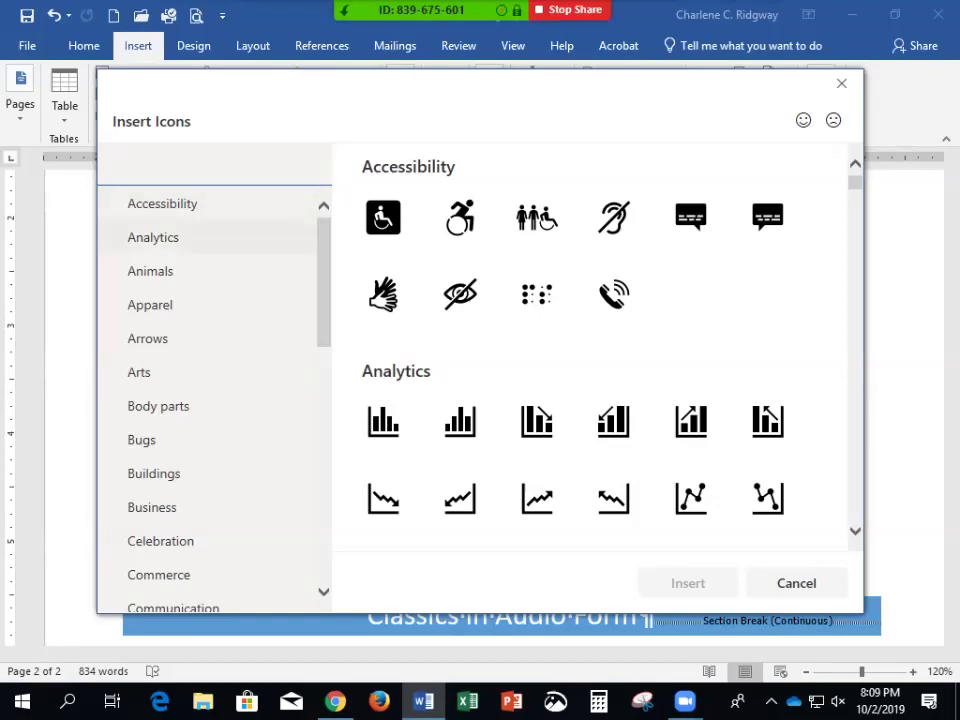
Insert the headphones icon from the Technology and electronics category and check its alt text.
left_click(160, 242)
left_click(150, 271)
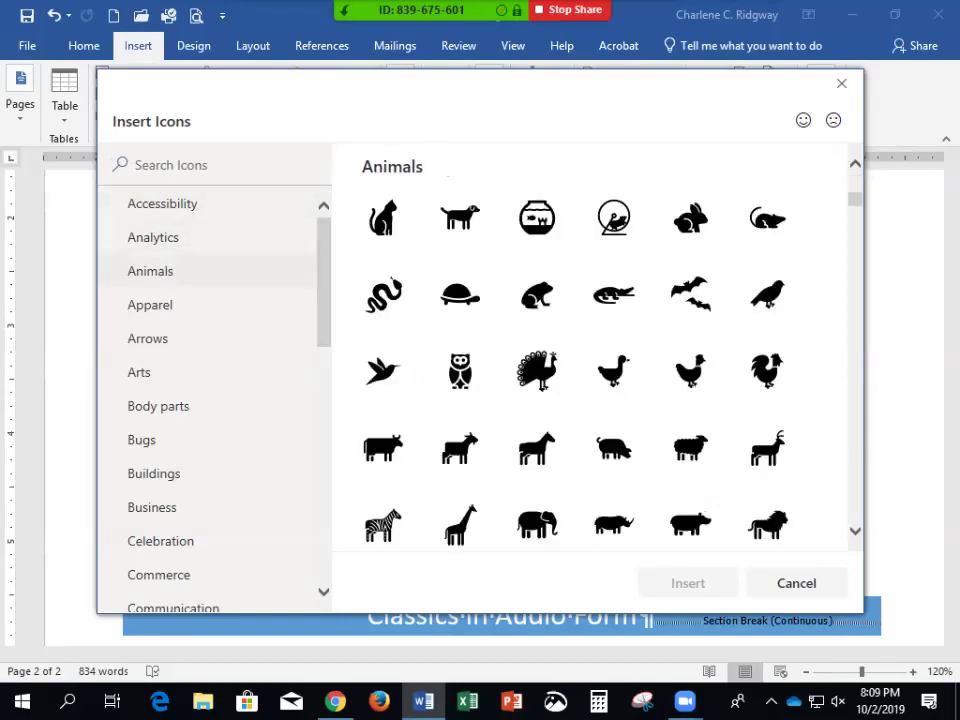
left_click(150, 305)
left_click(150, 340)
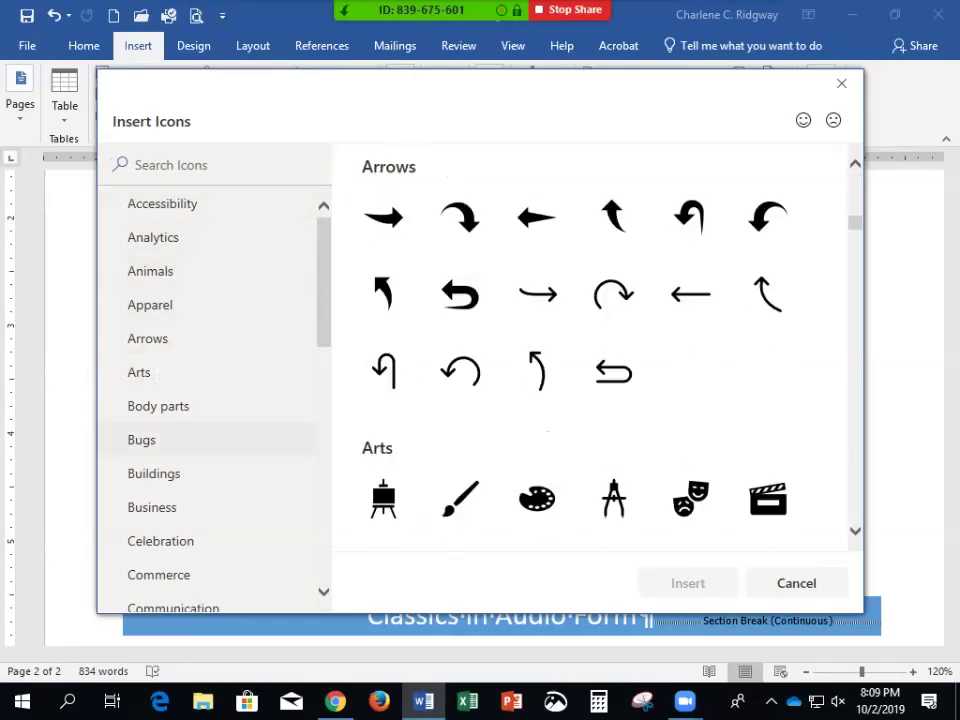
left_click(141, 440)
left_click(152, 507)
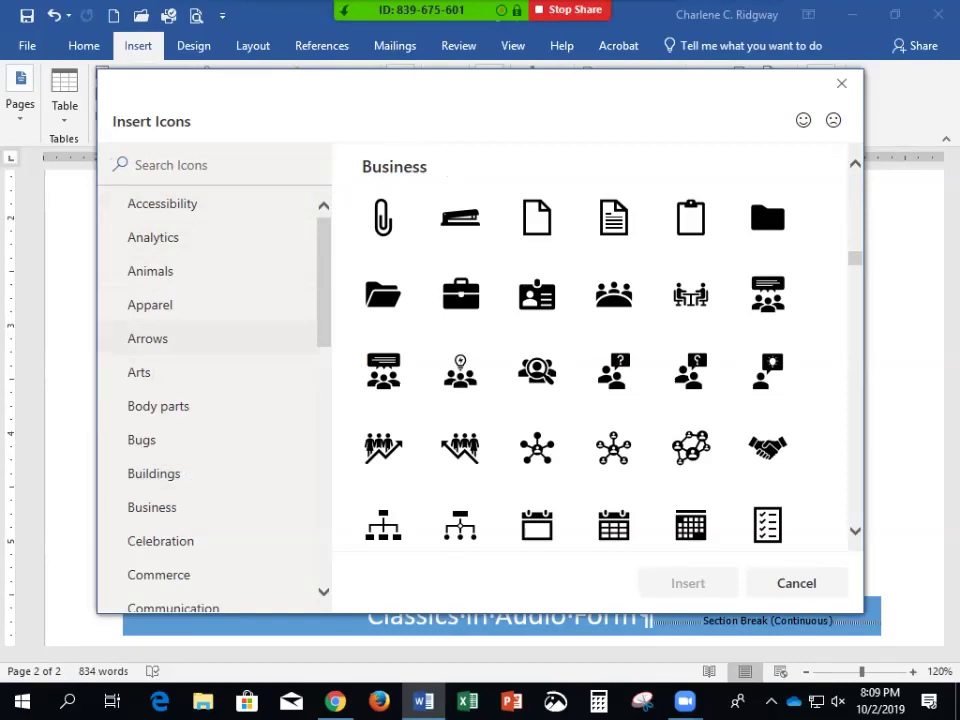
scroll(210, 400, "down", 8)
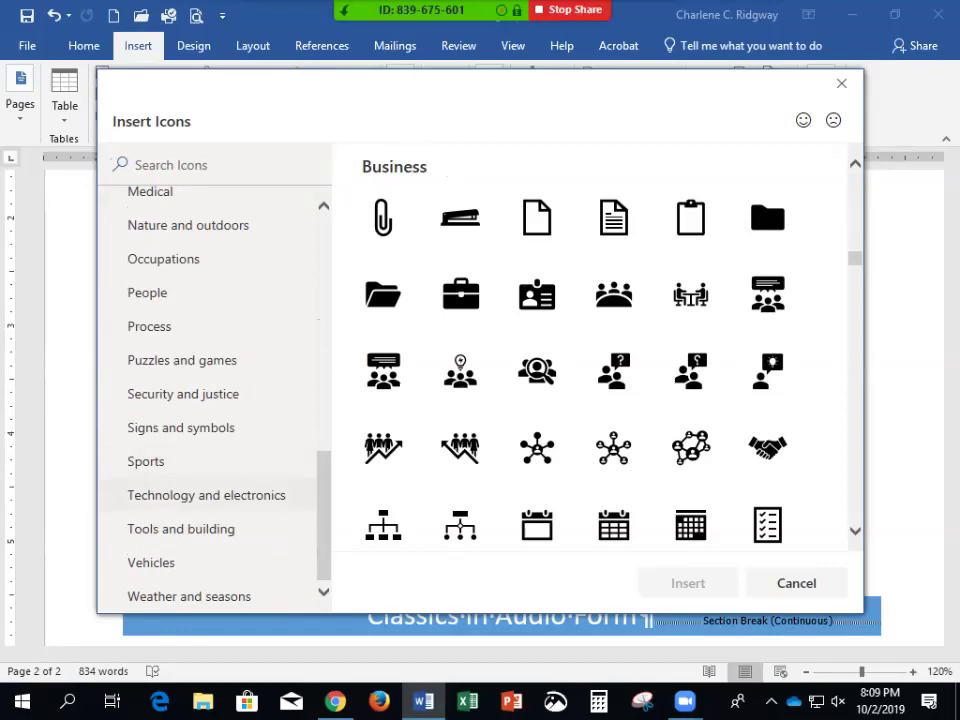
left_click(206, 495)
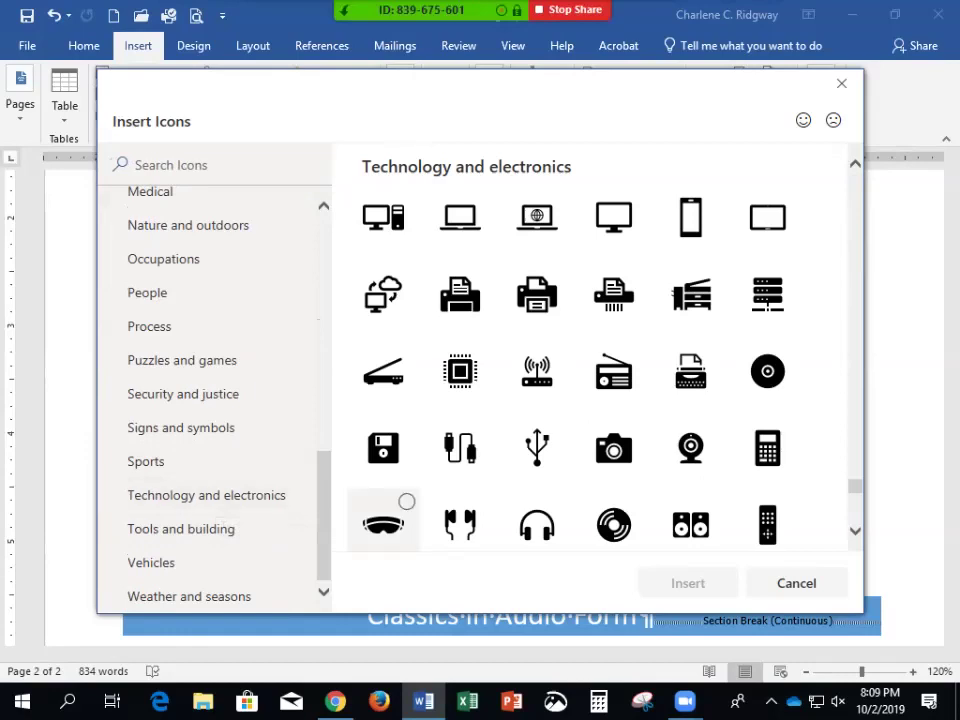
left_click(537, 520)
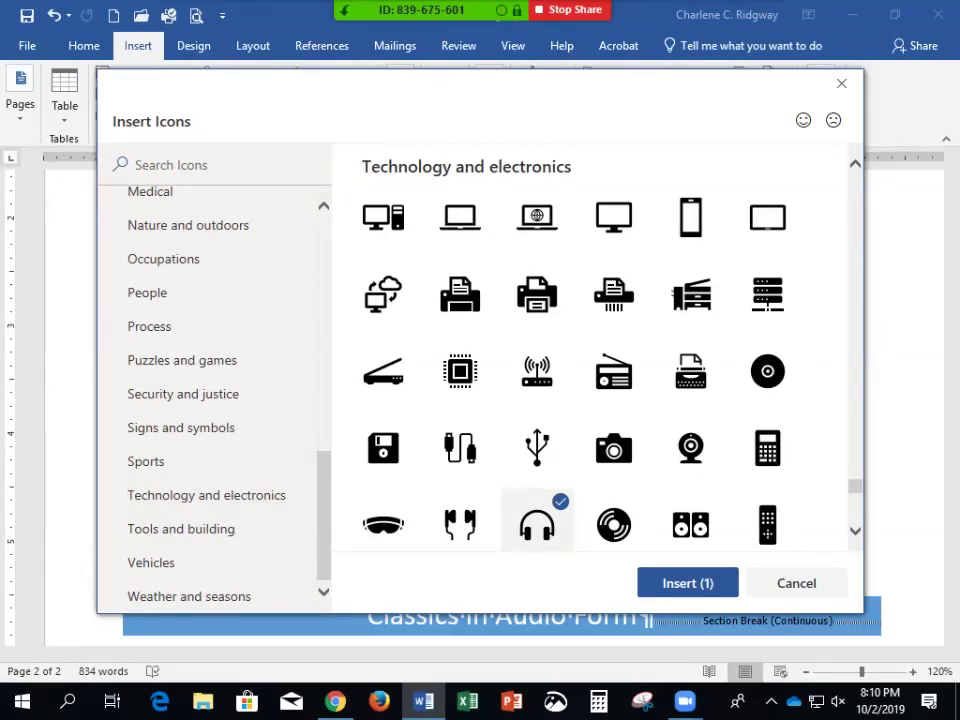
left_click(688, 583)
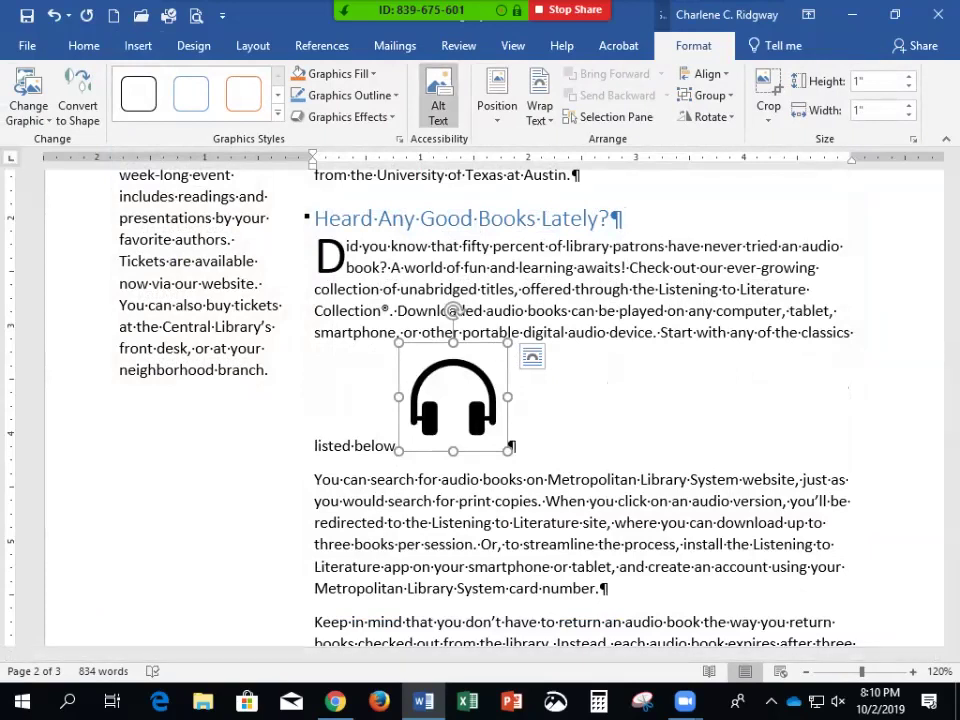
left_click(438, 97)
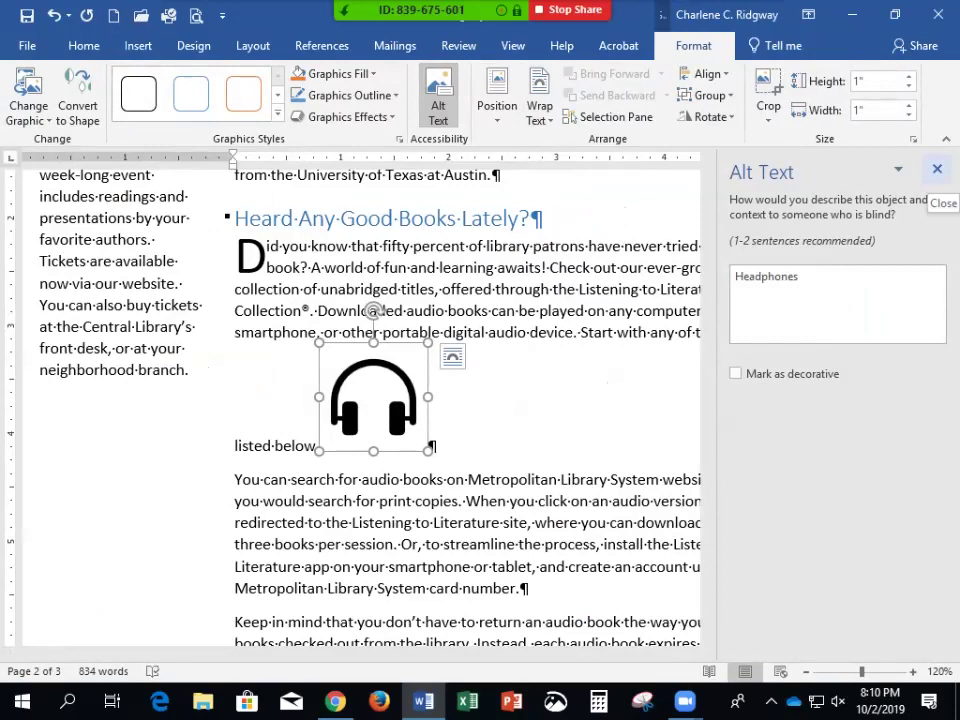
left_click(937, 169)
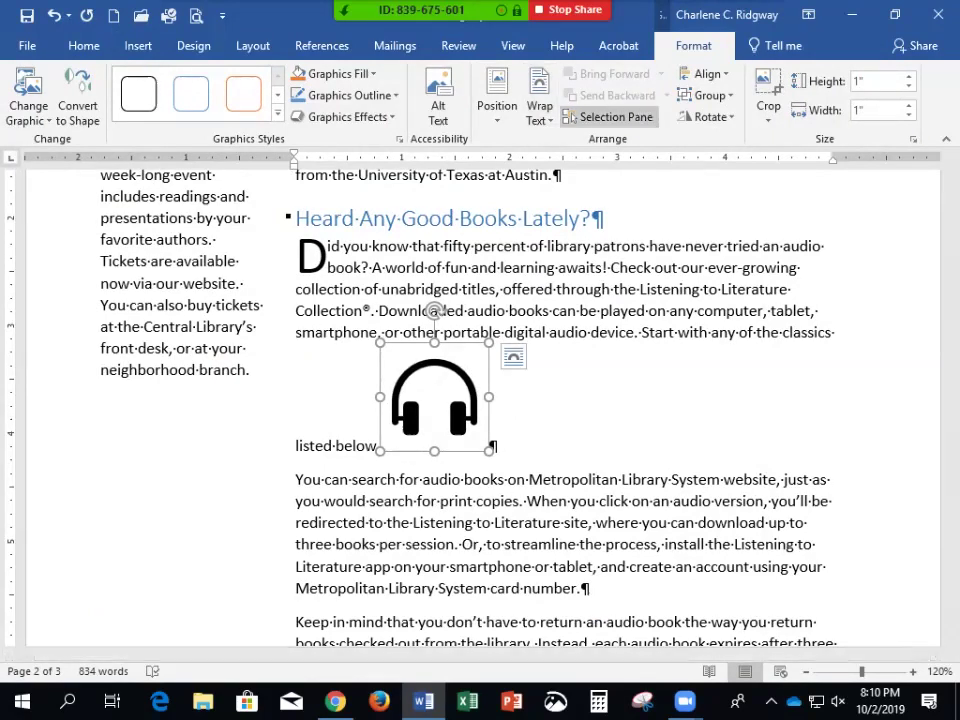
Set the headphones icon's text wrapping to In Front of Text and fix its position on the page.
left_click(539, 105)
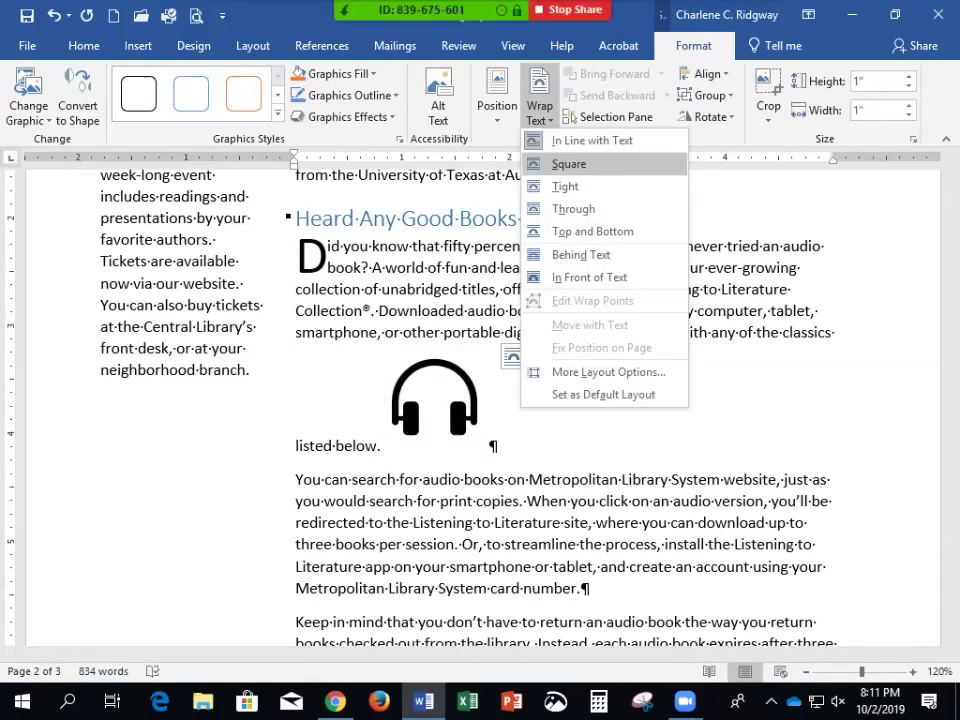
left_click(589, 277)
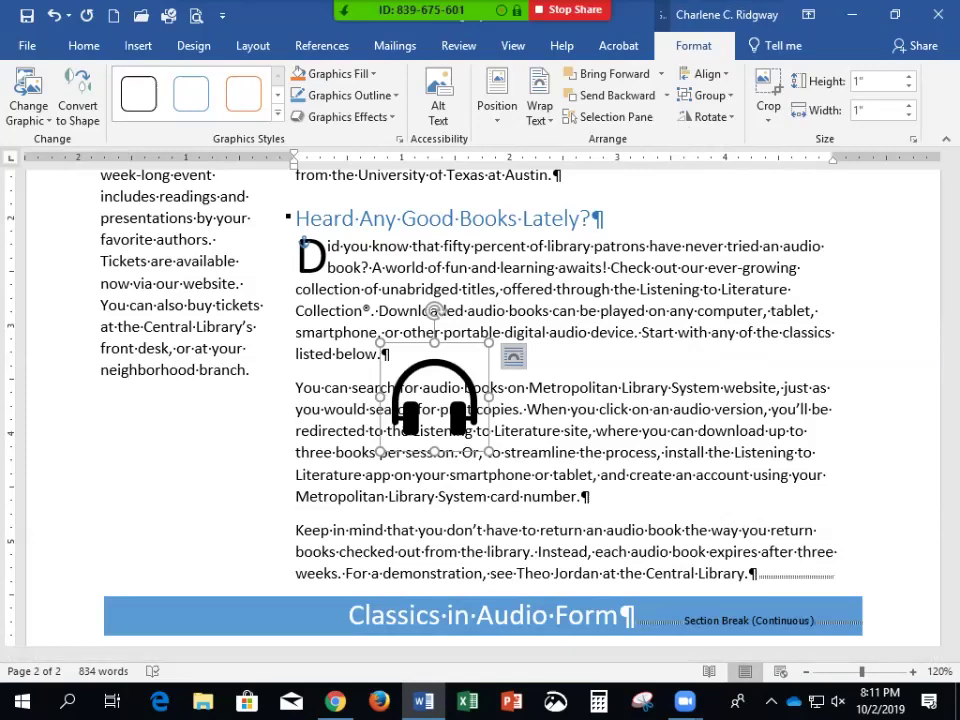
left_click(513, 356)
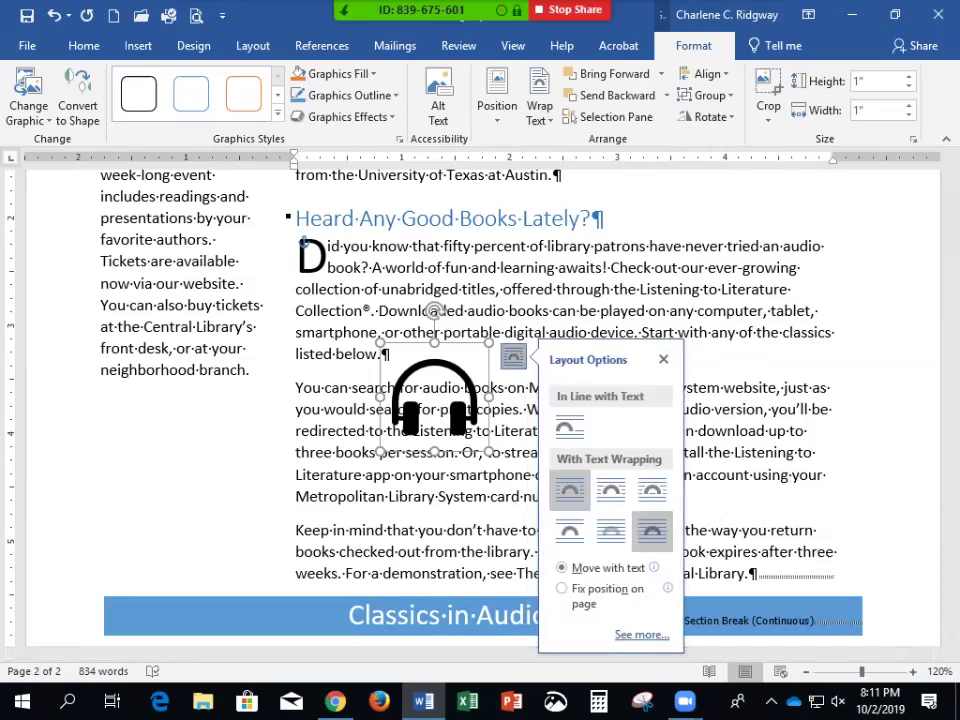
left_click(562, 589)
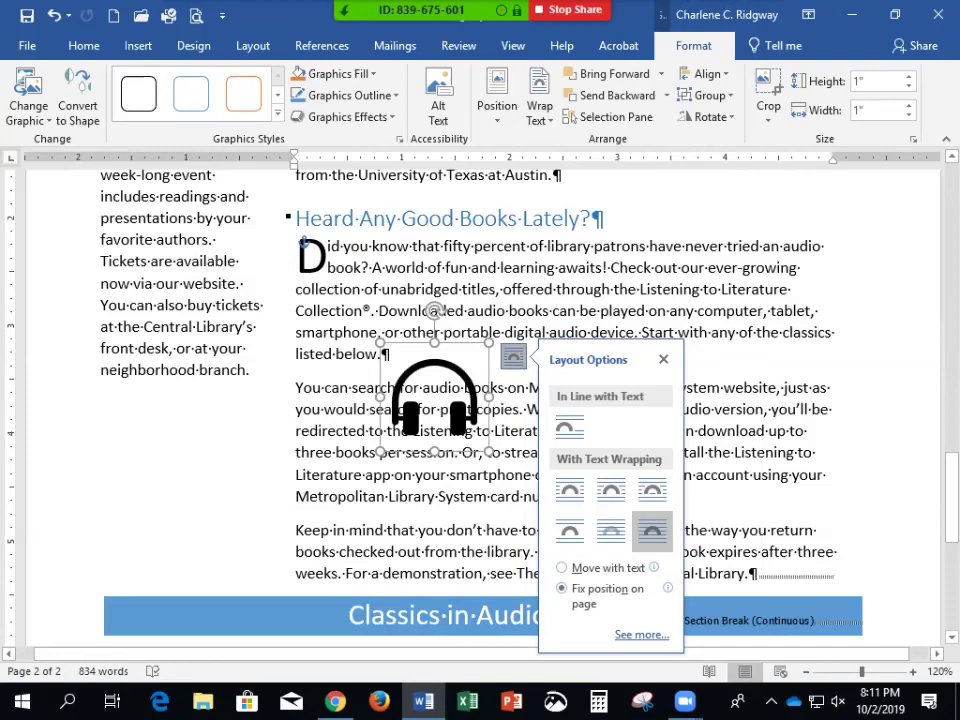
Move the headphones icon into the blank space below the Book Festival Reminder text and nudge it slightly down.
left_click_drag(435, 400, 171, 473)
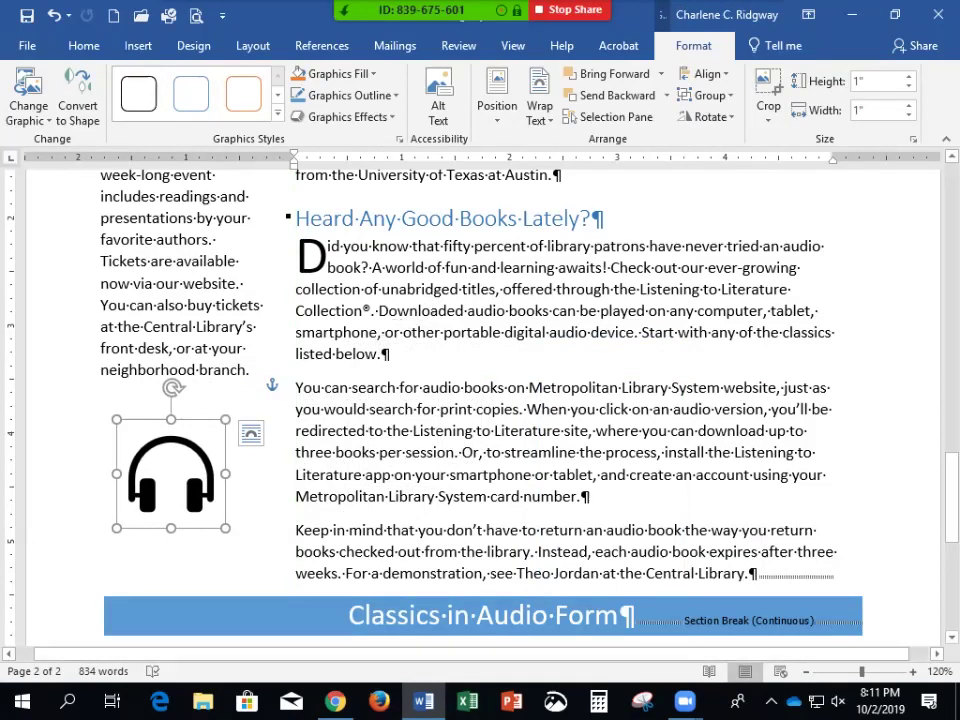
key("Down")
key("Down")
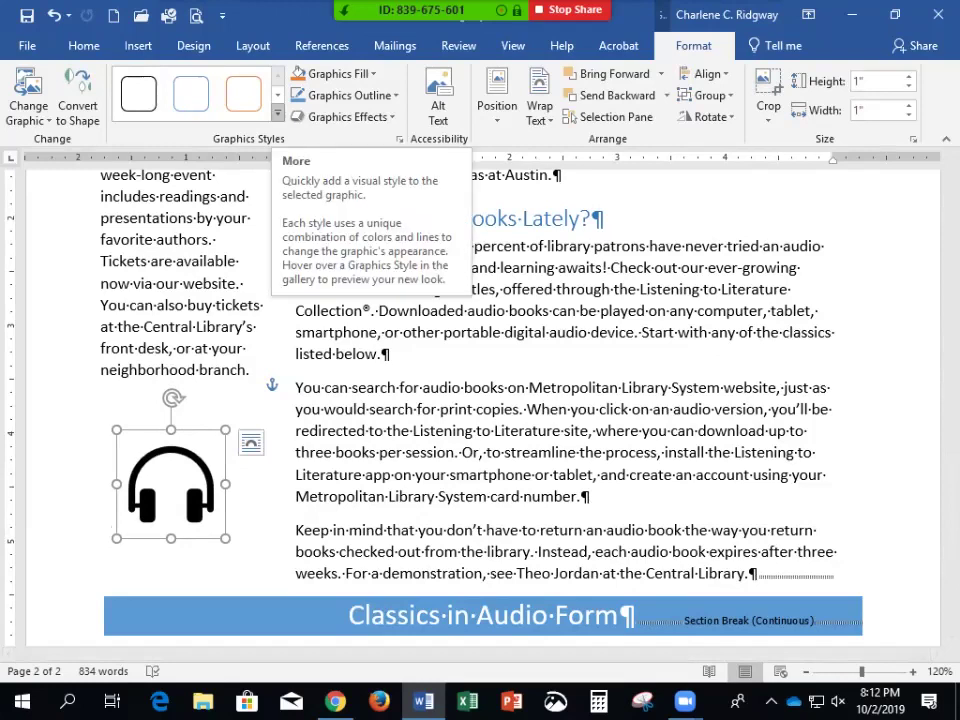
Apply the blue fill with black outline graphics style and an 8 point Orange, Accent color 2 glow to the headphones icon.
left_click(277, 113)
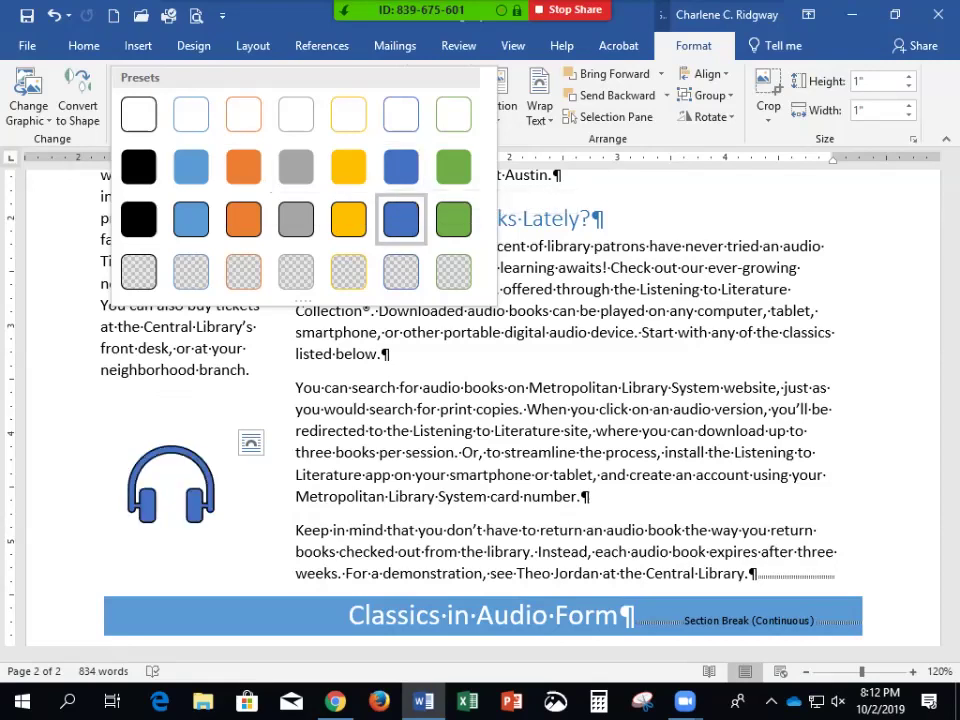
left_click(401, 219)
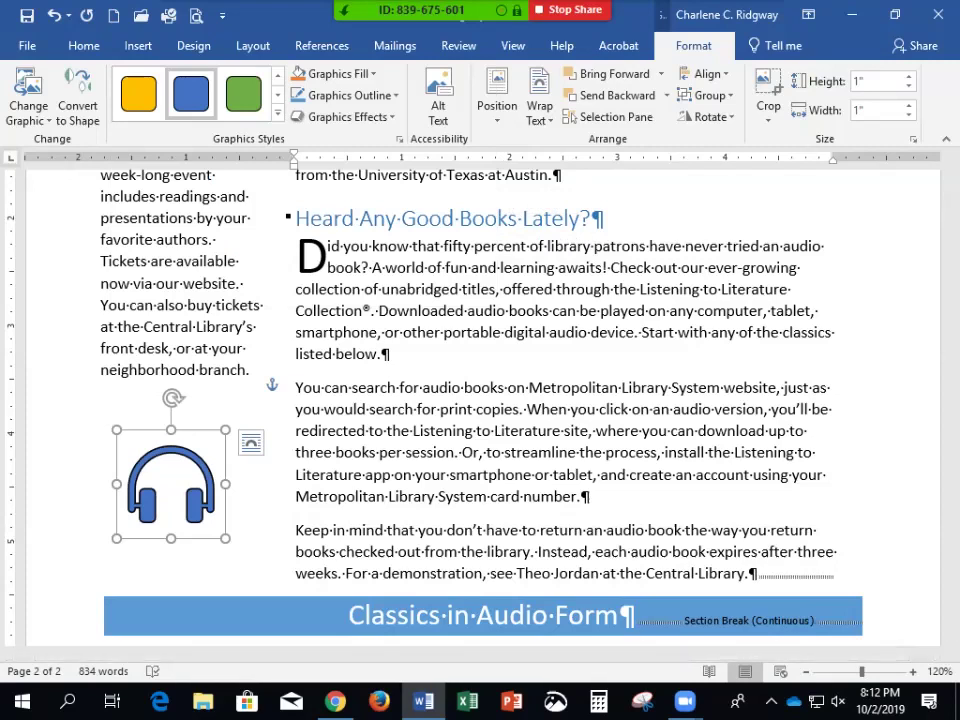
left_click(342, 117)
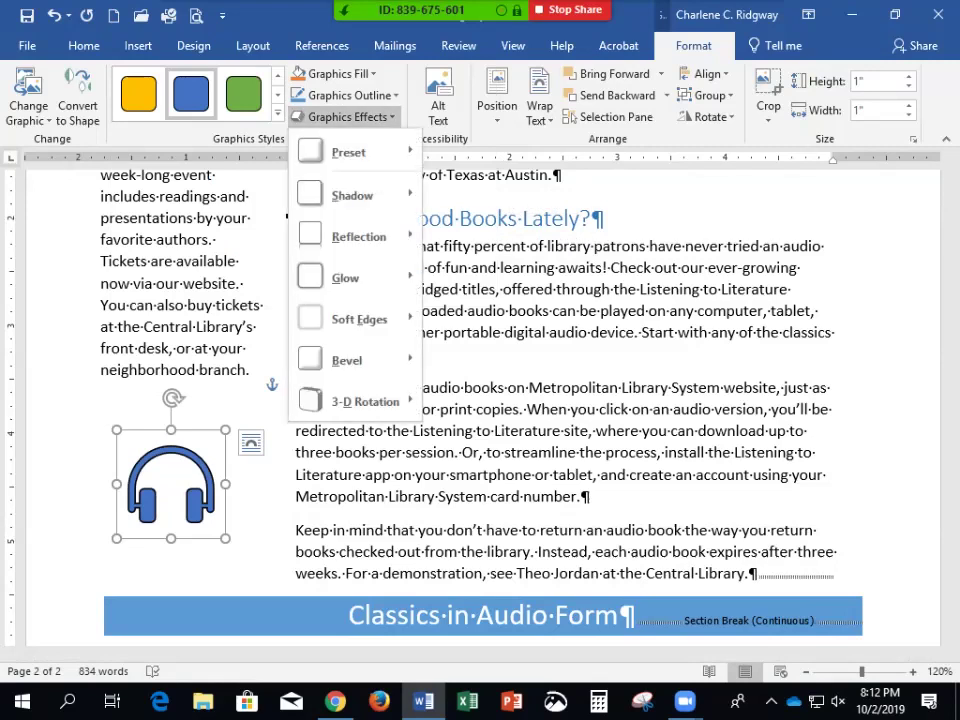
mouse_move(350, 278)
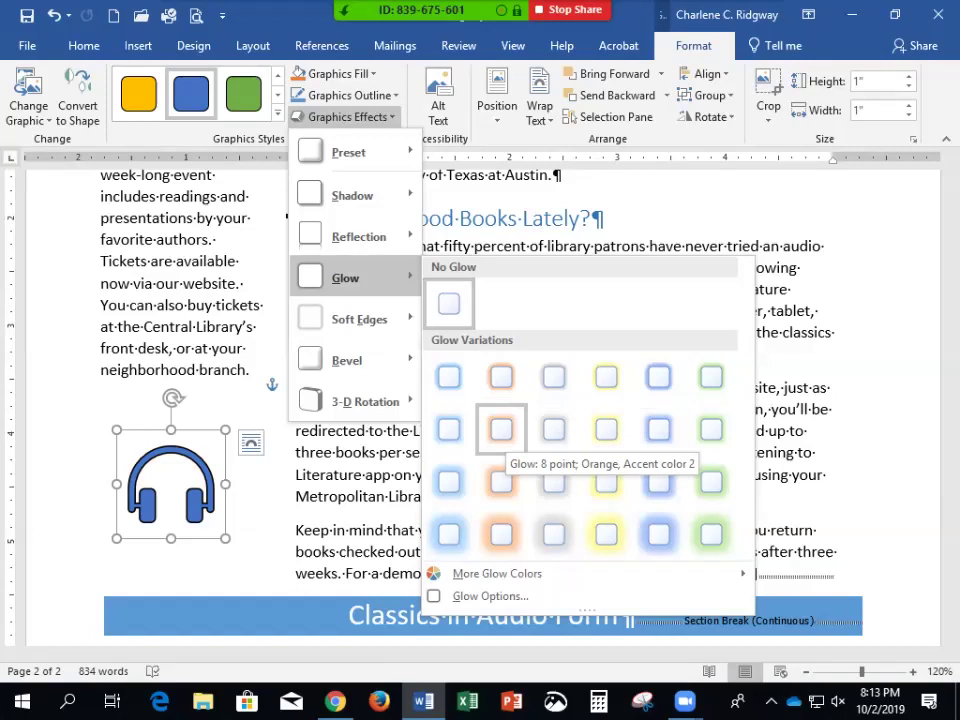
left_click(501, 429)
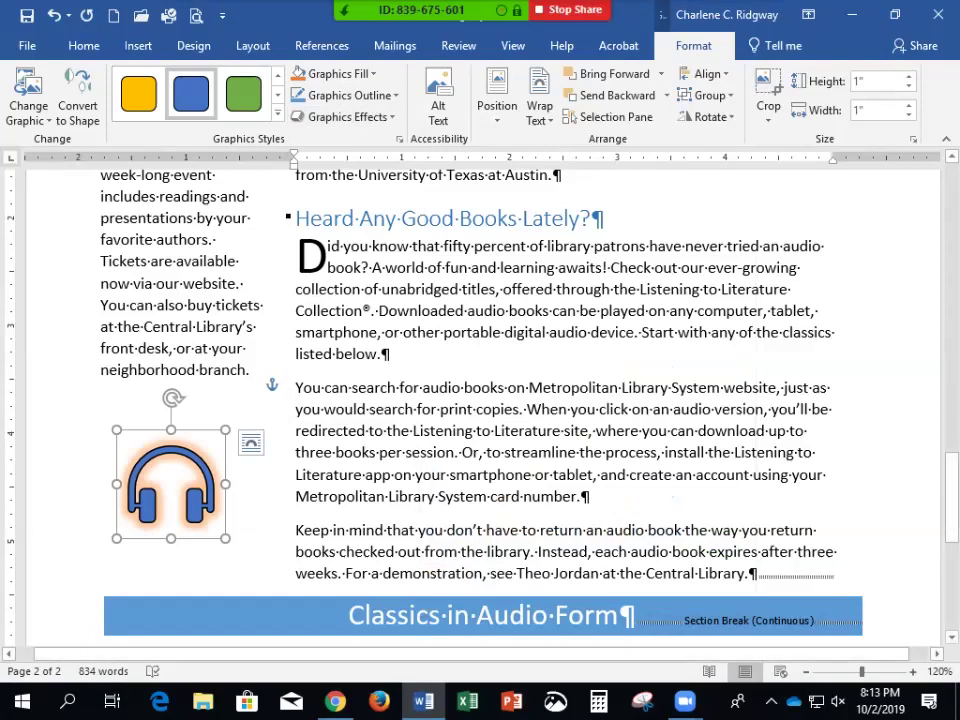
Set the headphones icon's height to 1.5", center it in the space below the narrow column's text, and deselect it.
left_click(870, 81)
type("1.5")
key("Return")
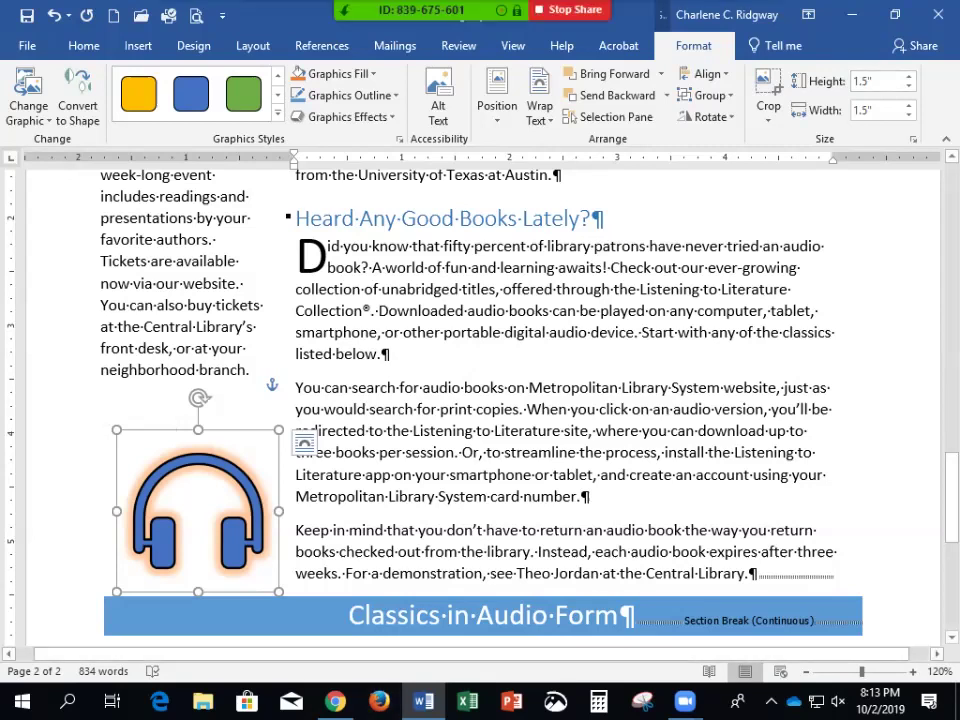
left_click_drag(198, 510, 168, 486)
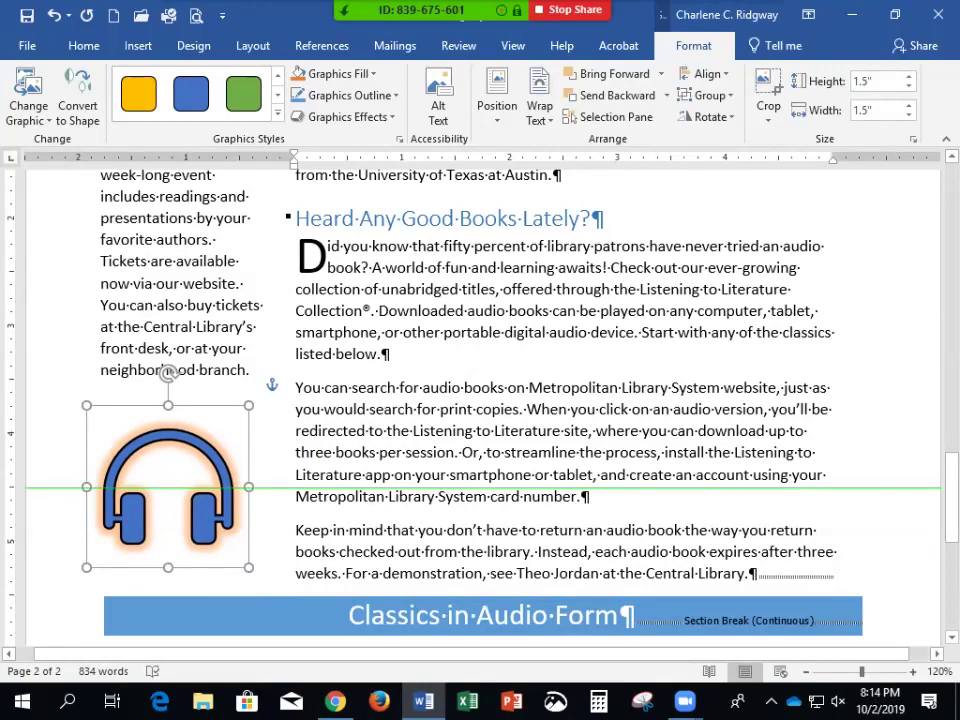
left_click_drag(168, 486, 168, 486)
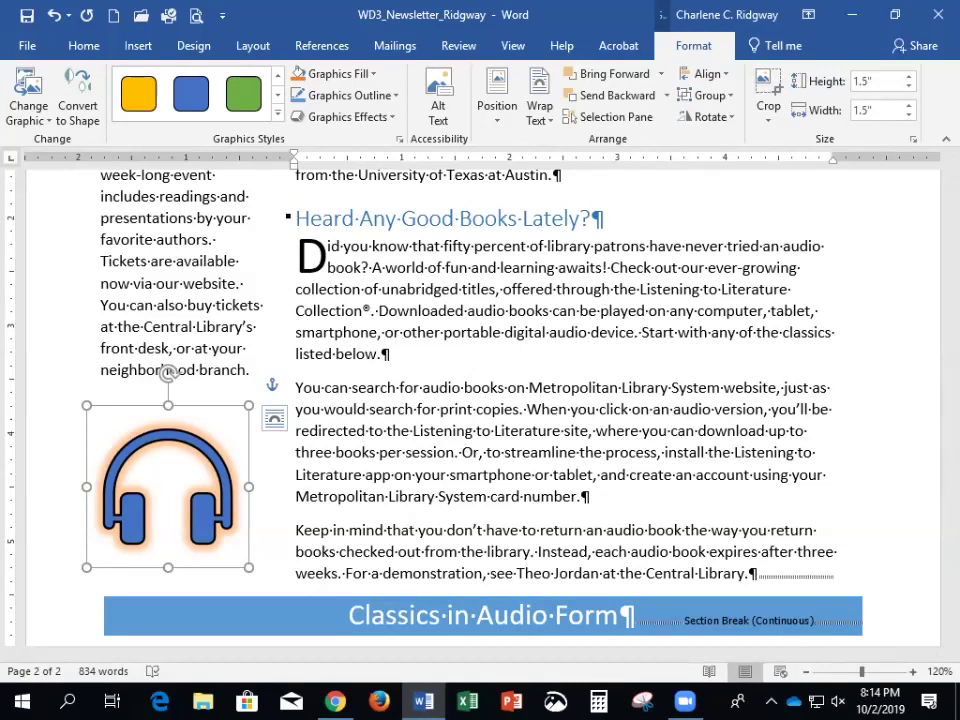
left_click(390, 387)
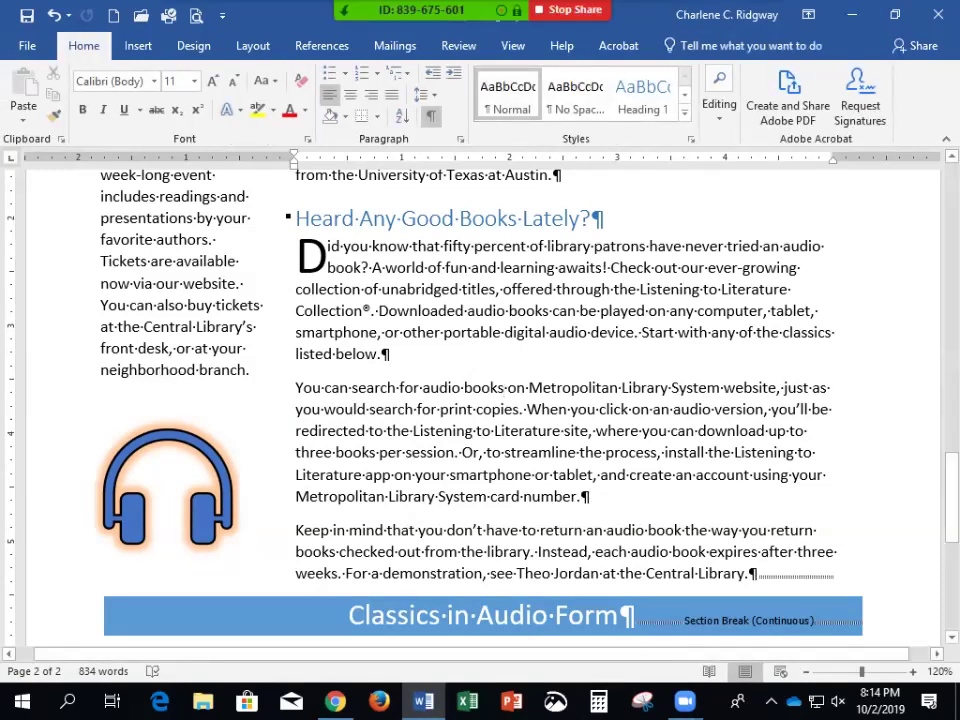
Insert a continuous section break after the Wuthering Heights entry to balance the three Classics in Audio Form columns.
scroll(712, 390, "down", 6)
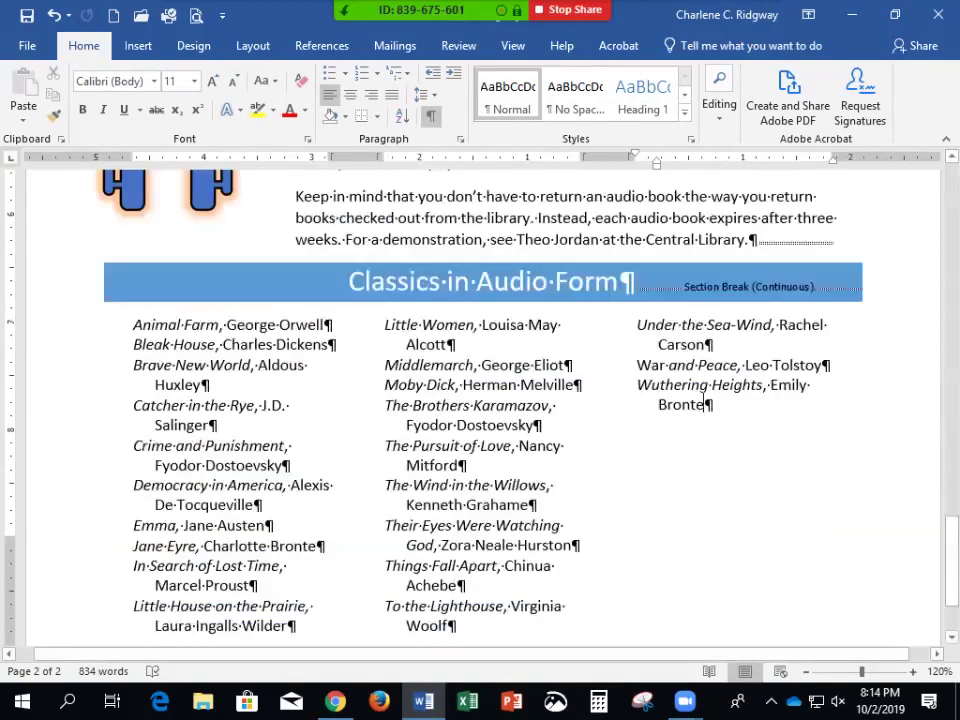
scroll(704, 388, "down", 2)
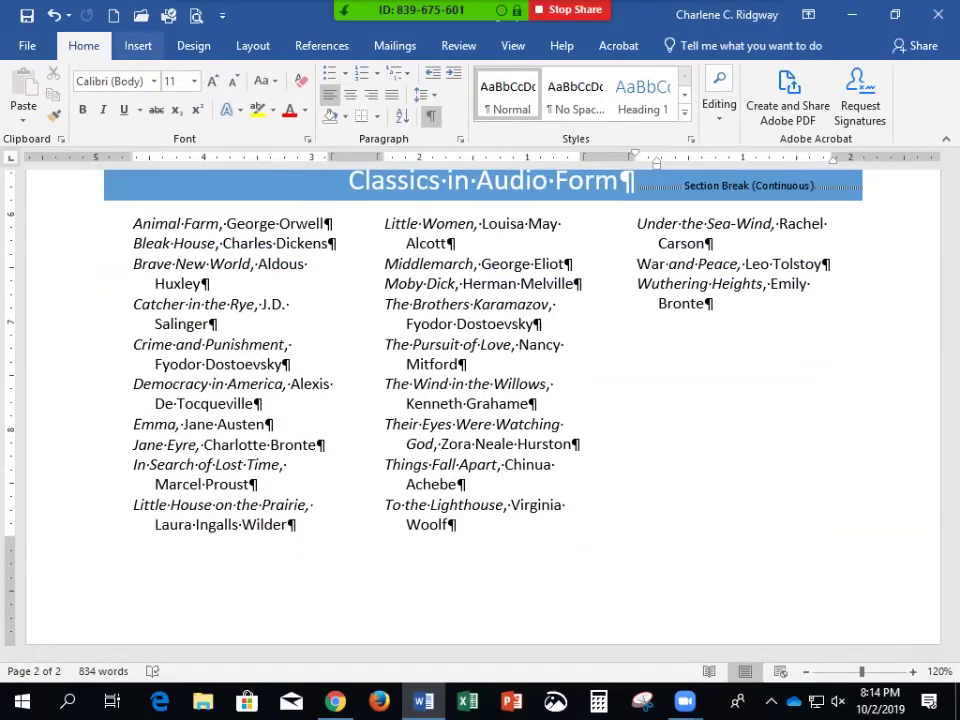
left_click(253, 45)
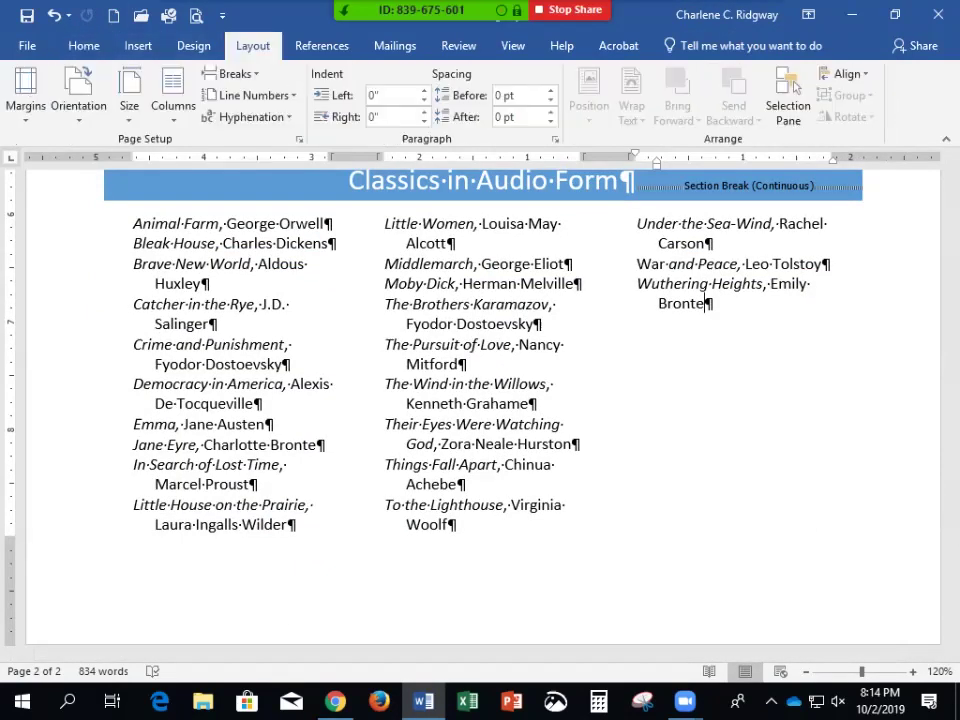
left_click(232, 74)
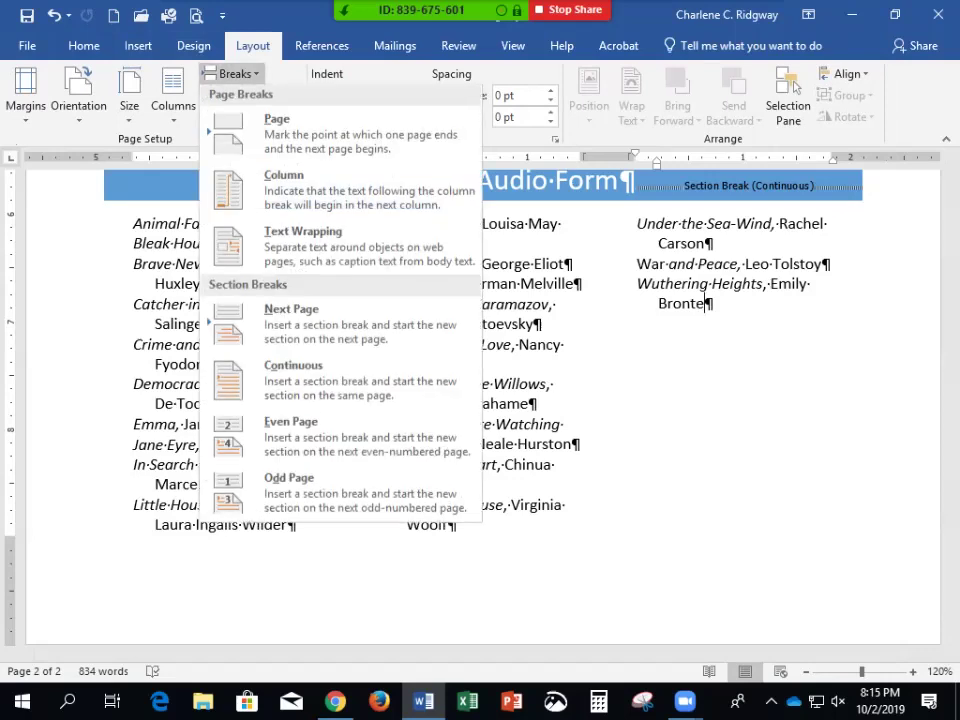
left_click(293, 380)
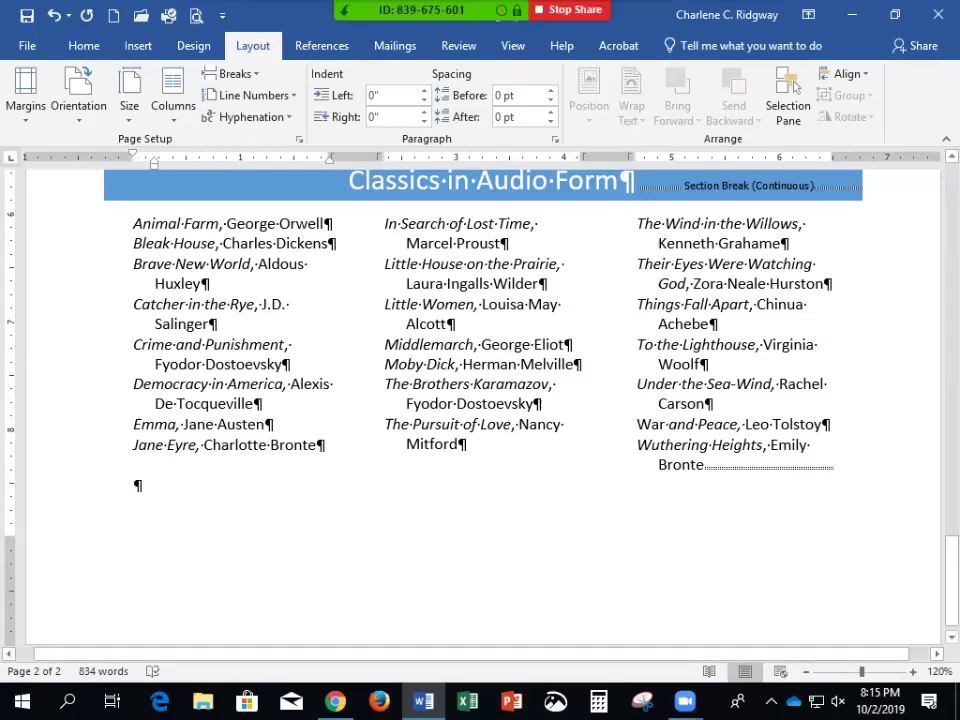
Show both newsletter pages side by side and change the document's theme colors to Green.
left_click(513, 46)
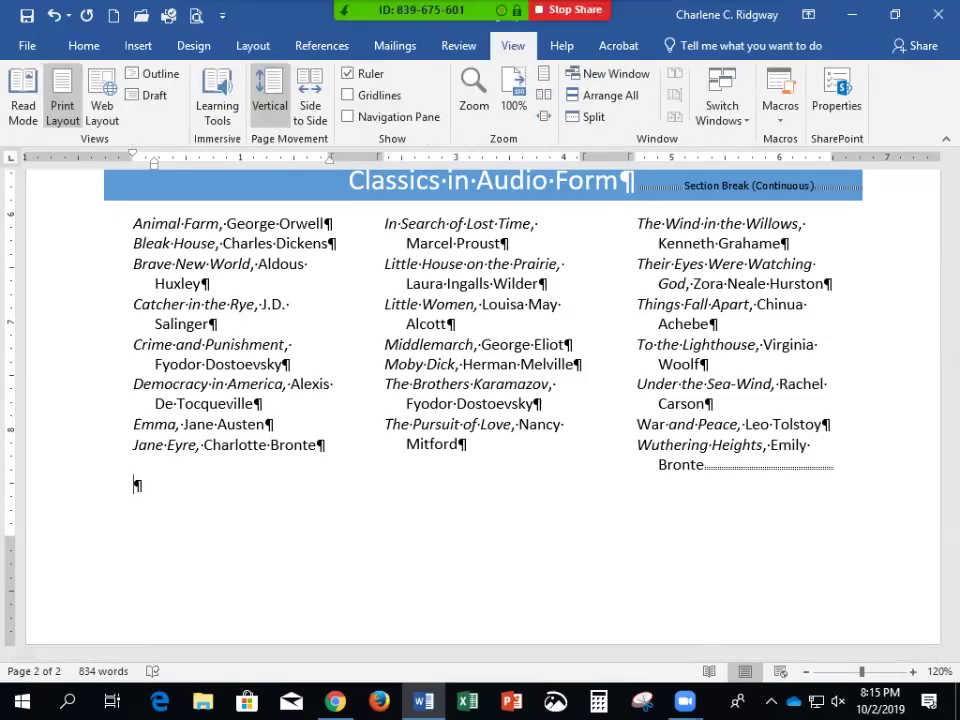
left_click(543, 94)
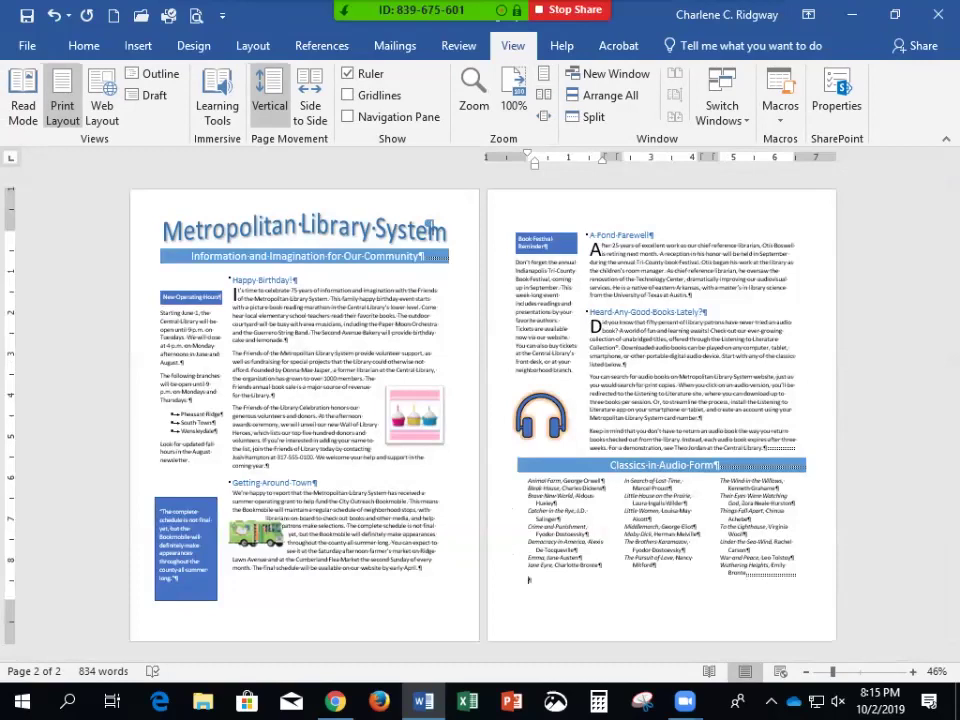
left_click(193, 46)
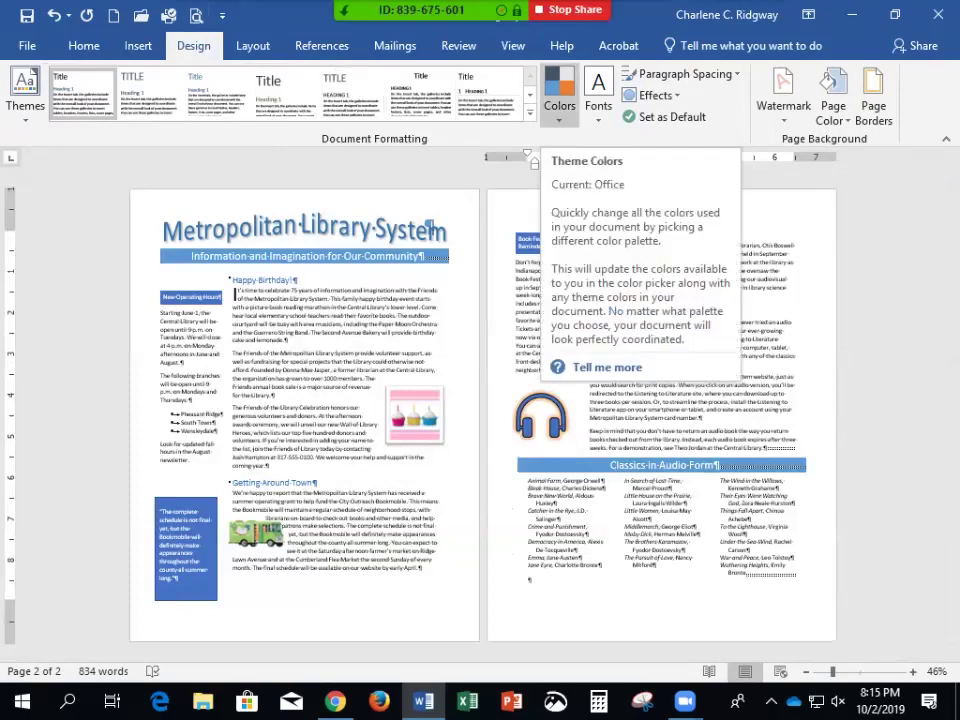
left_click(560, 95)
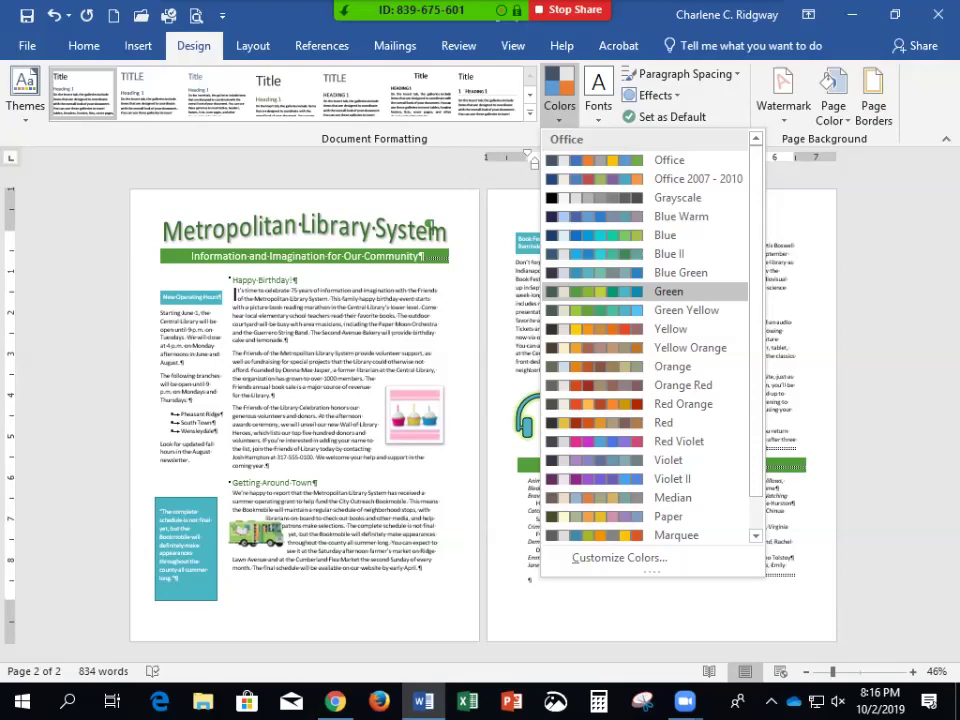
left_click(660, 291)
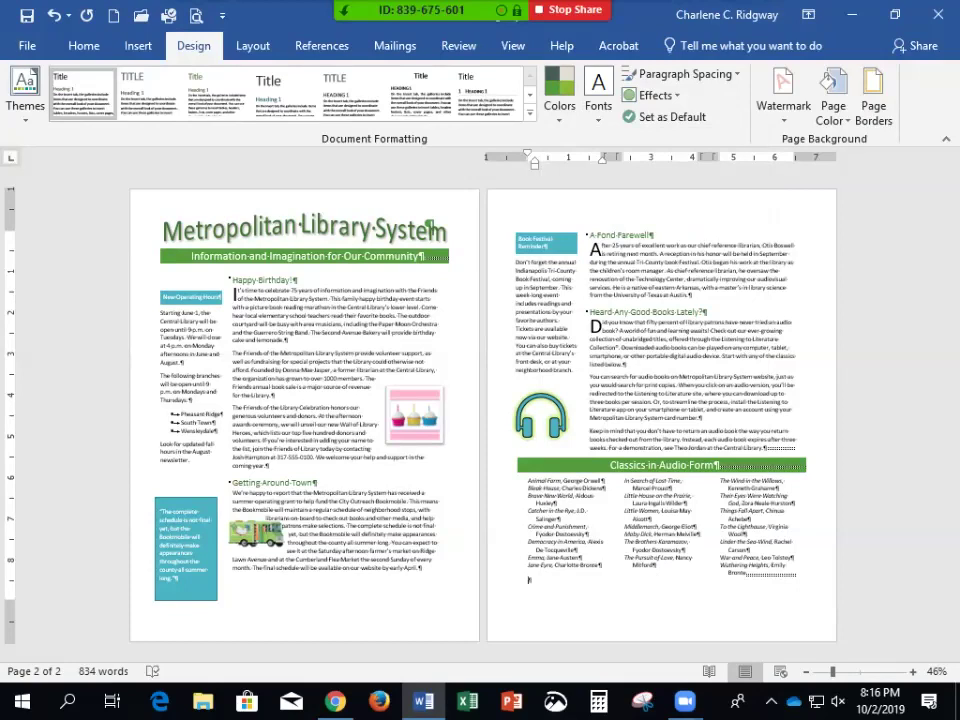
Add a Box page border in Green, Accent 1 to the whole document.
left_click(873, 100)
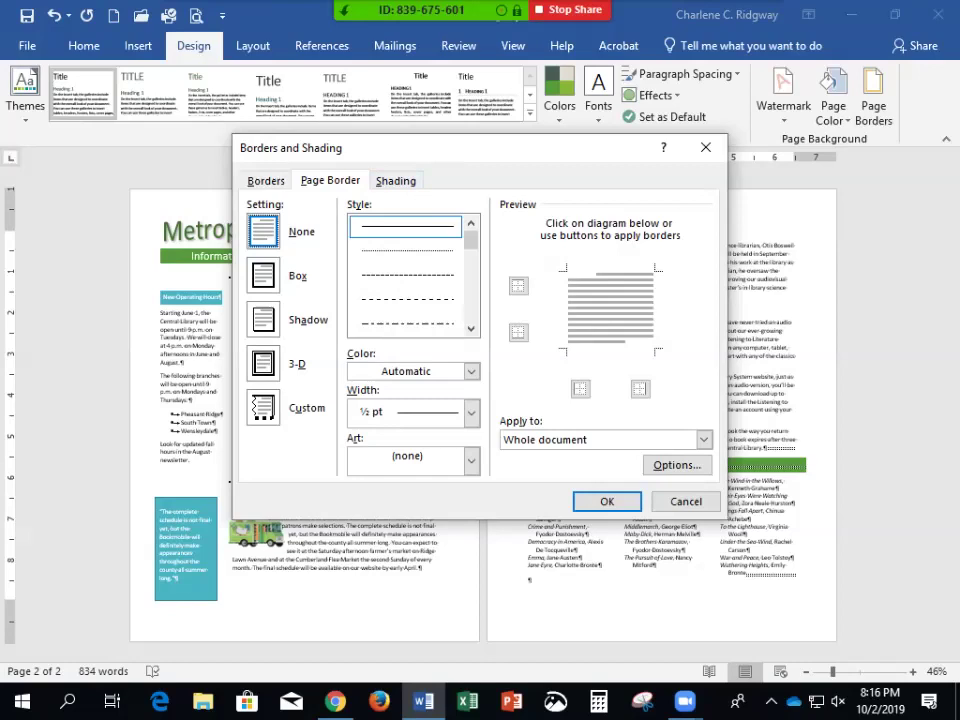
left_click(263, 276)
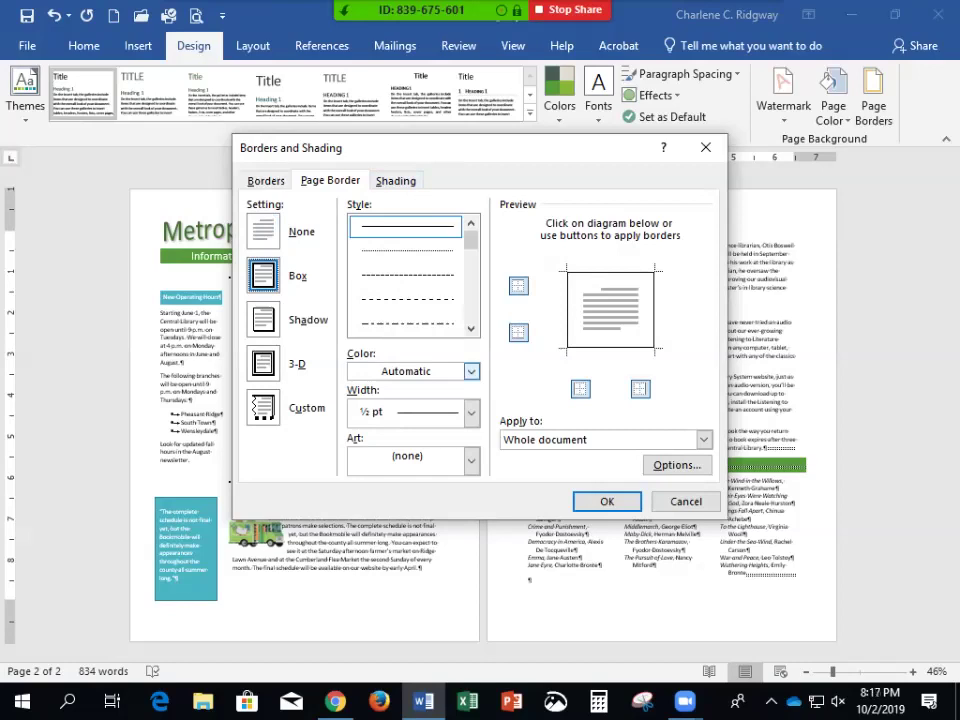
left_click(470, 371)
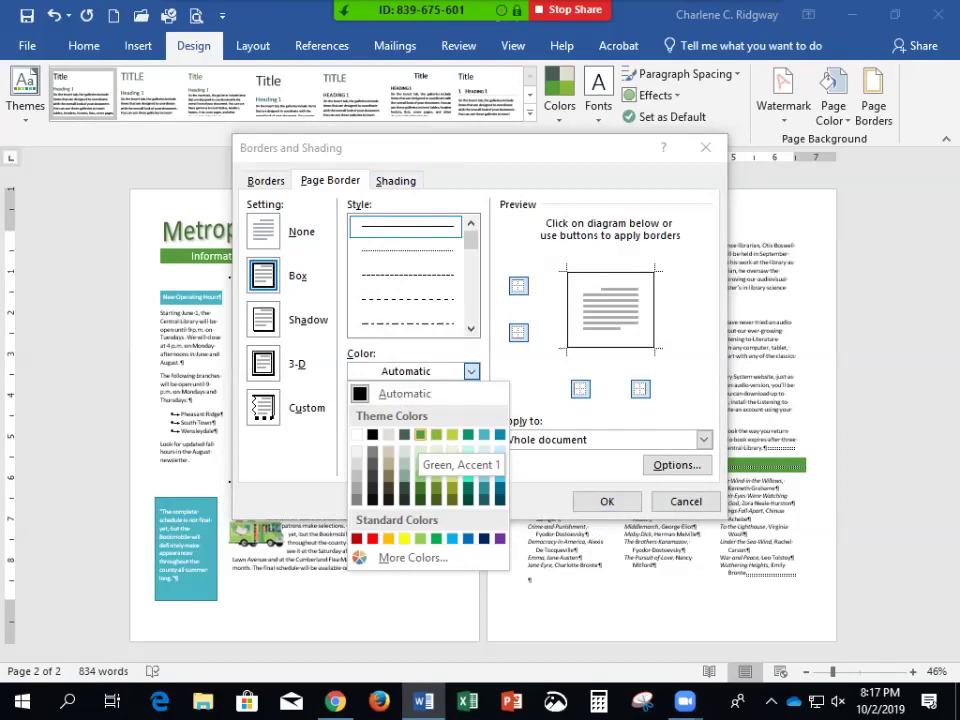
left_click(420, 434)
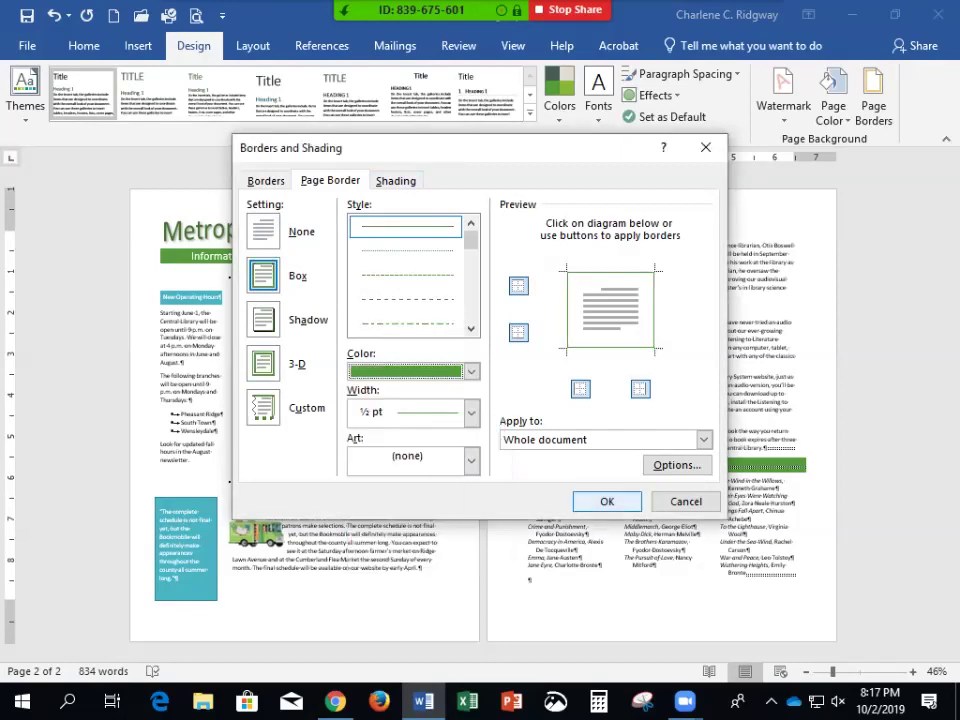
left_click(607, 501)
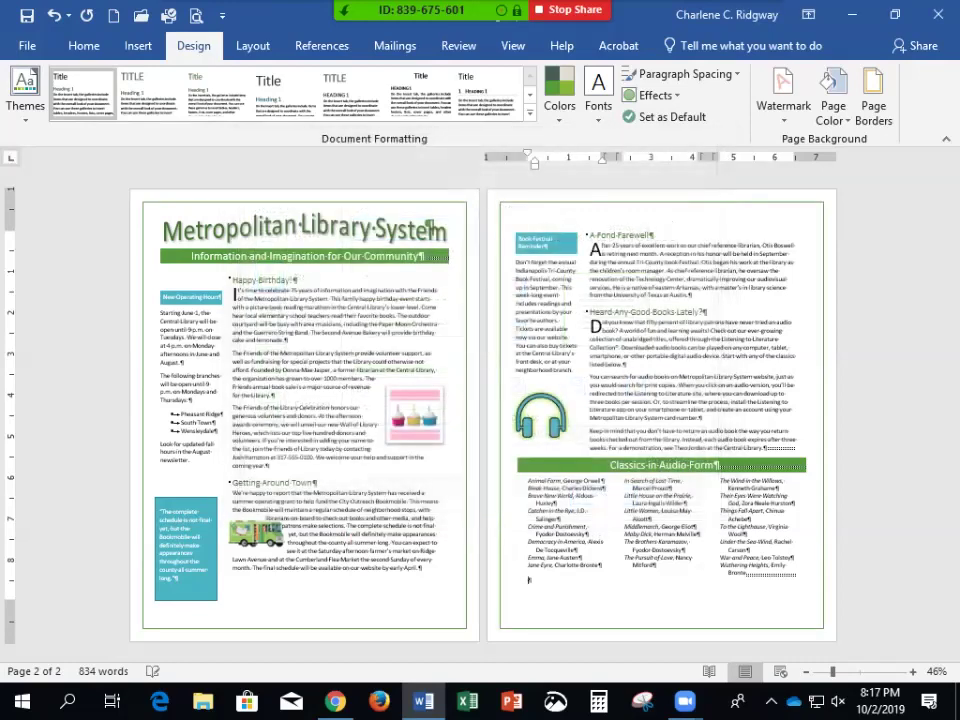
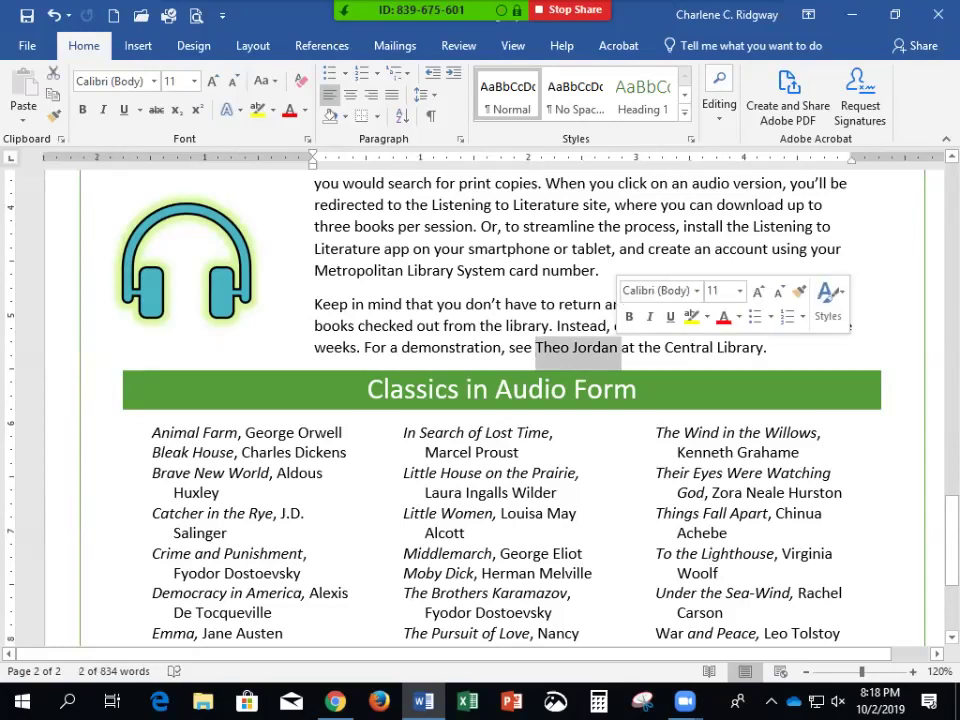
Replace the selected demonstration contact's name above the Classics in Audio Form heading with the author's own full name.
type("Charlene Ridgway")
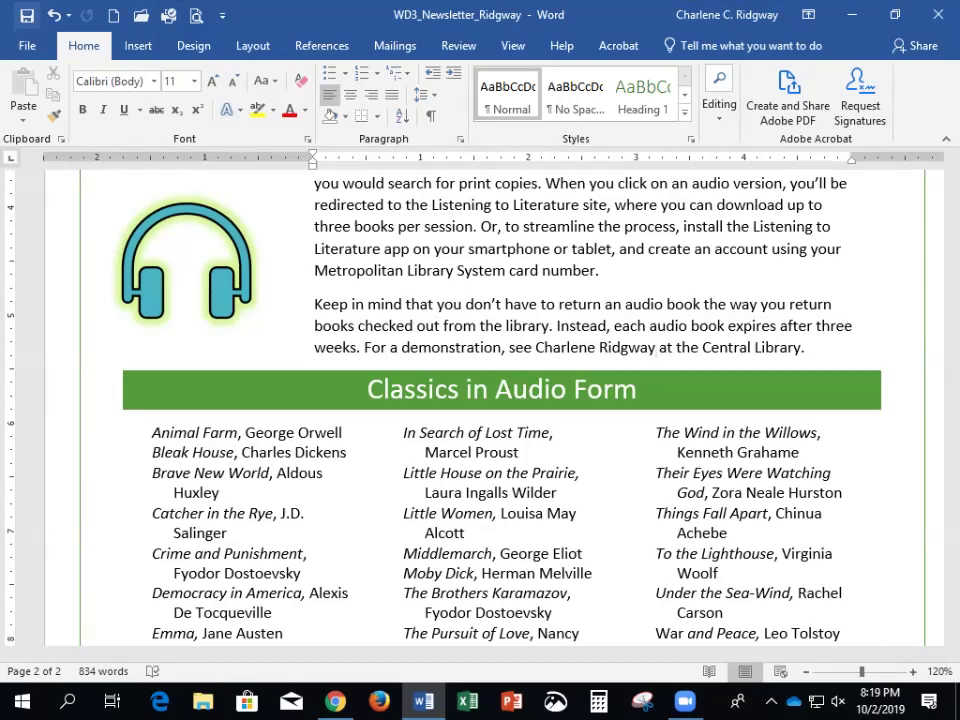
Export the newsletter as a PDF under its current file name and look through both pages of the published file.
key("alt+f")
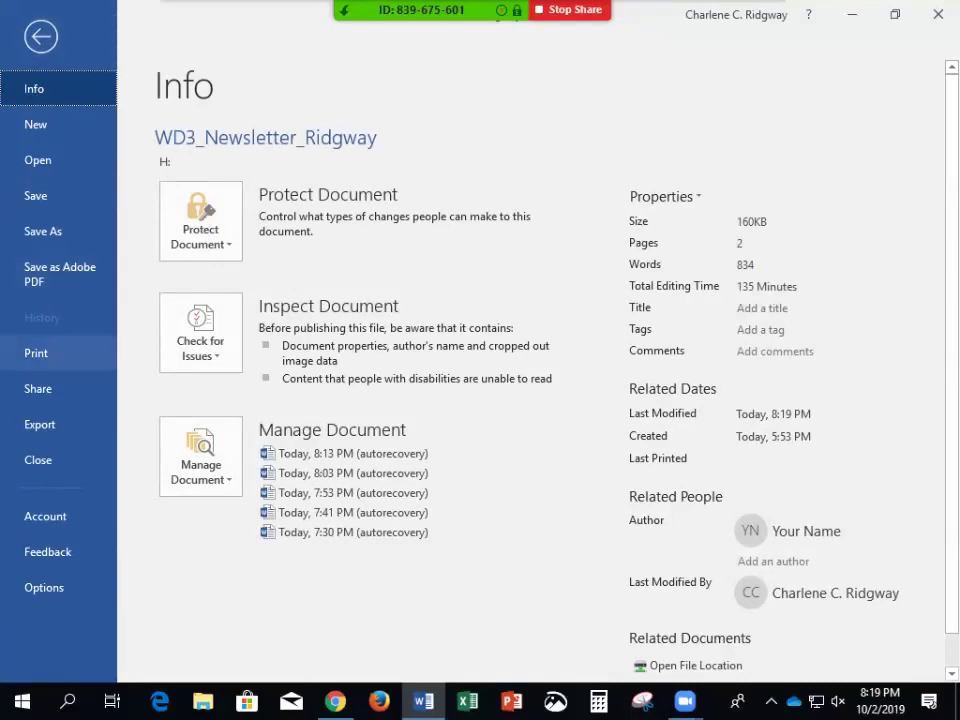
left_click(40, 424)
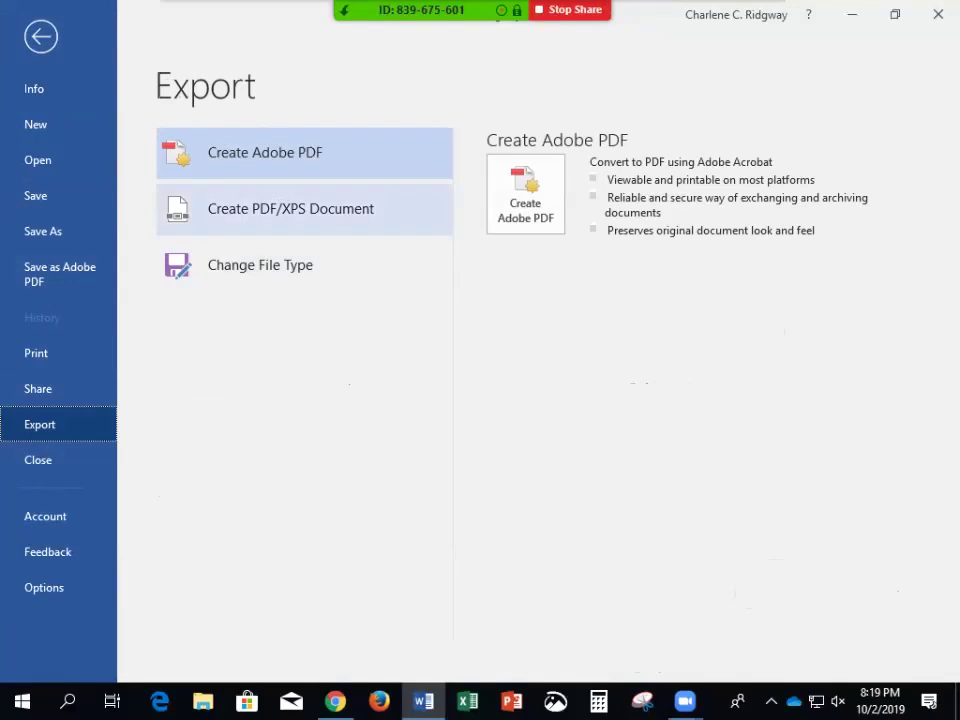
left_click(304, 210)
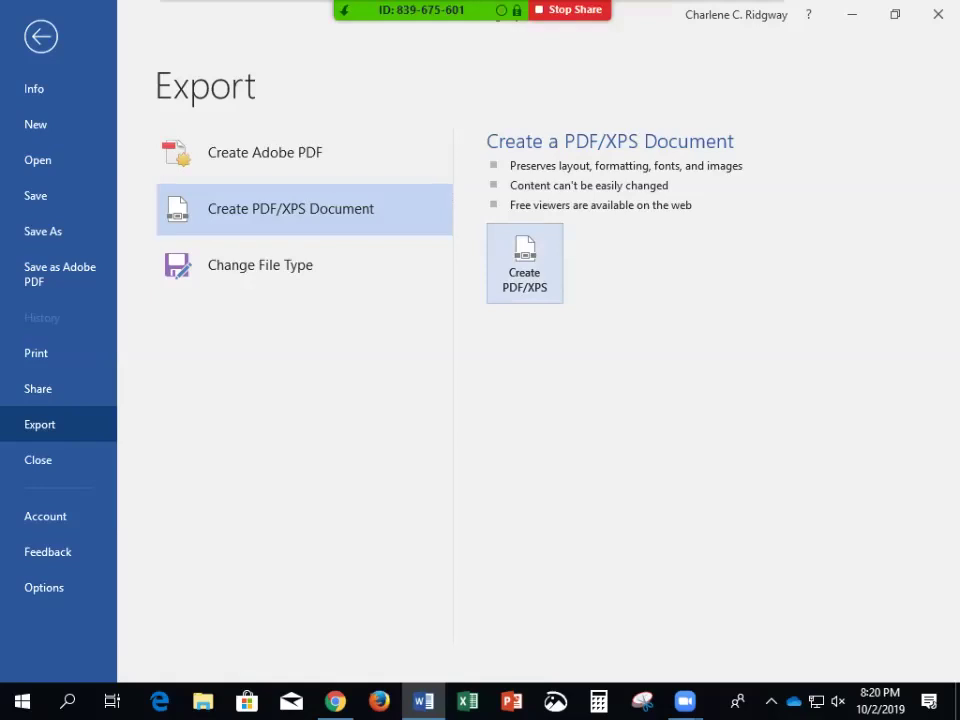
left_click(524, 263)
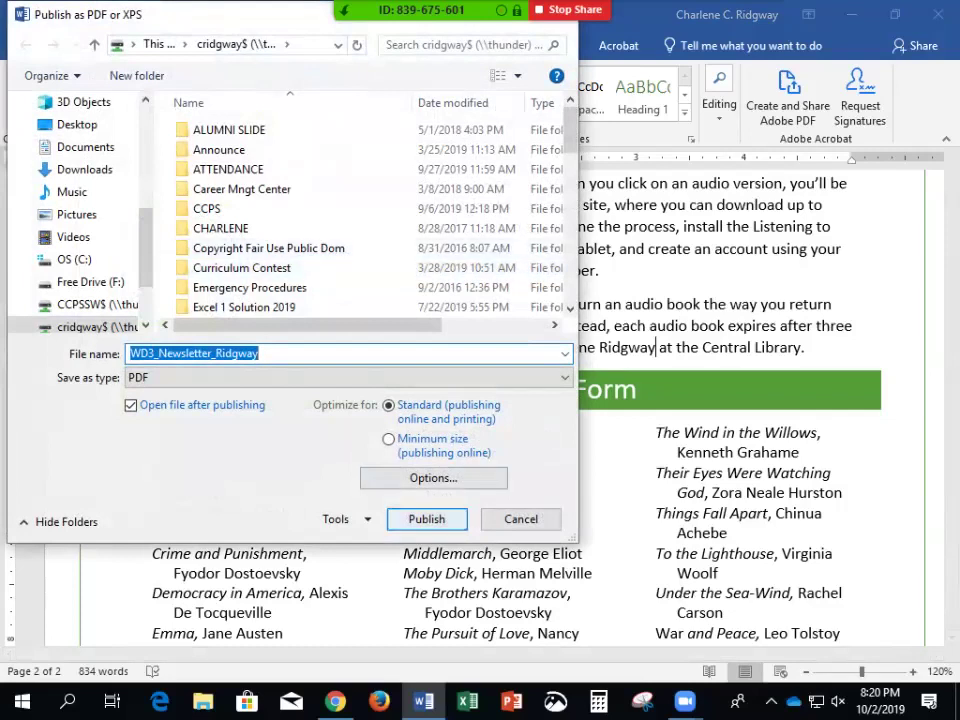
key("Return")
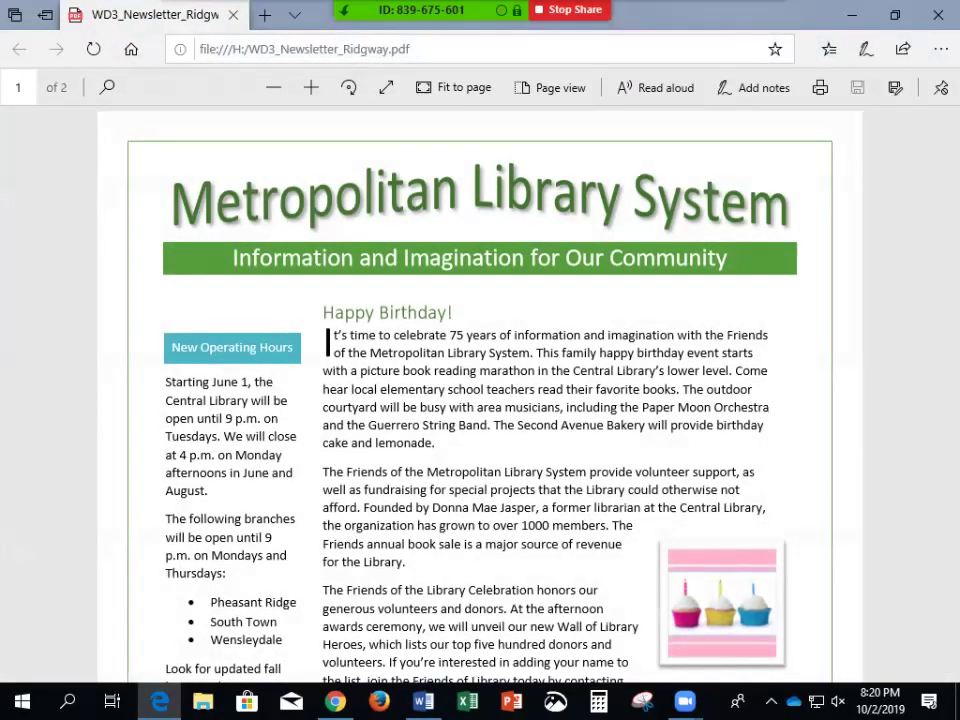
scroll(480, 400, "down", 15)
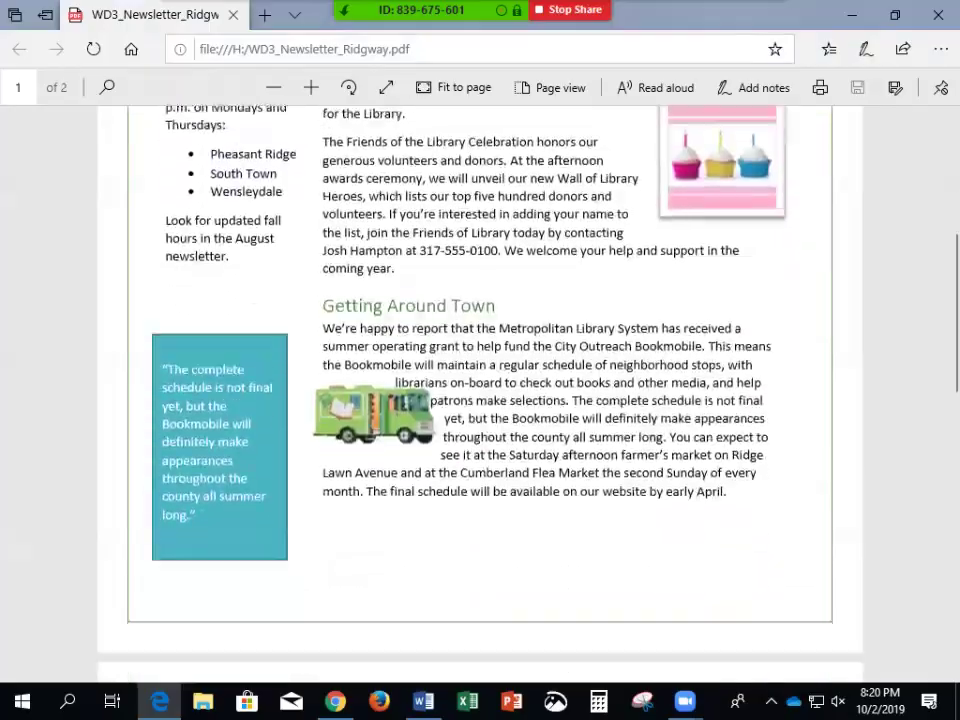
scroll(480, 400, "up", 6)
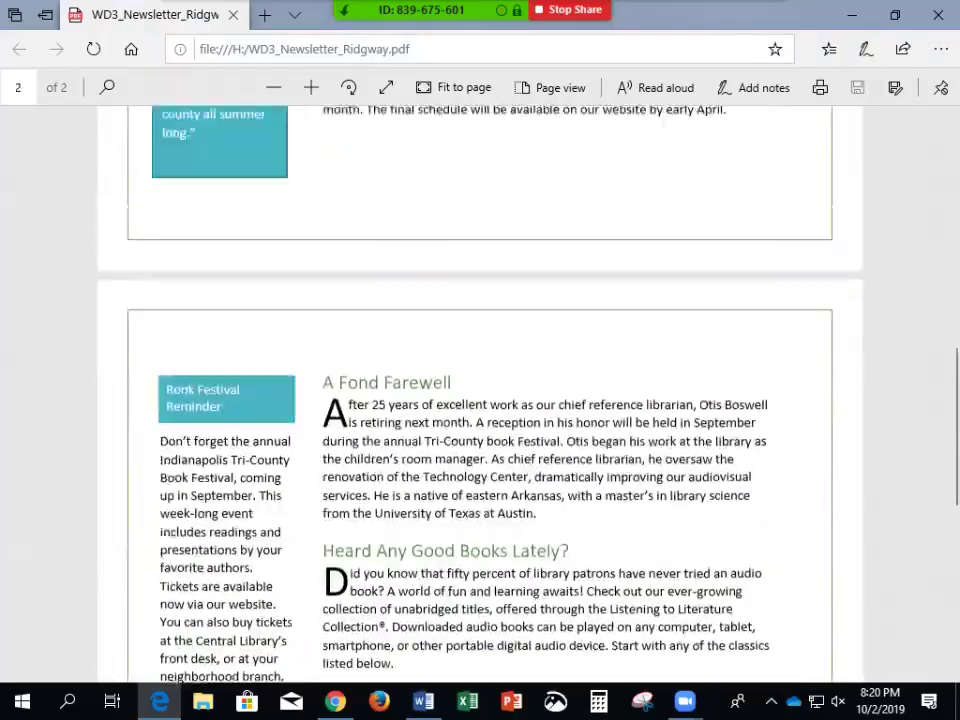
scroll(480, 400, "down", 7)
scroll(480, 400, "up", 10)
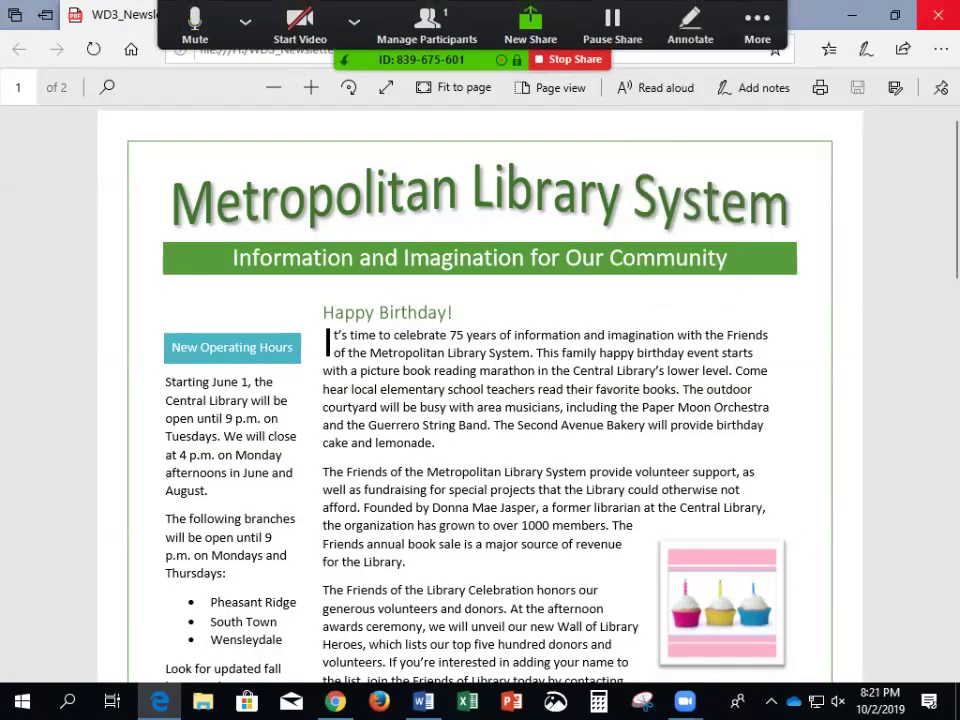
Switch back to Word and close the newsletter document.
key("alt+Tab")
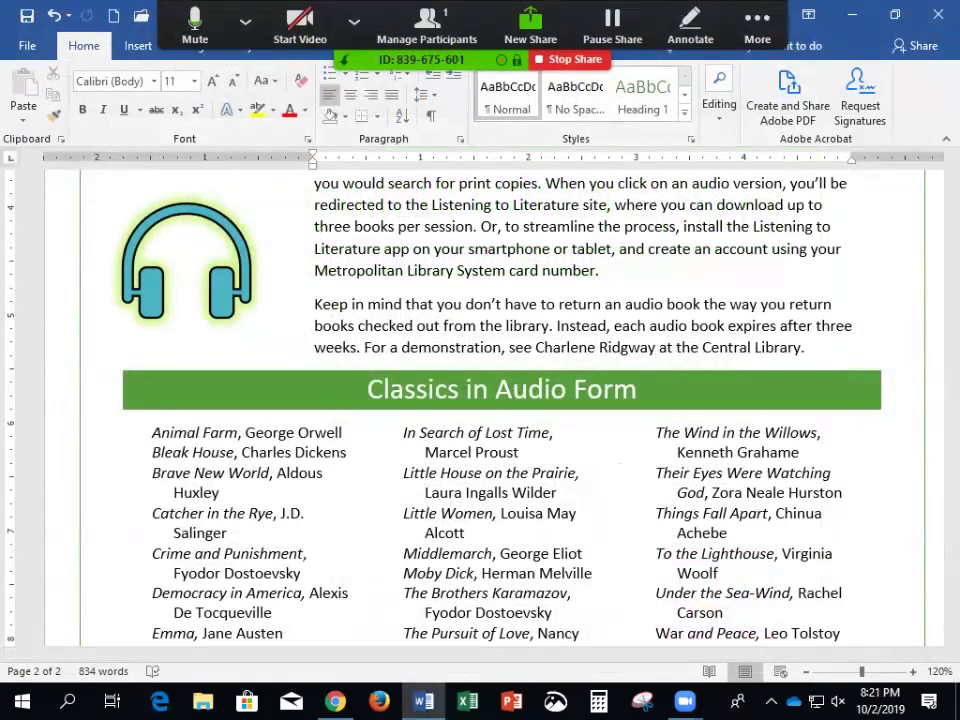
left_click(27, 45)
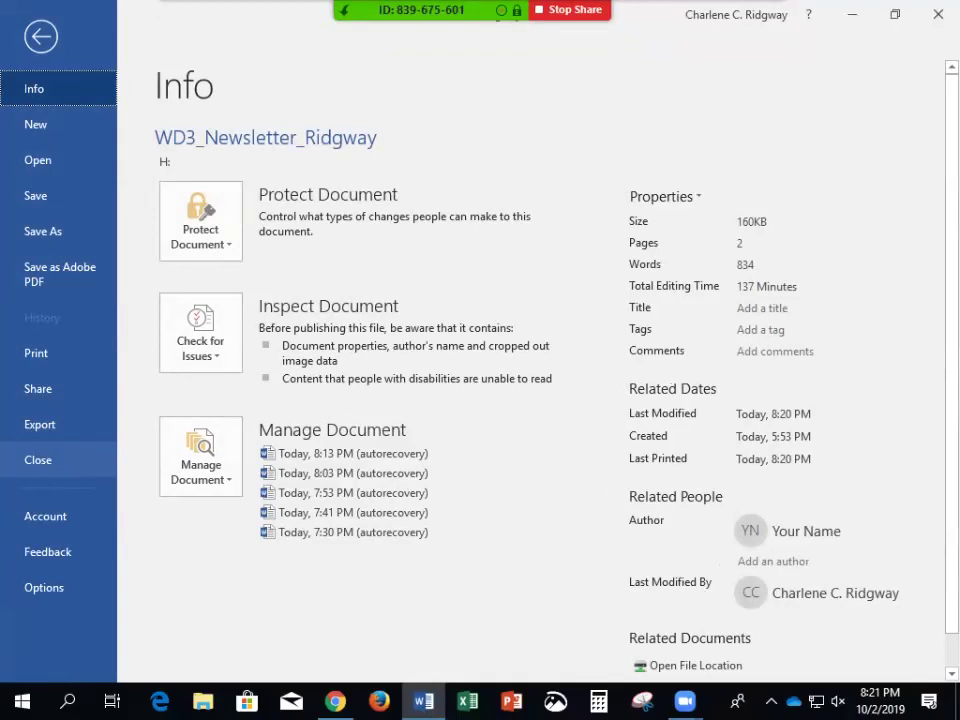
key("ctrl+w")
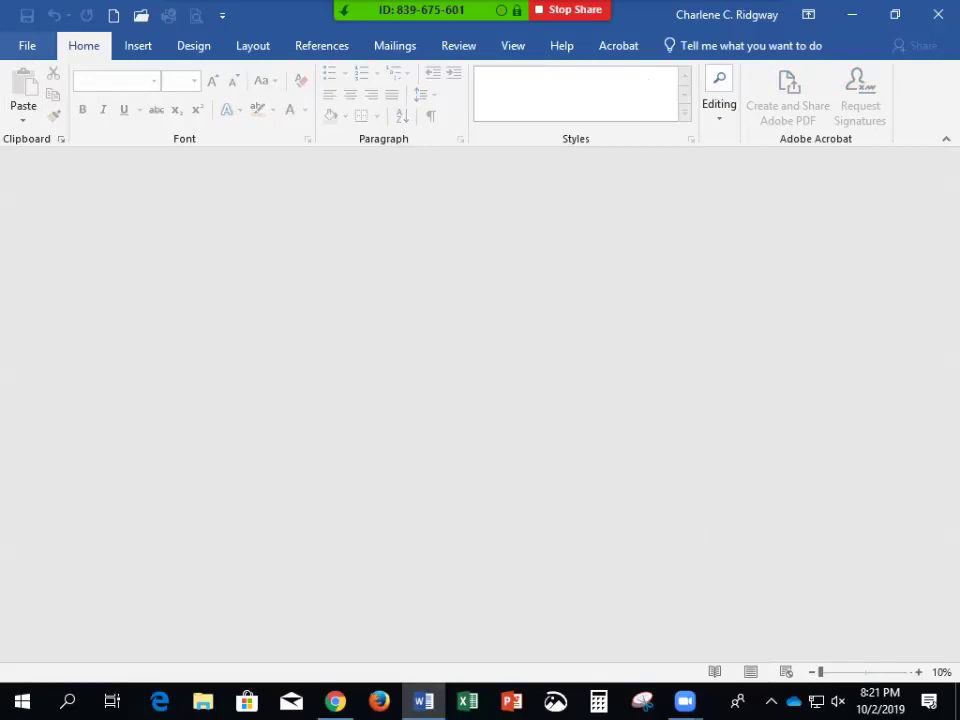
Open the PDF Support_WD_4_Listening from the Word4 Module folder of Word 1-4 Student Data Files MS 2019, converting it to an editable document.
key("ctrl+o")
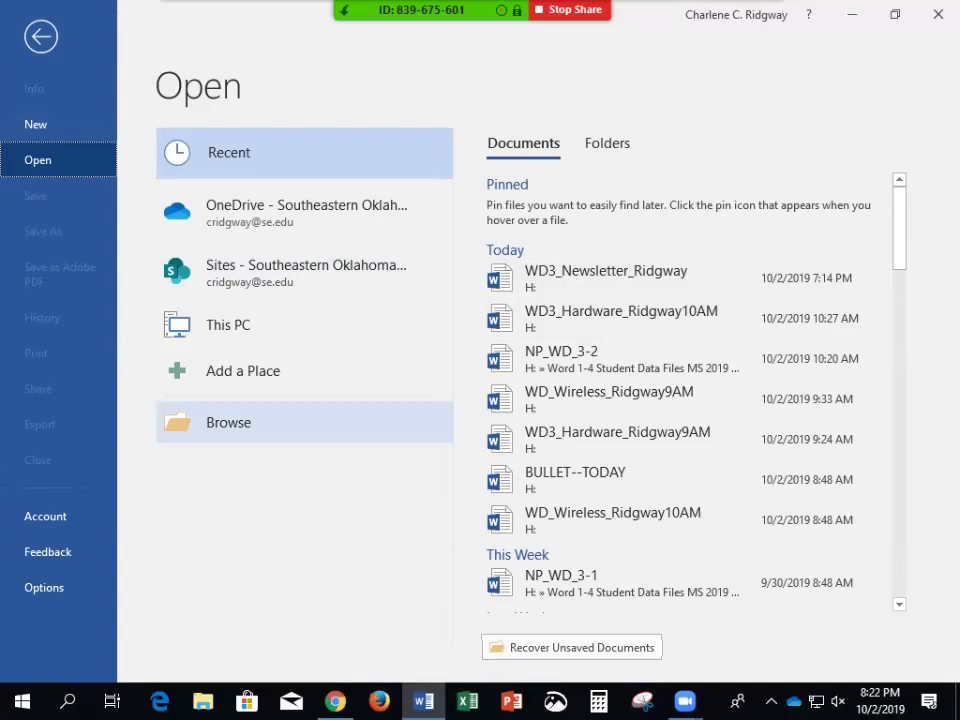
left_click(228, 325)
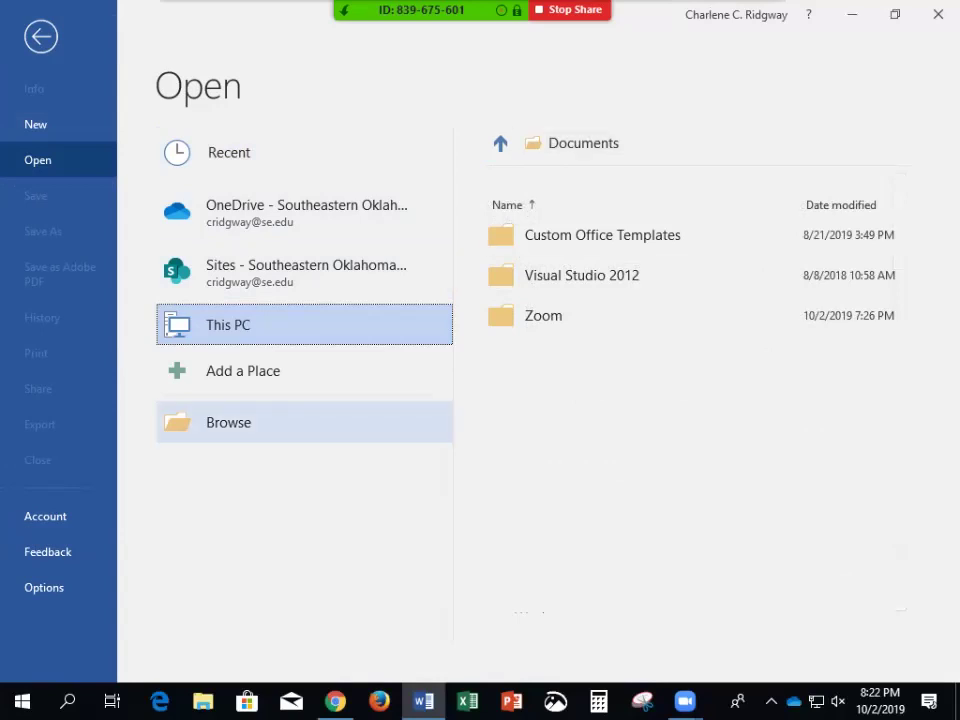
left_click(228, 422)
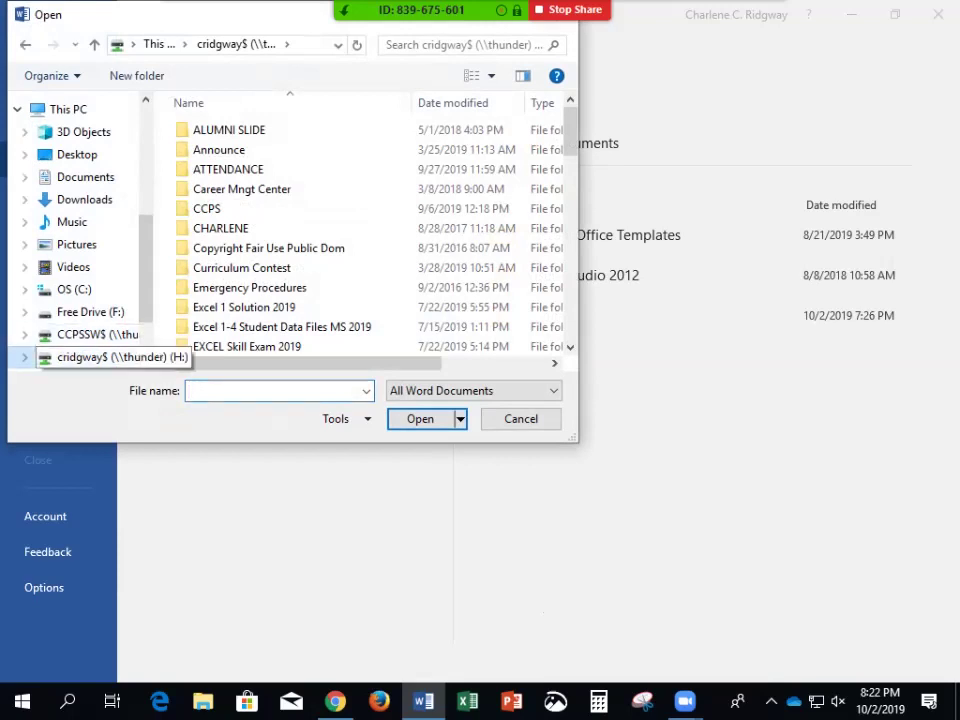
scroll(378, 126, "down", 1)
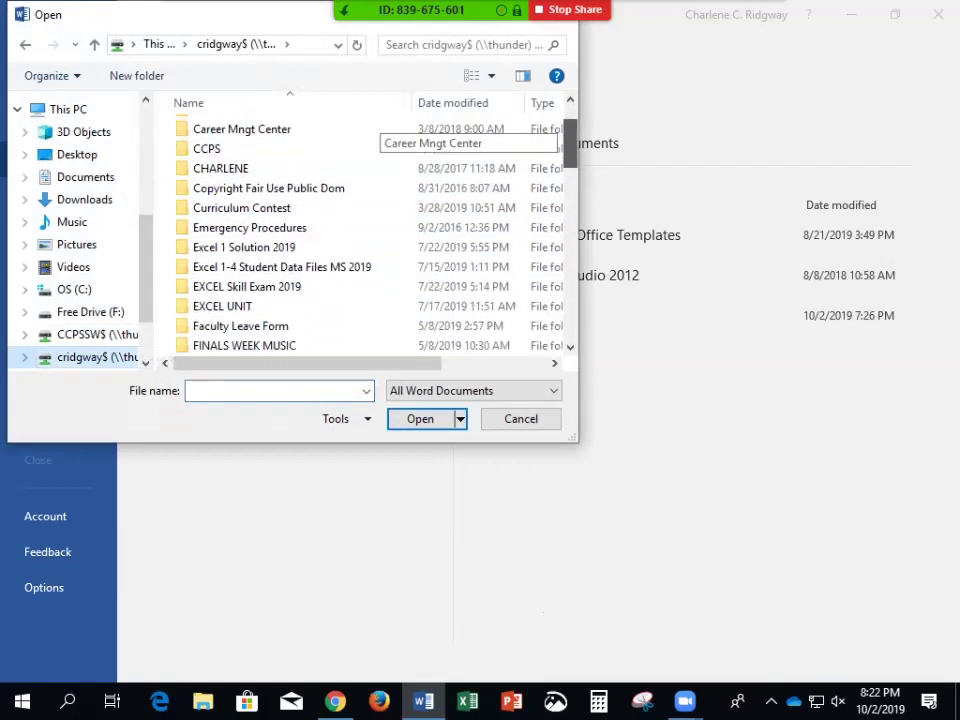
scroll(378, 126, "down", 9)
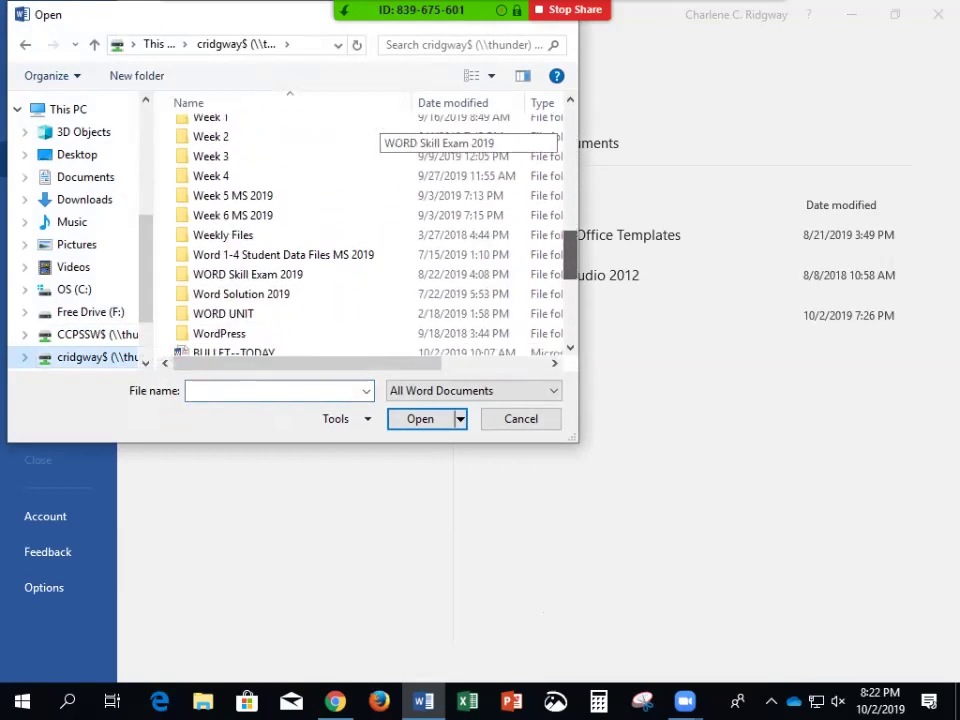
scroll(300, 230, "down", 1)
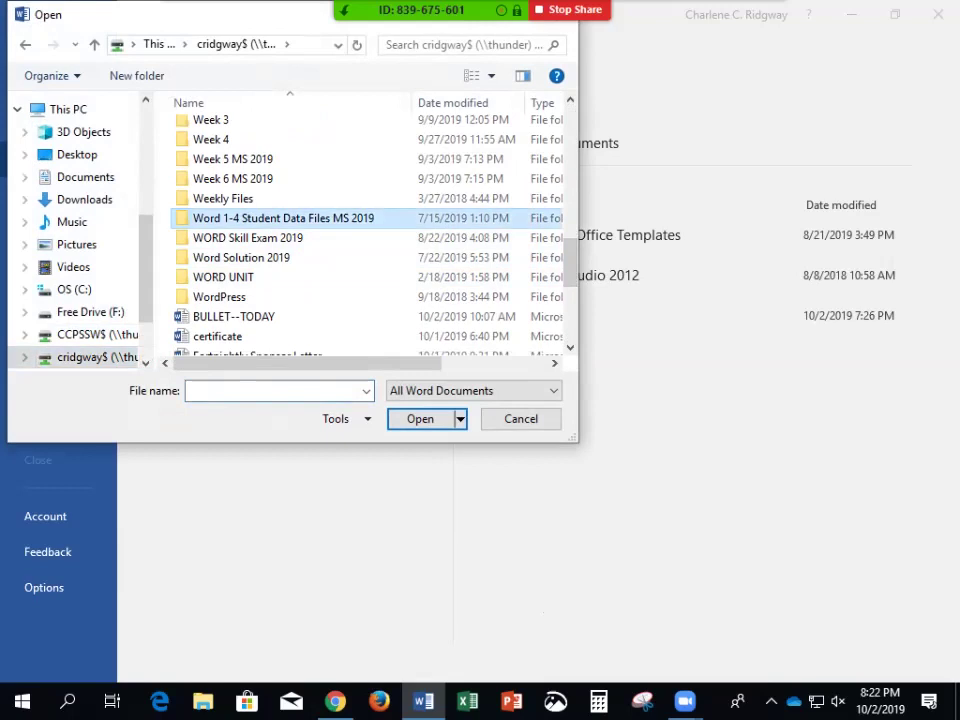
double_click(283, 217)
double_click(208, 189)
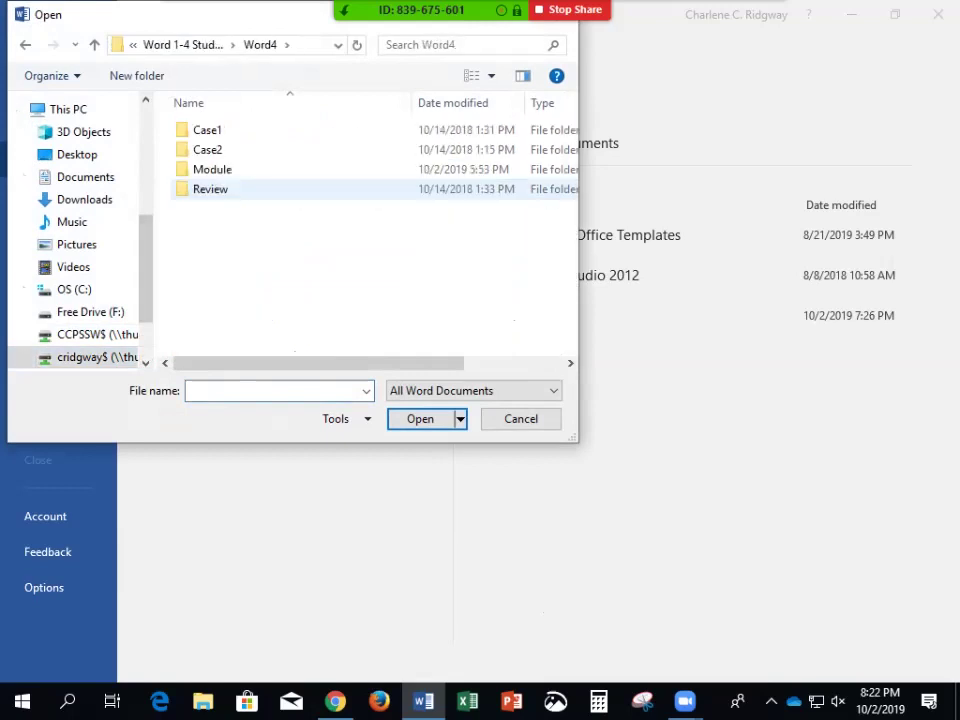
double_click(212, 169)
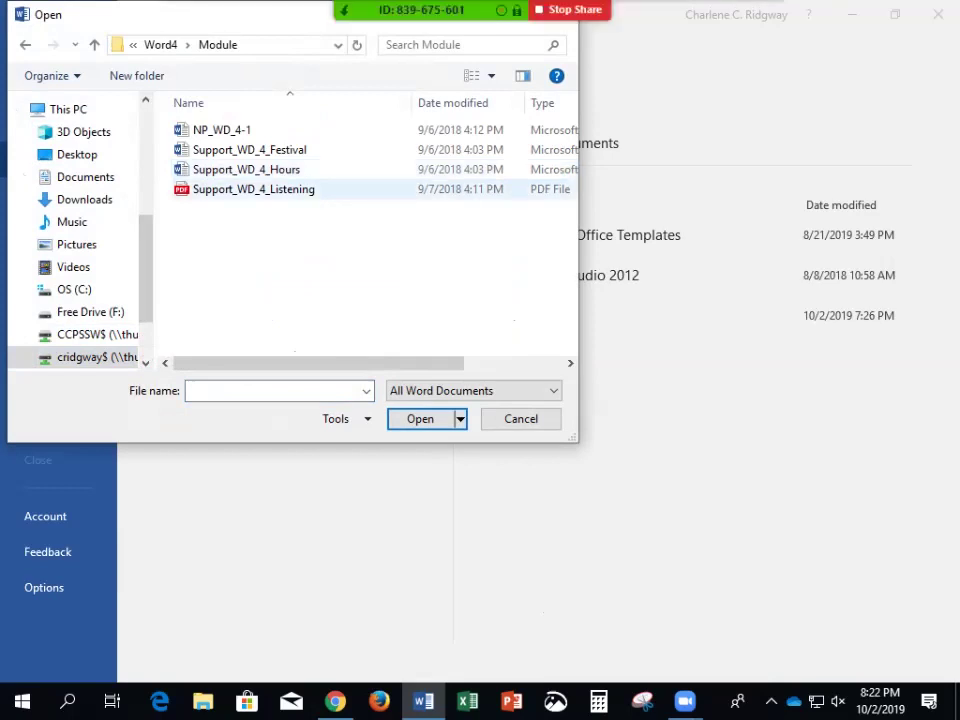
double_click(253, 189)
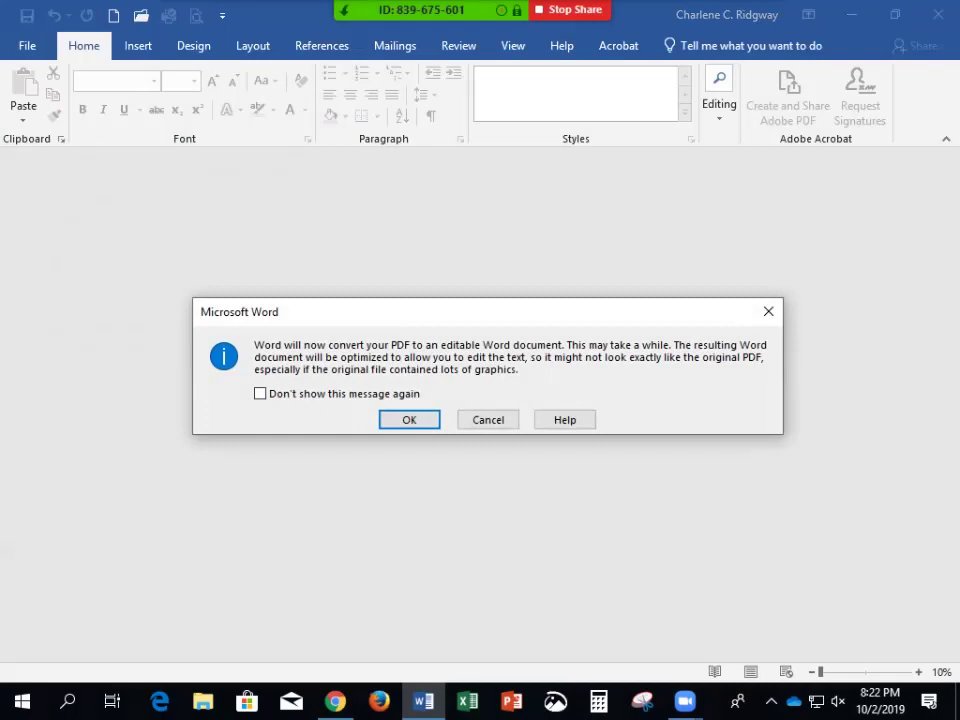
key("Return")
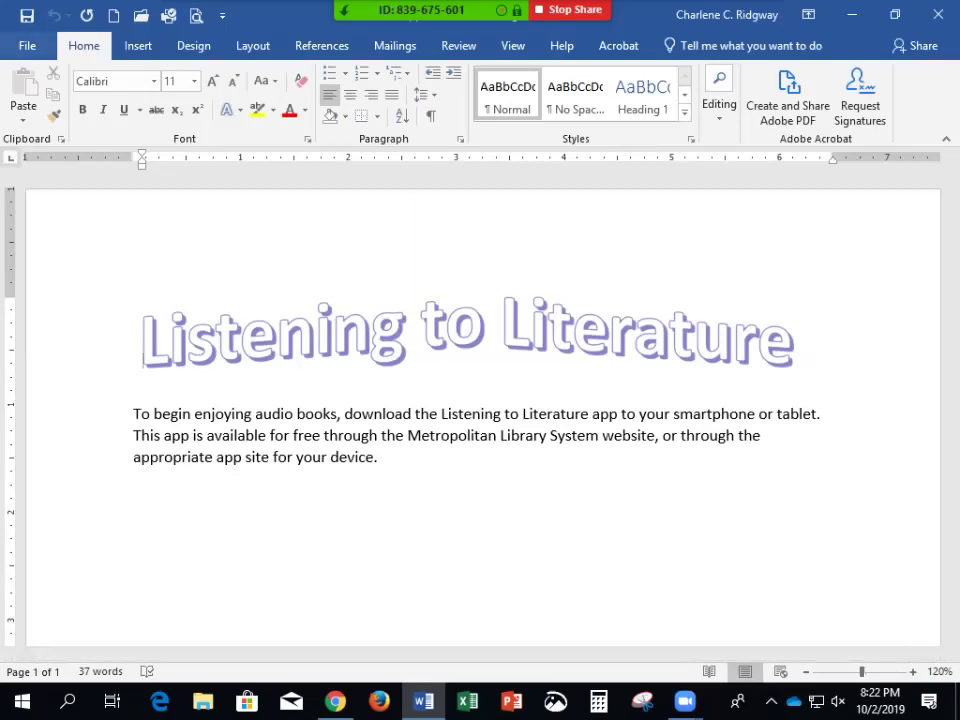
Save the converted PDF as a Word document named WD4_Listening Revised in the Word4 Module folder.
left_click(27, 46)
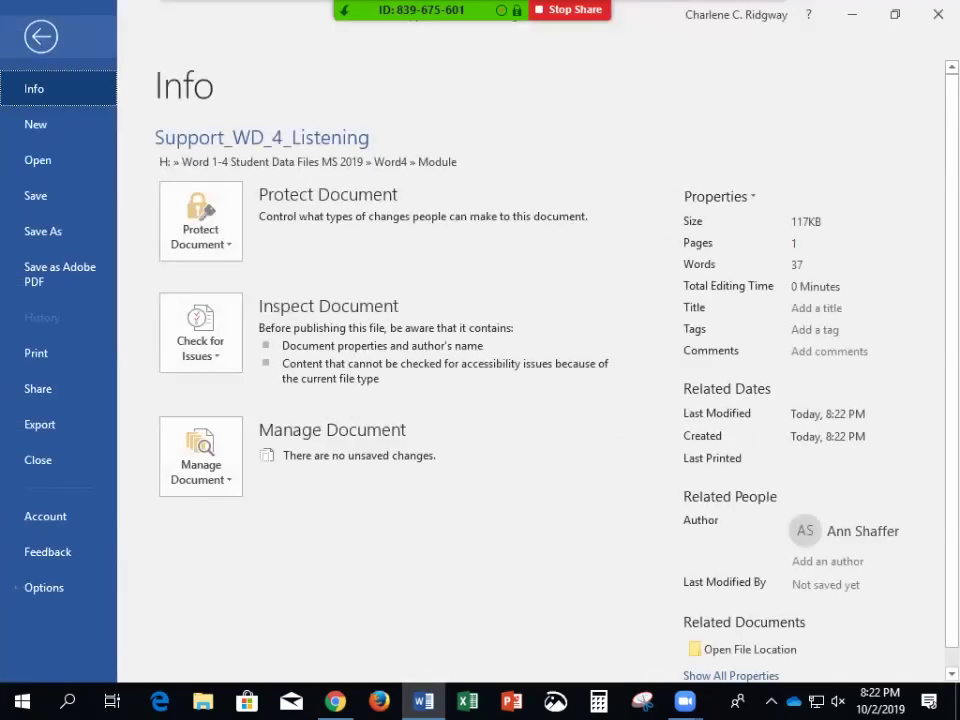
left_click(43, 231)
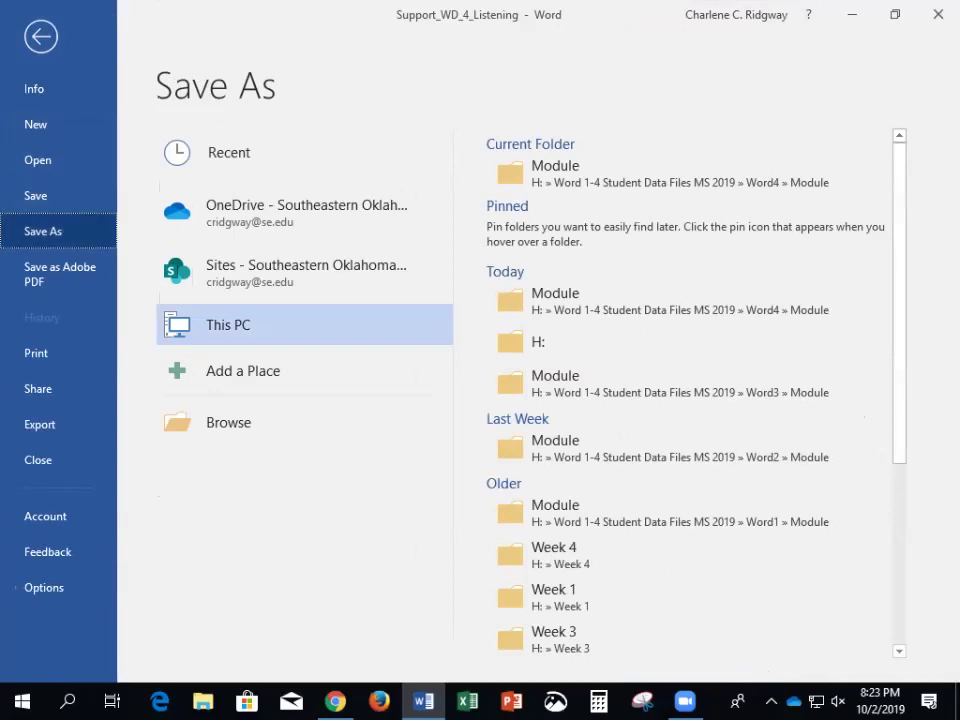
left_click(229, 325)
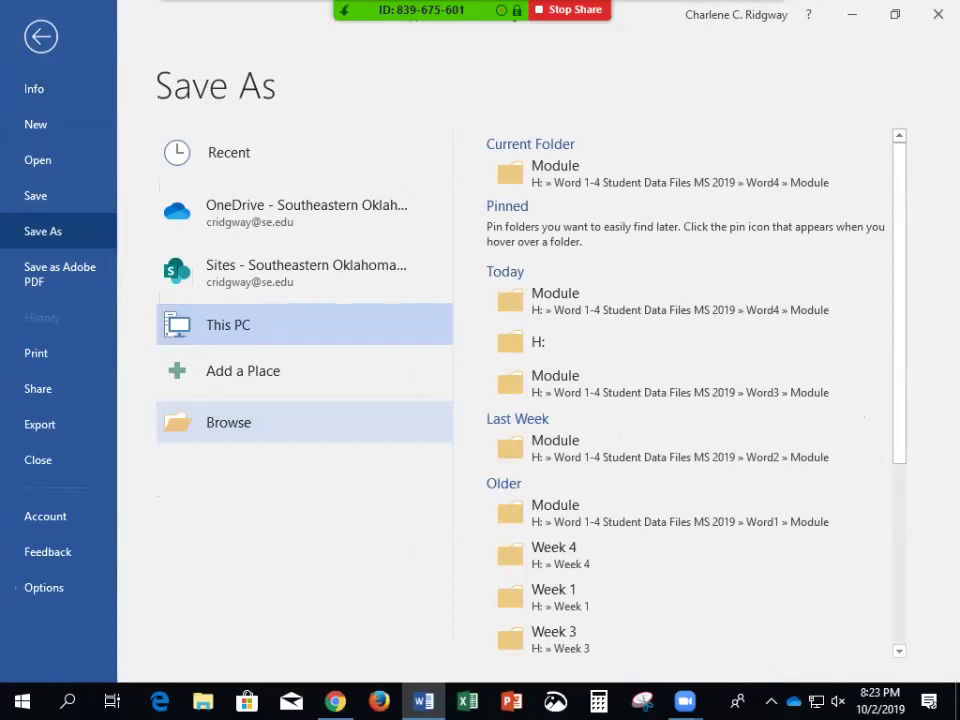
left_click(228, 422)
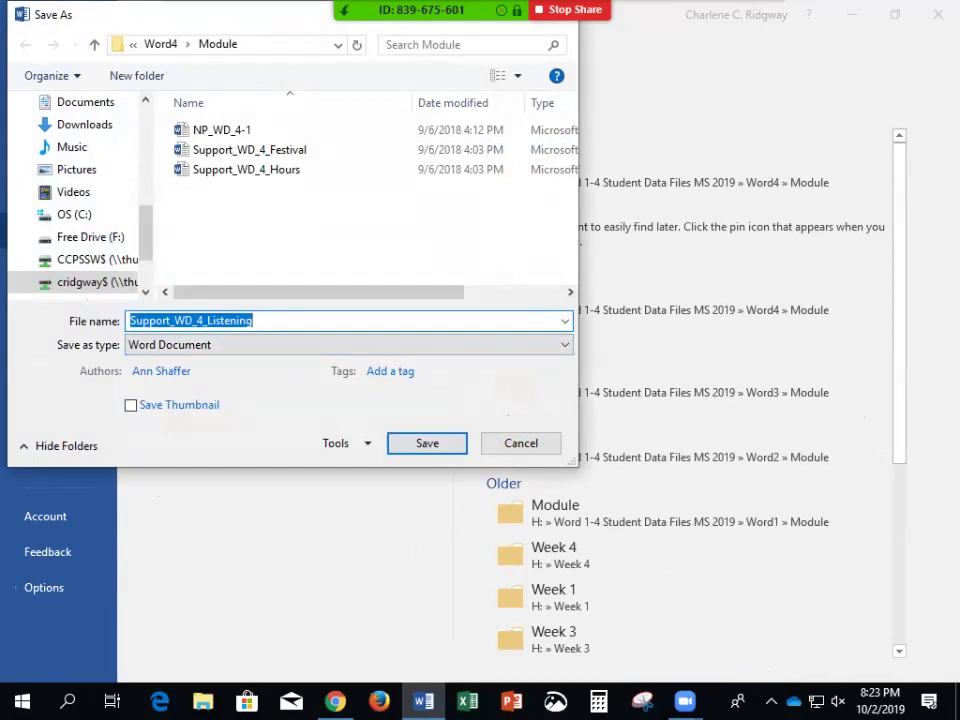
left_click(131, 321)
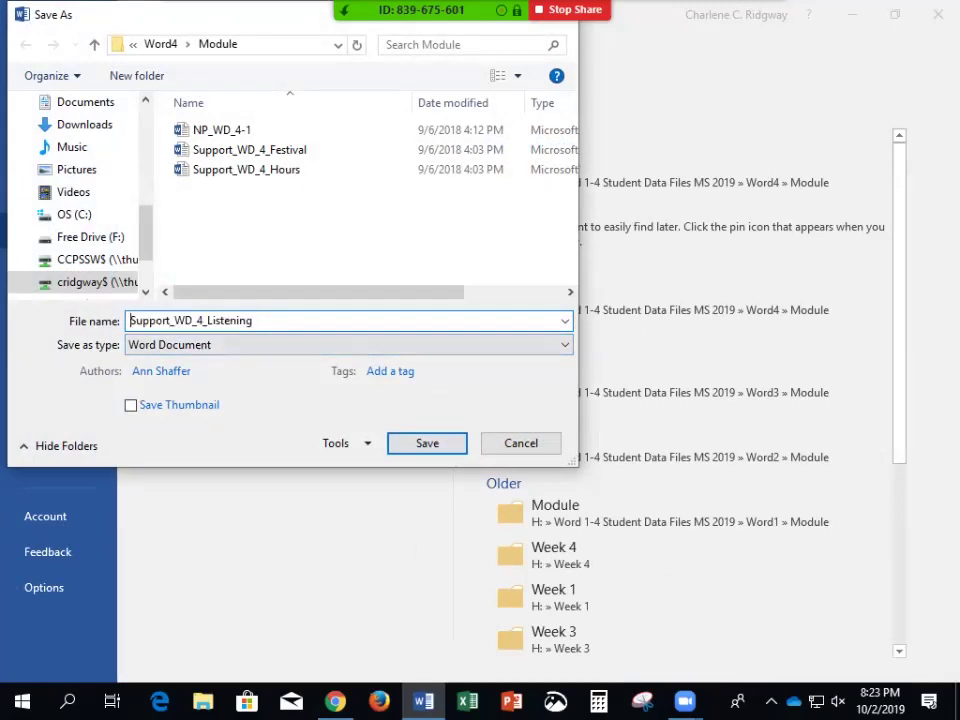
type("WD")
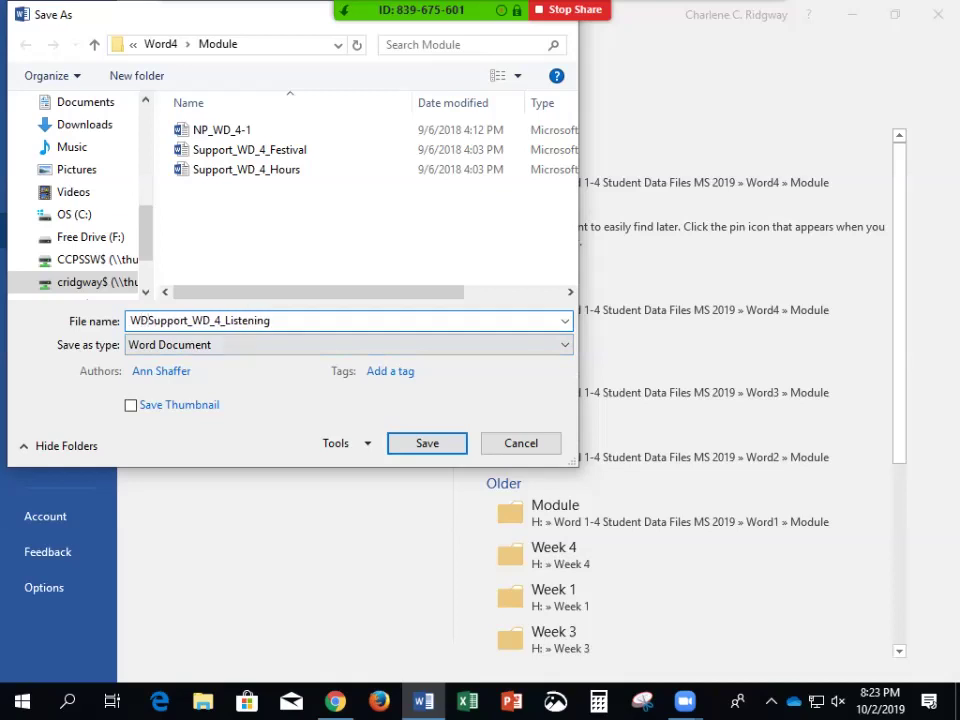
type("4")
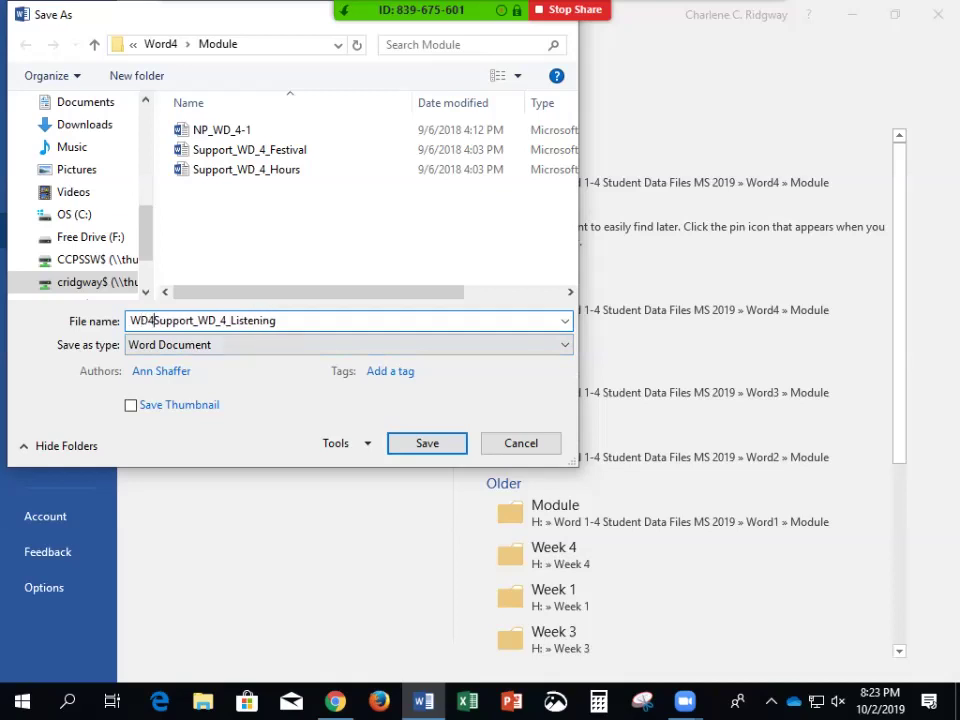
type("_Lis")
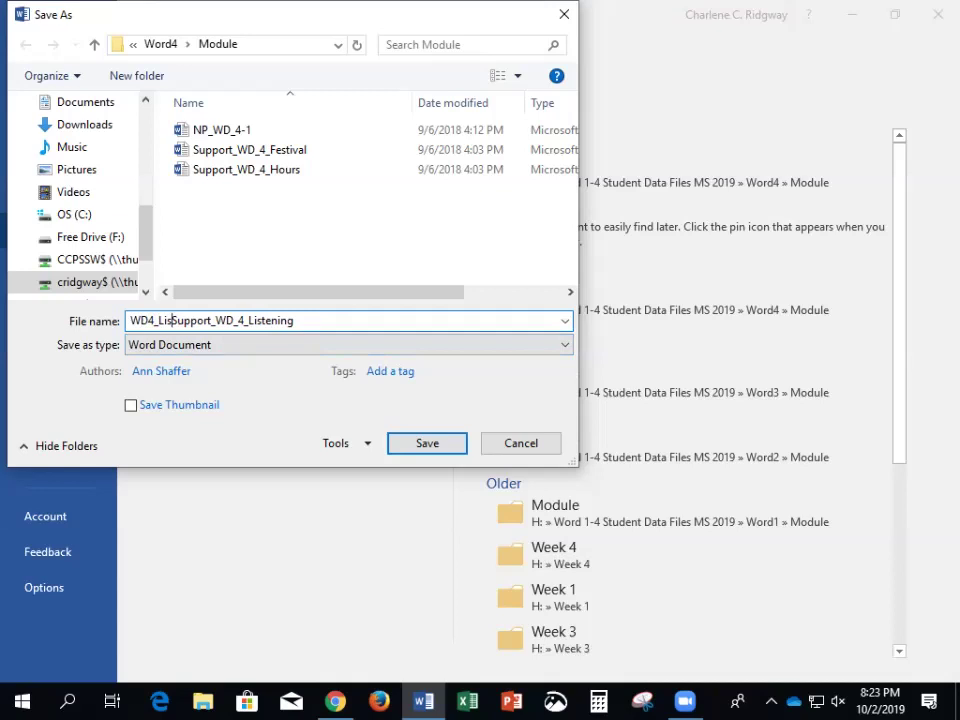
type("tening")
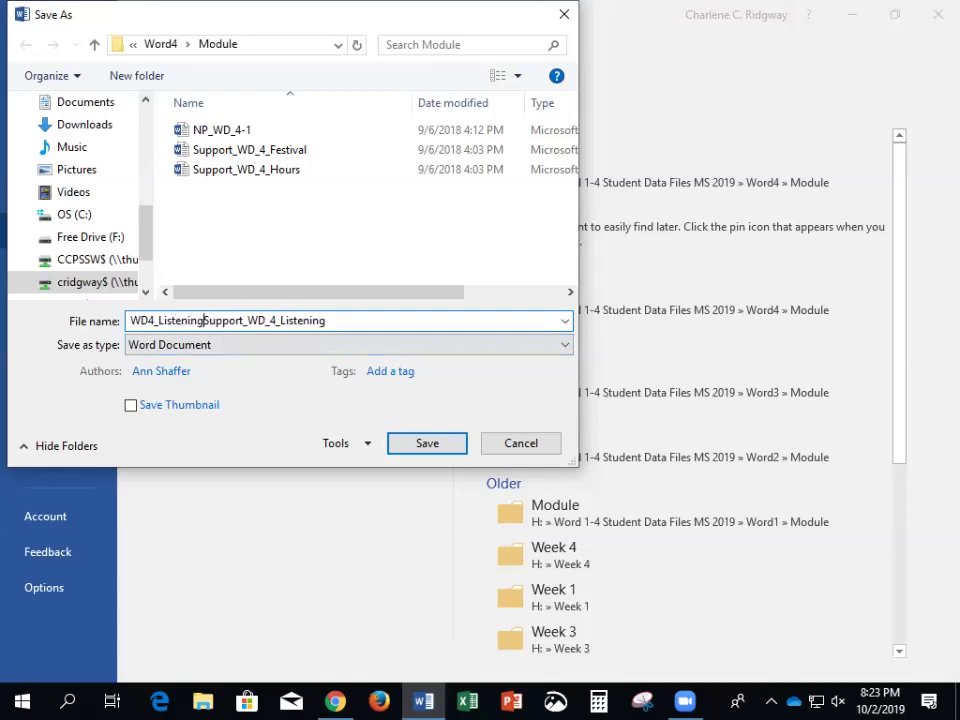
type(" Re")
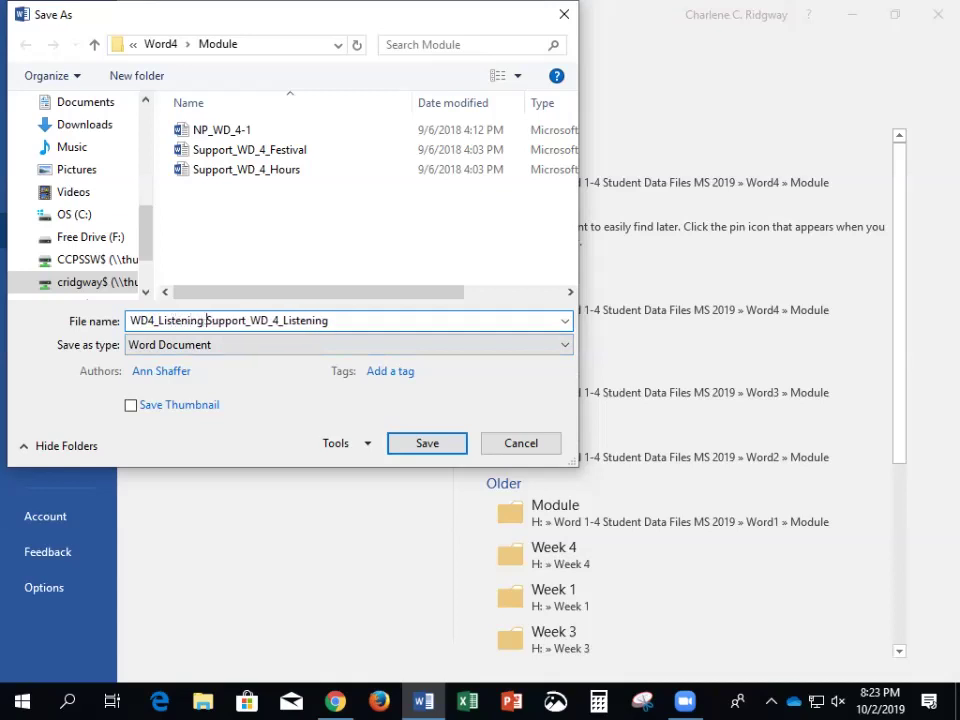
type("vised")
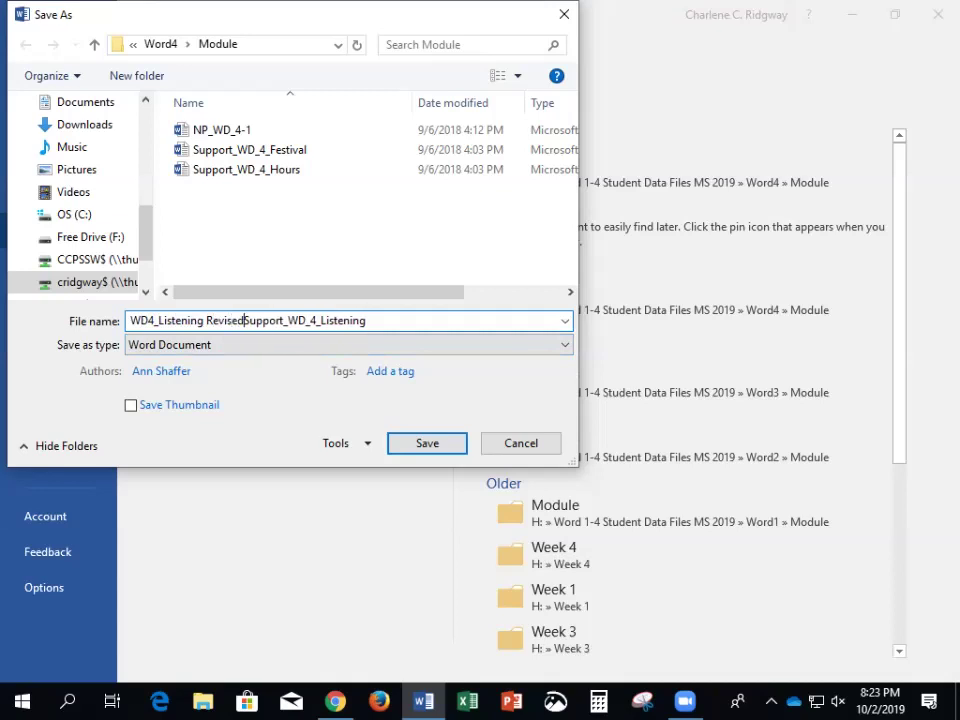
key("Delete")
key("Delete")
key("Delete")
key("Delete")
key("Delete")
key("Delete")
key("Delete")
key("Delete")
key("Delete")
key("Delete")
key("Delete")
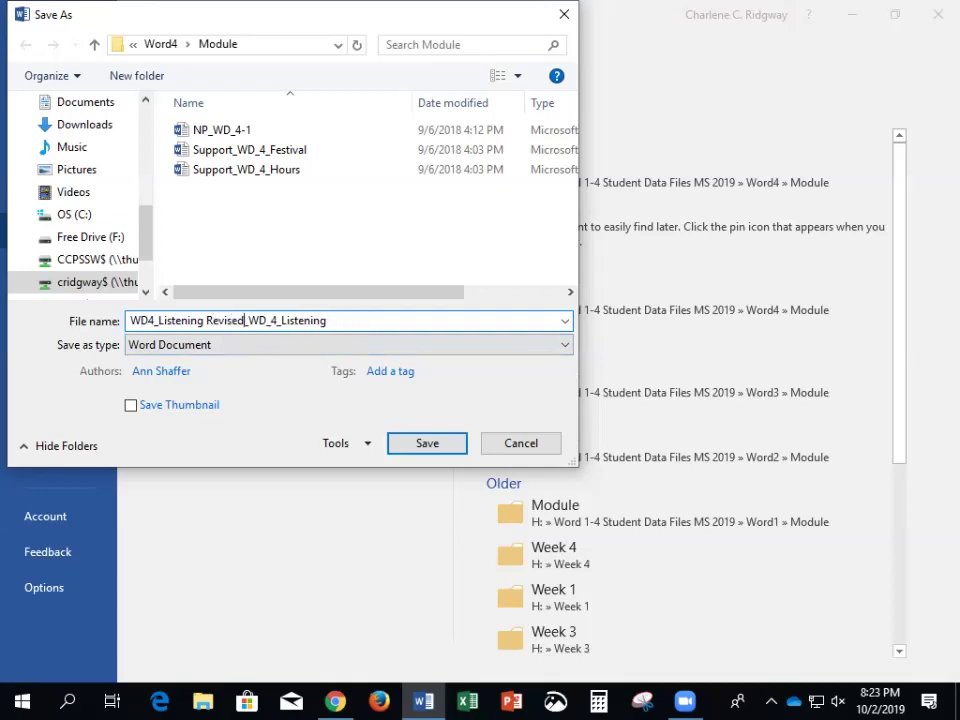
key("Delete")
key("Delete")
key("Delete")
key("Delete")
key("Delete")
key("Delete")
key("Delete")
key("Delete")
key("Delete")
key("Delete")
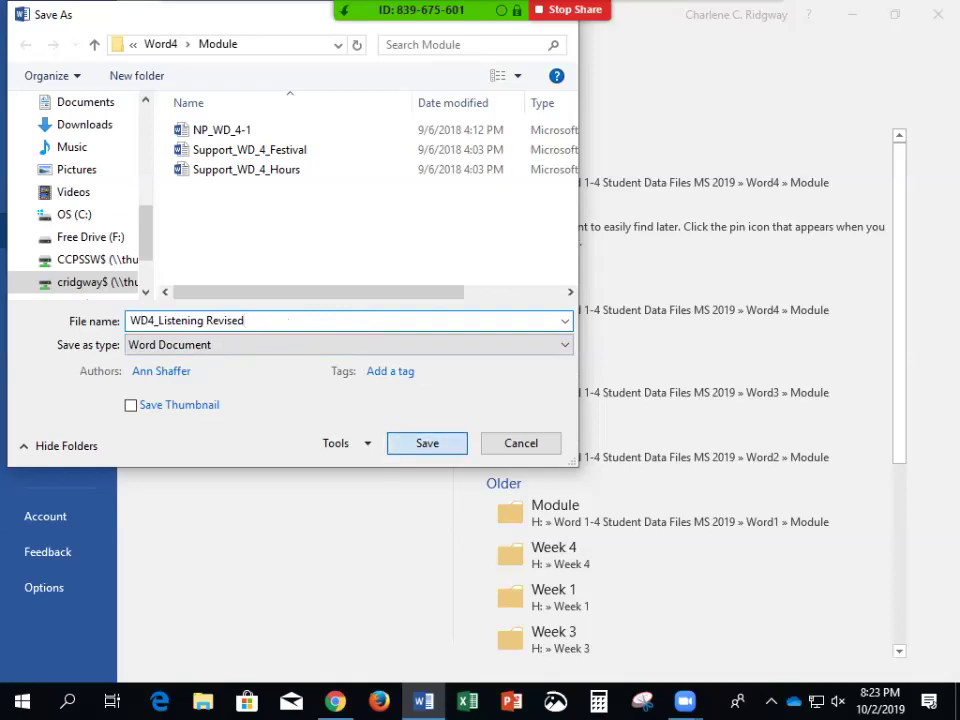
key("Return")
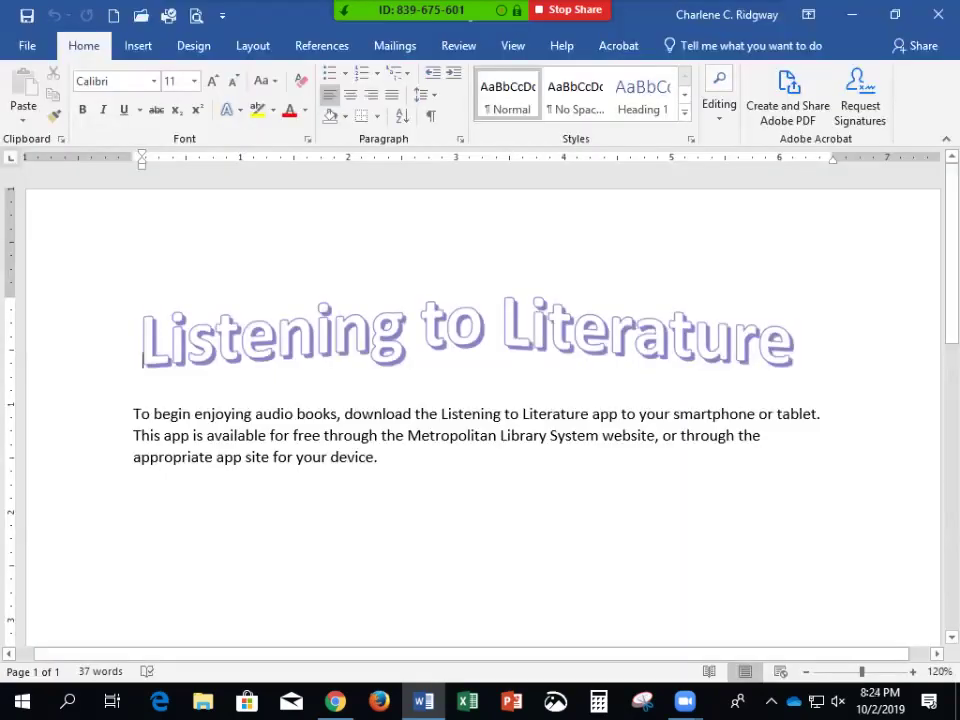